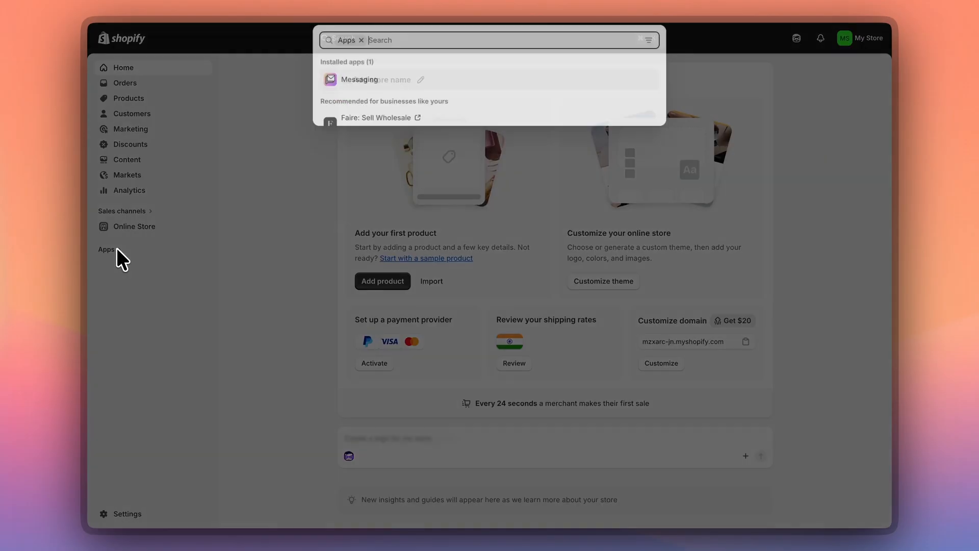
Find the Headless app in the Shopify App Store and install it on the store
text(headless)
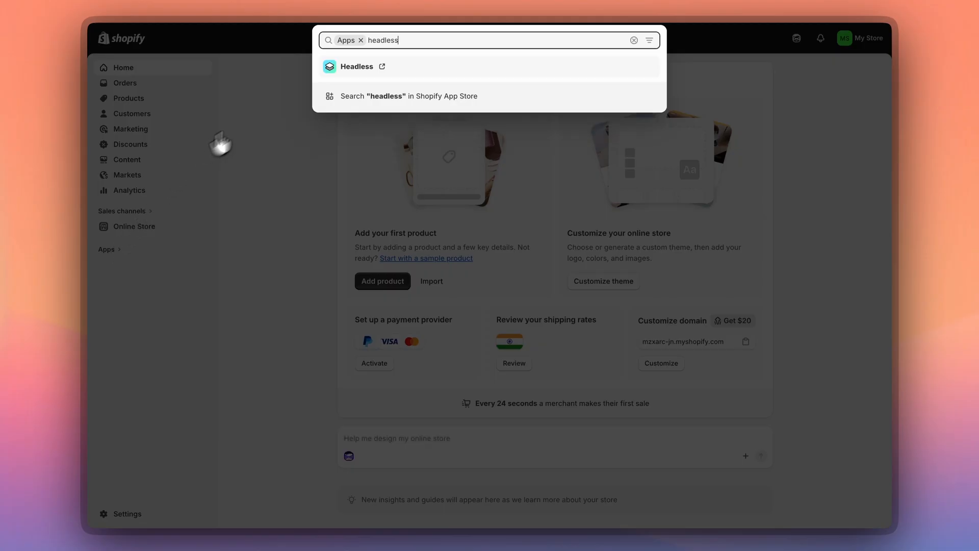
click(350, 68)
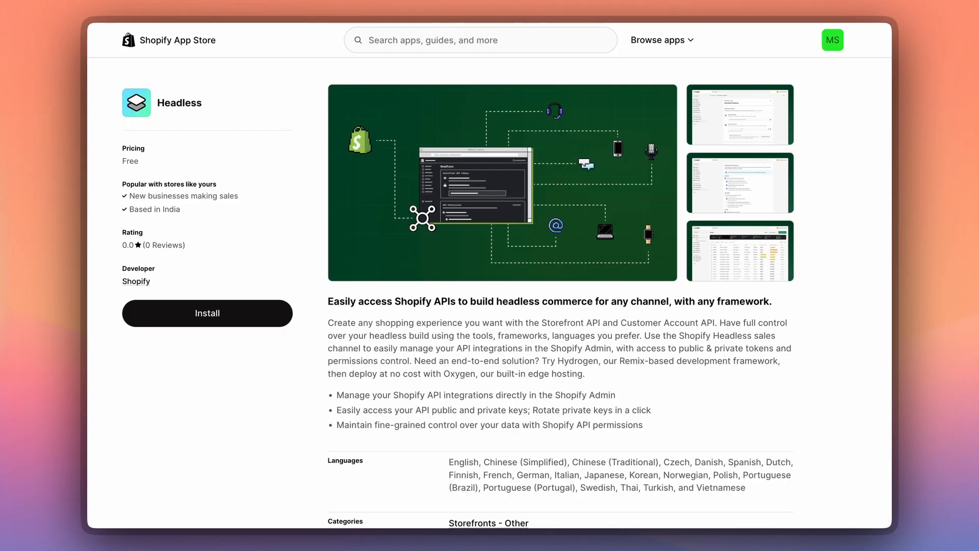
click(246, 313)
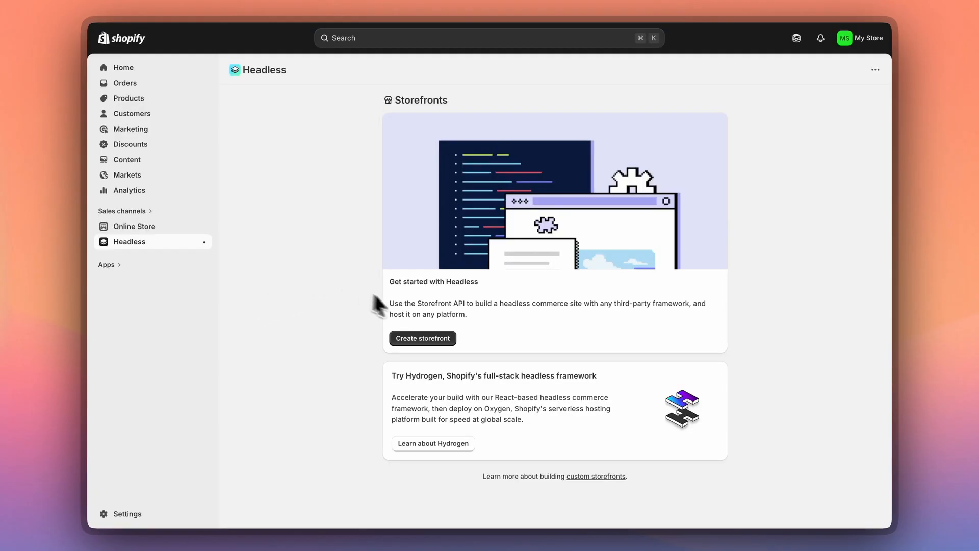
Create a headless storefront and open the management page for its Storefront API access
click(430, 340)
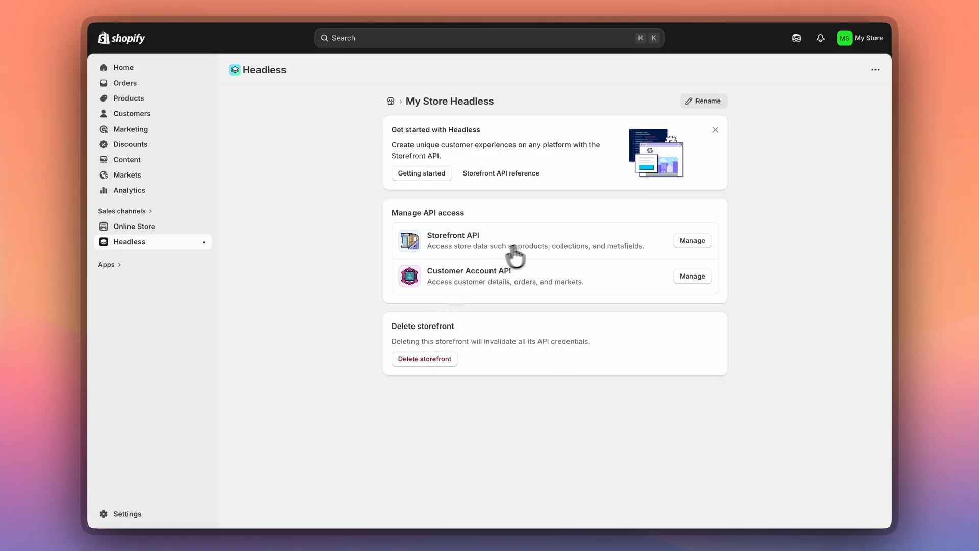
click(703, 247)
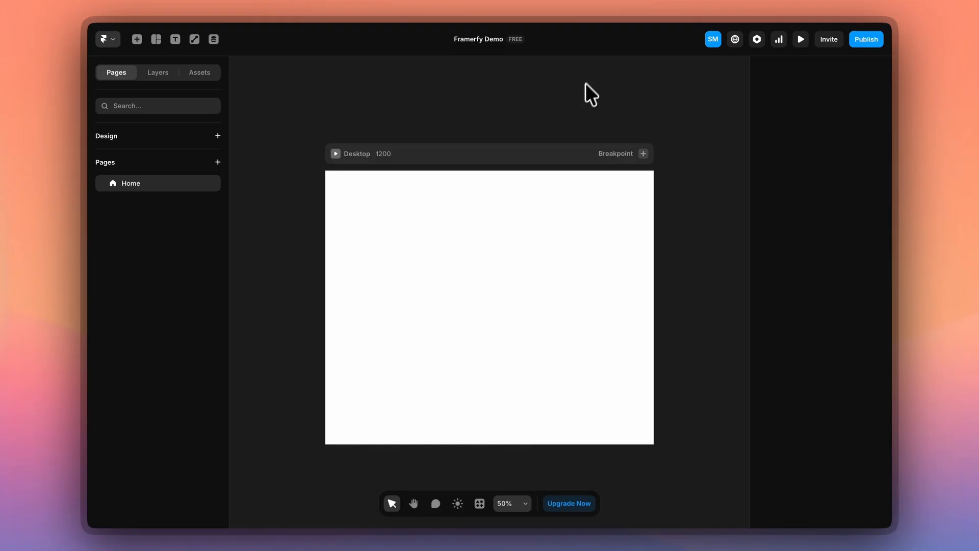
Switch to the Framerfy Demo project in Framer, launch the Framerfy plugin and go to its account sign-up
click(479, 503)
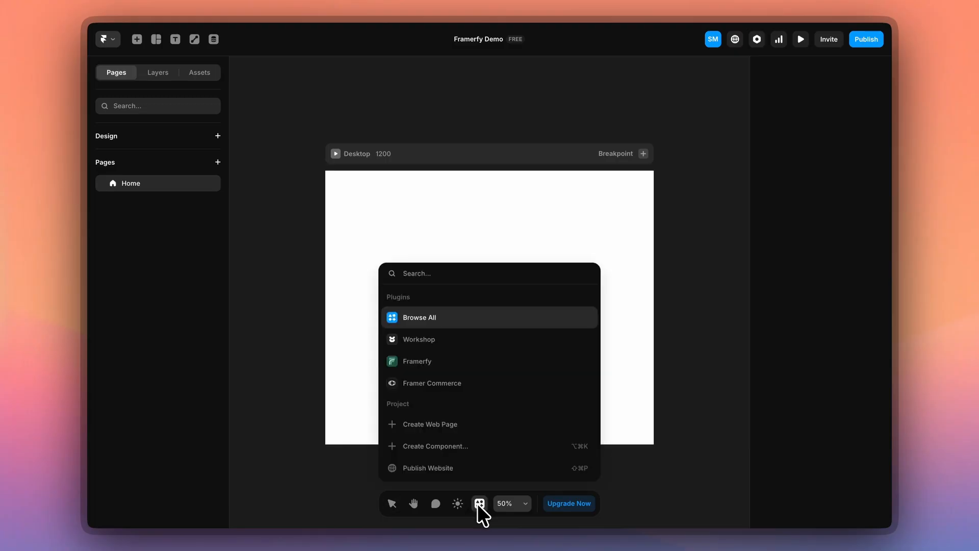
text(fram)
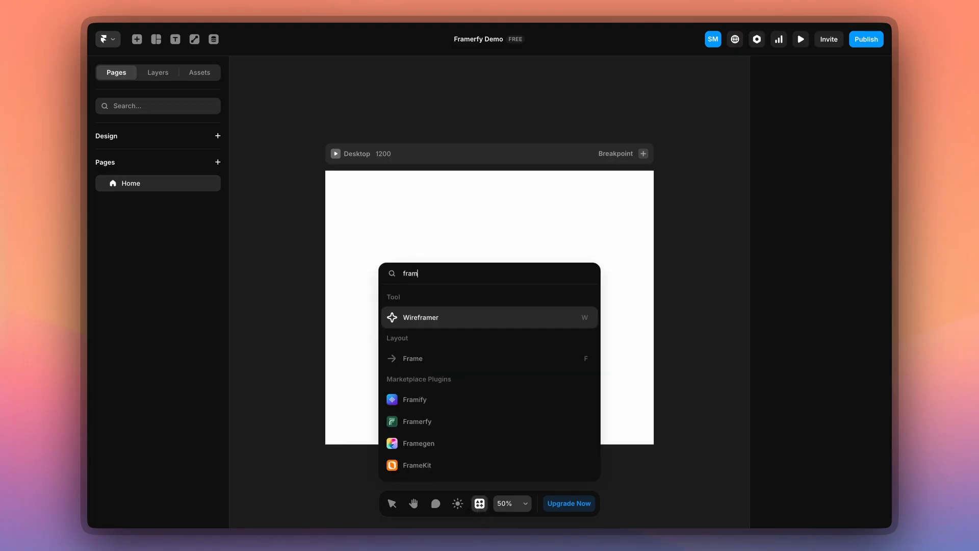
text(erfy)
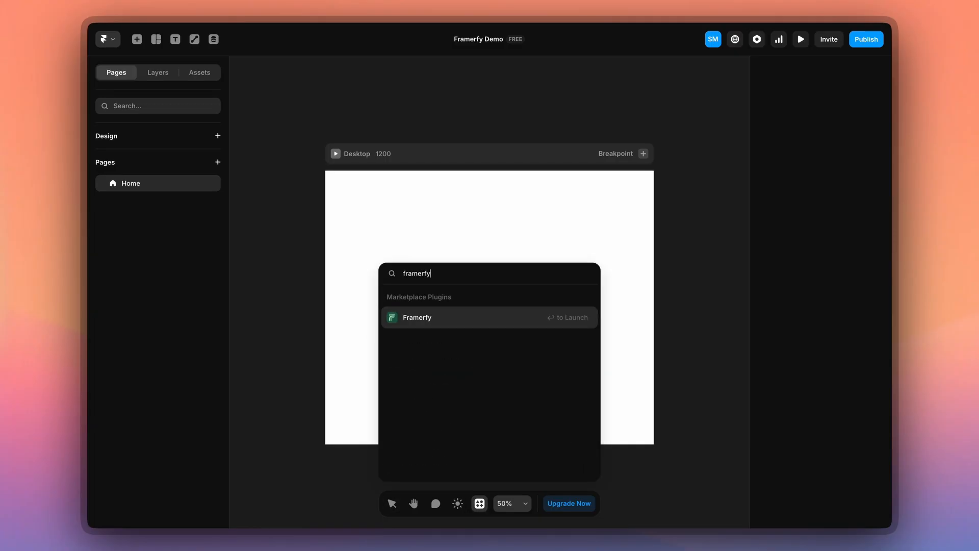
key(Return)
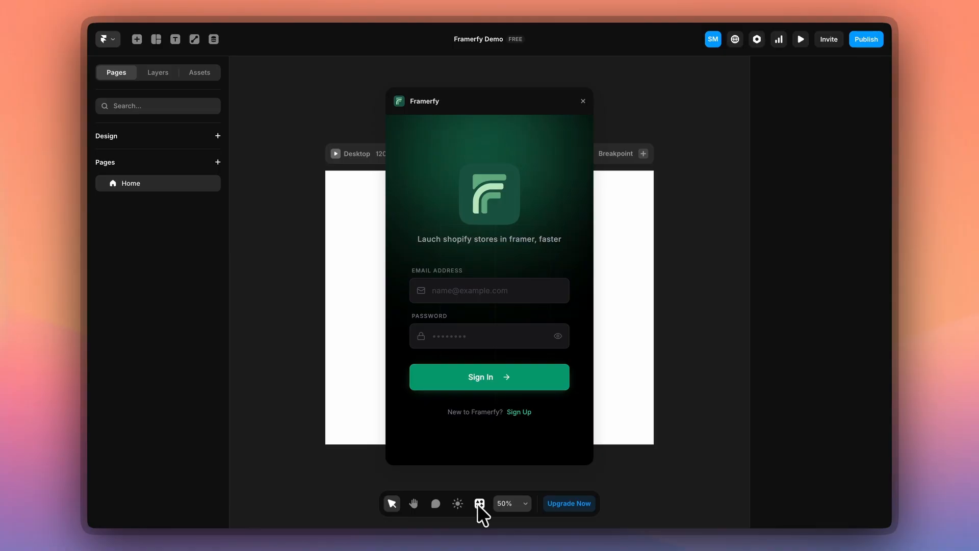
click(519, 413)
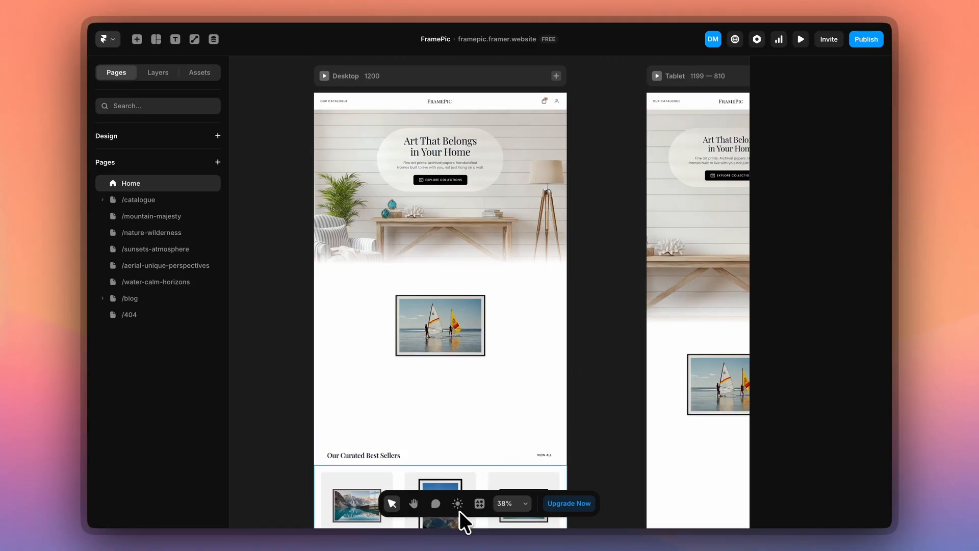
Launch the Framerfy plugin in the FramePic project and move its window over the canvas
click(480, 504)
key(Down)
key(Down)
key(Return)
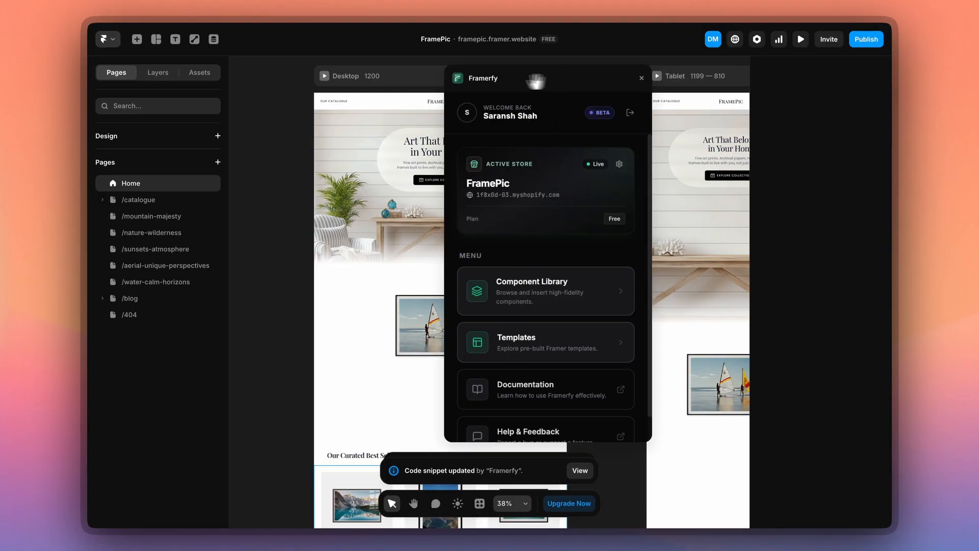
drag(545, 80, 524, 81)
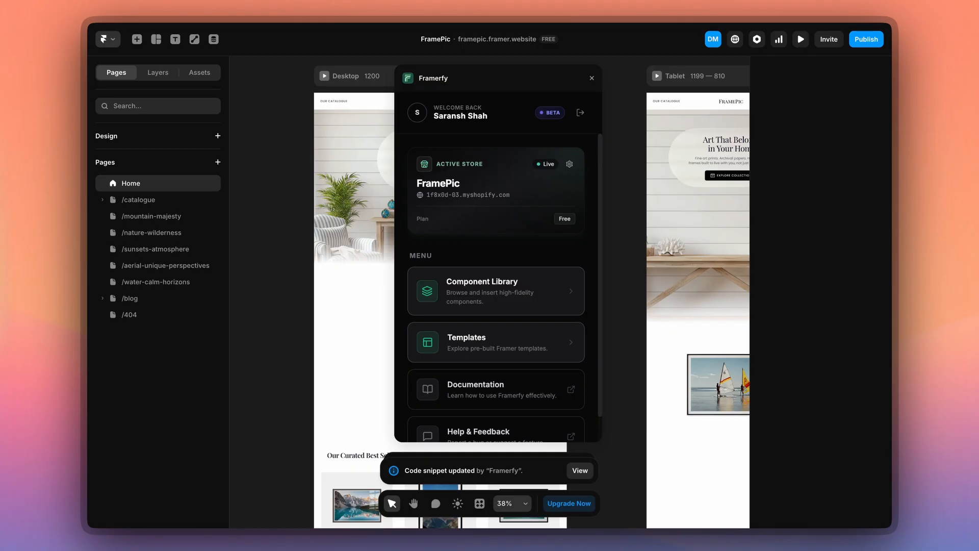
Start connecting a new Shopify store from the plugin's active store settings and name it Store12
click(570, 164)
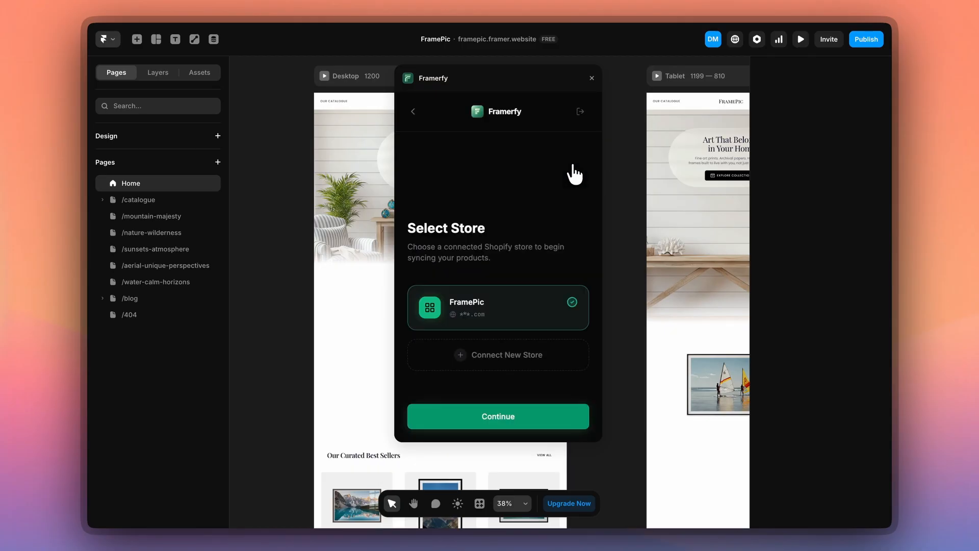
click(500, 367)
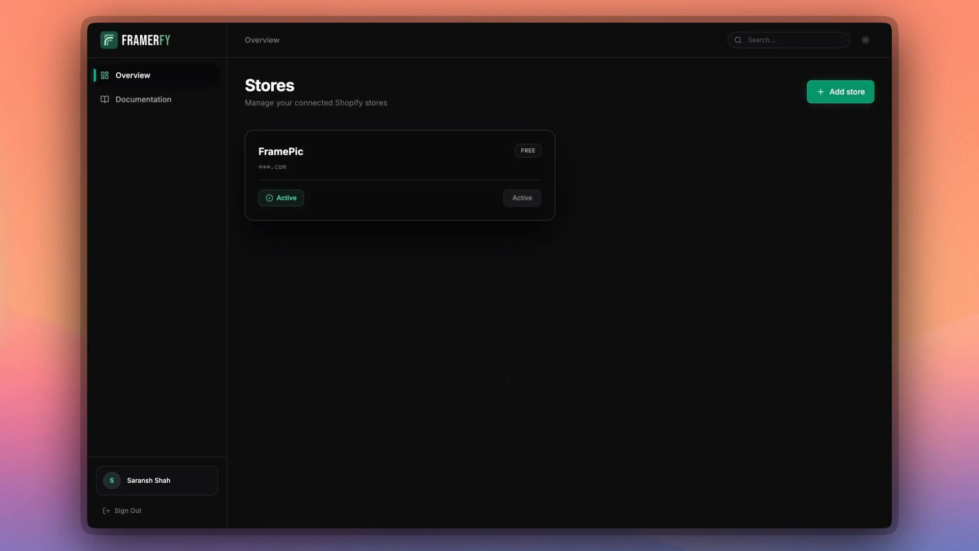
click(828, 95)
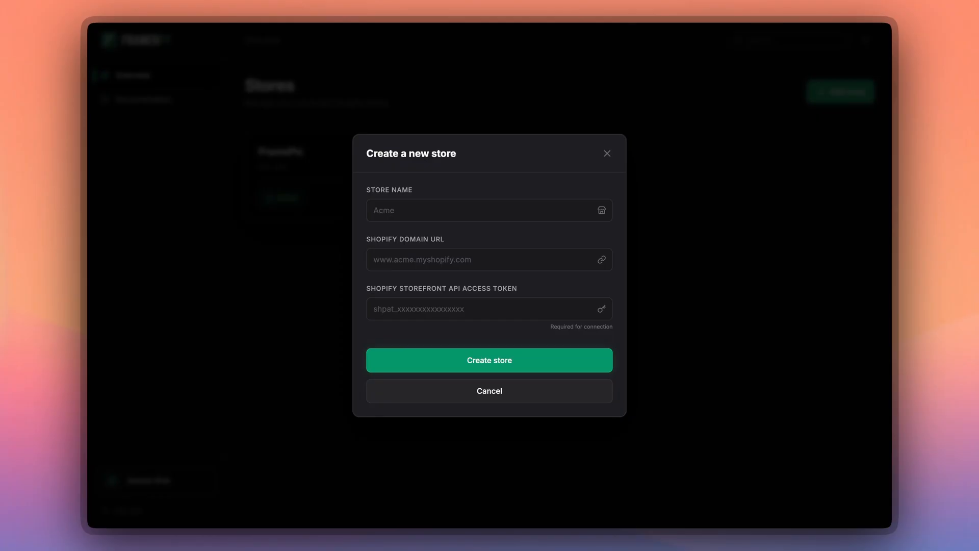
click(423, 204)
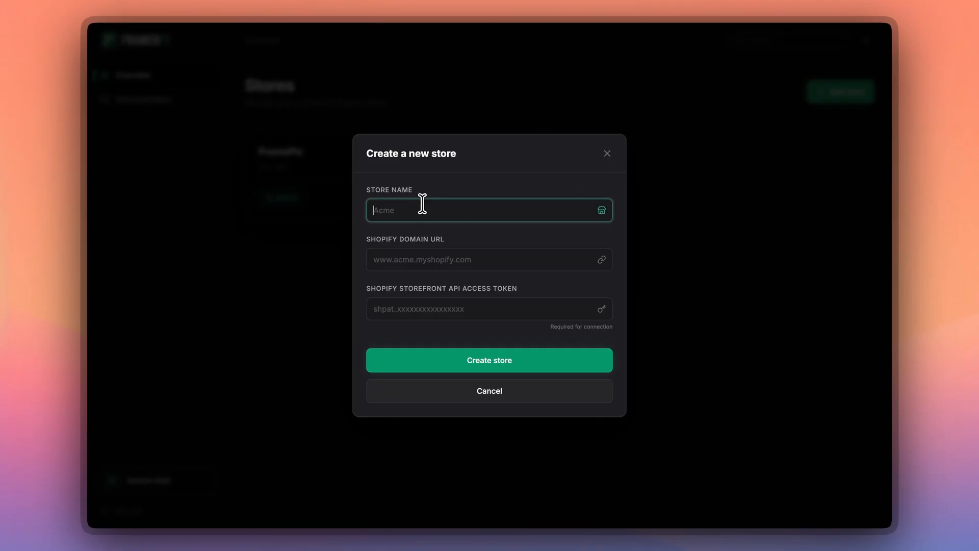
text(Store)
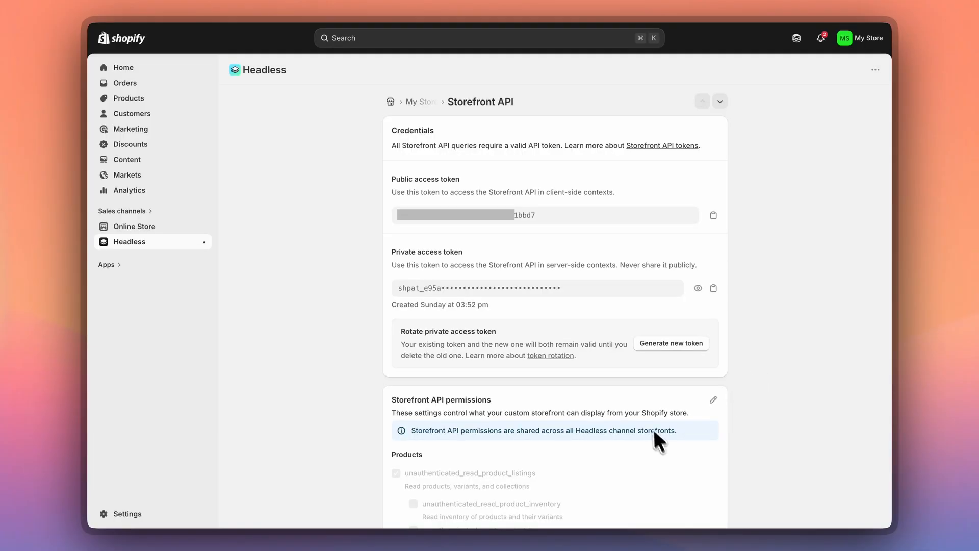
Copy the public access token from Shopify's Storefront API page into the new store's Storefront API access token field
click(714, 215)
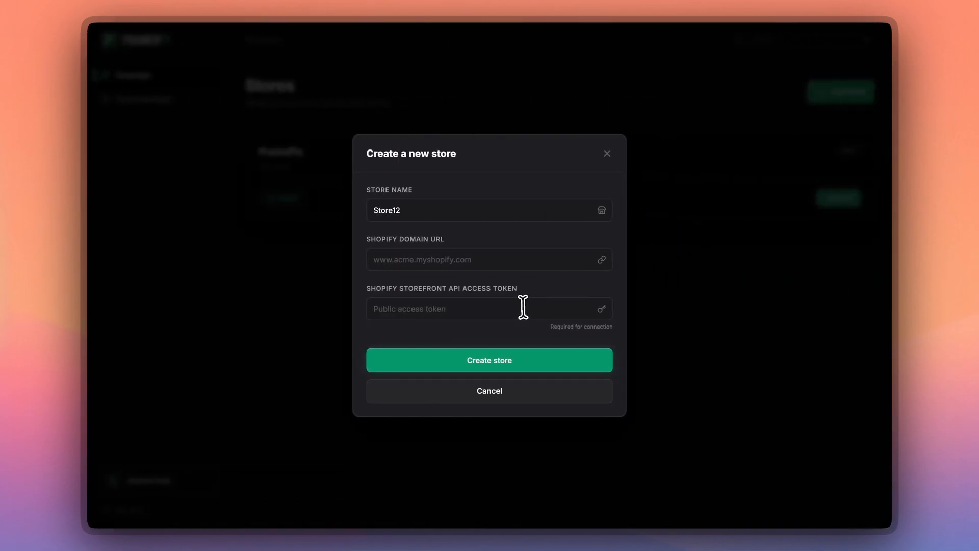
click(523, 309)
key(super+v)
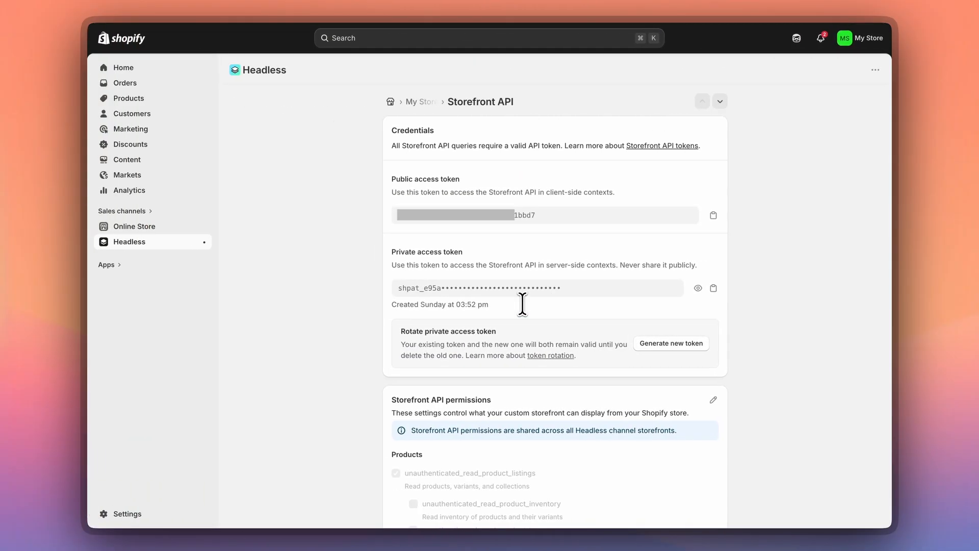
Copy mzxarc-jn.myshopify.com from Shopify's home page as the new store's domain URL and create the store without saving the password
click(158, 70)
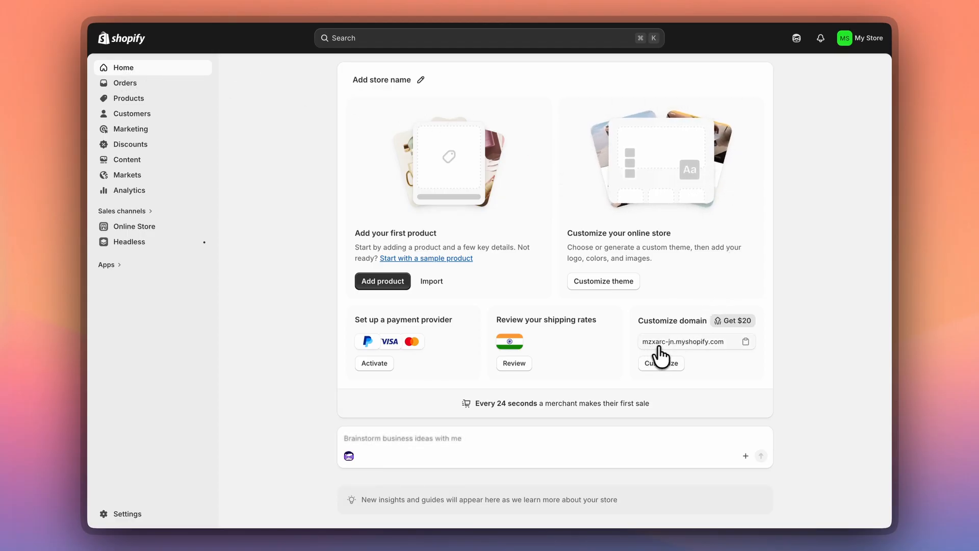
click(744, 342)
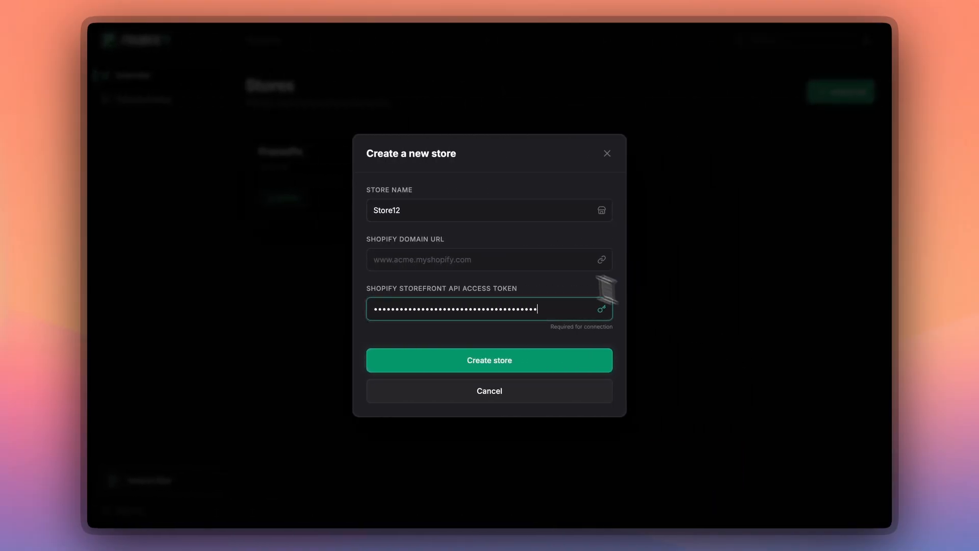
click(535, 260)
key(super+v)
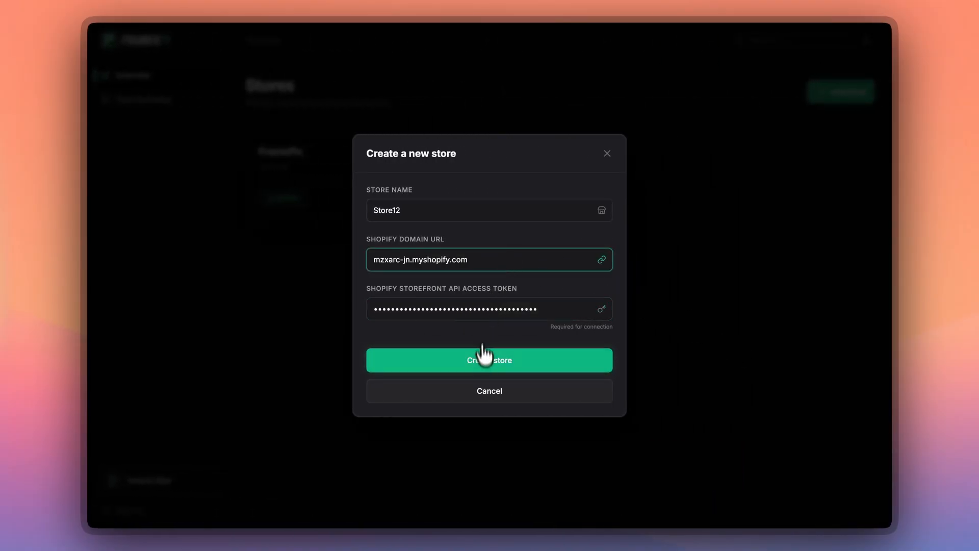
click(486, 366)
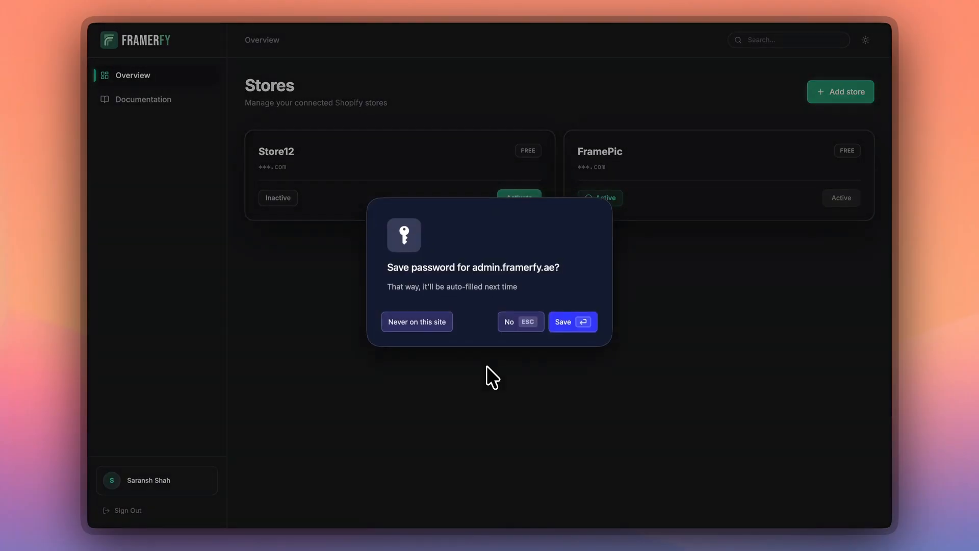
click(510, 324)
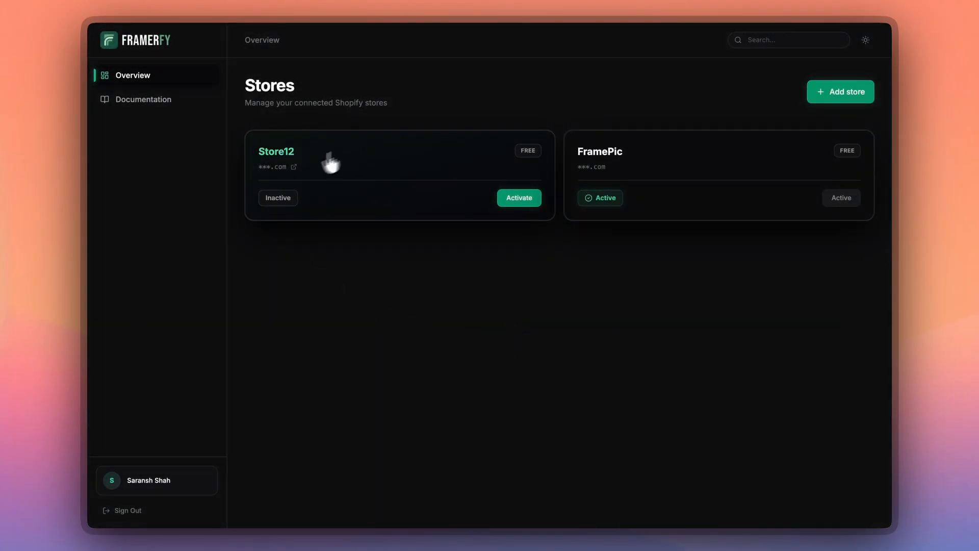
Review Store12's details and the available subscription plans, and return to the stores overview
click(417, 187)
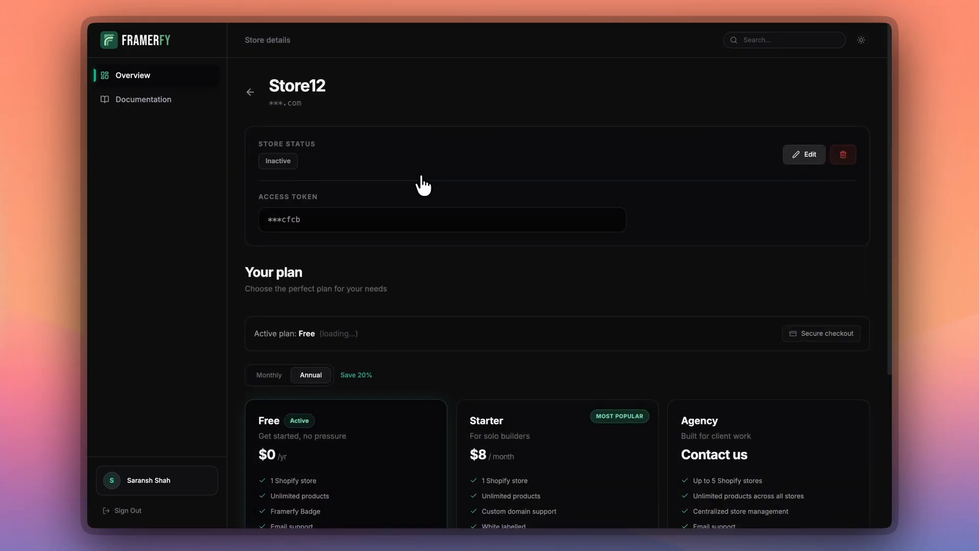
scroll(655, 424, down, 3)
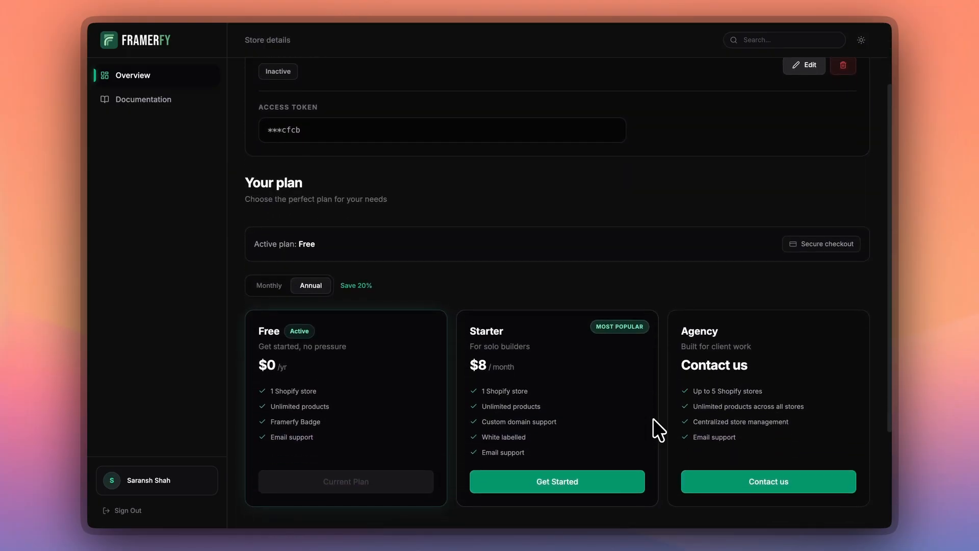
scroll(498, 301, up, 3)
click(250, 92)
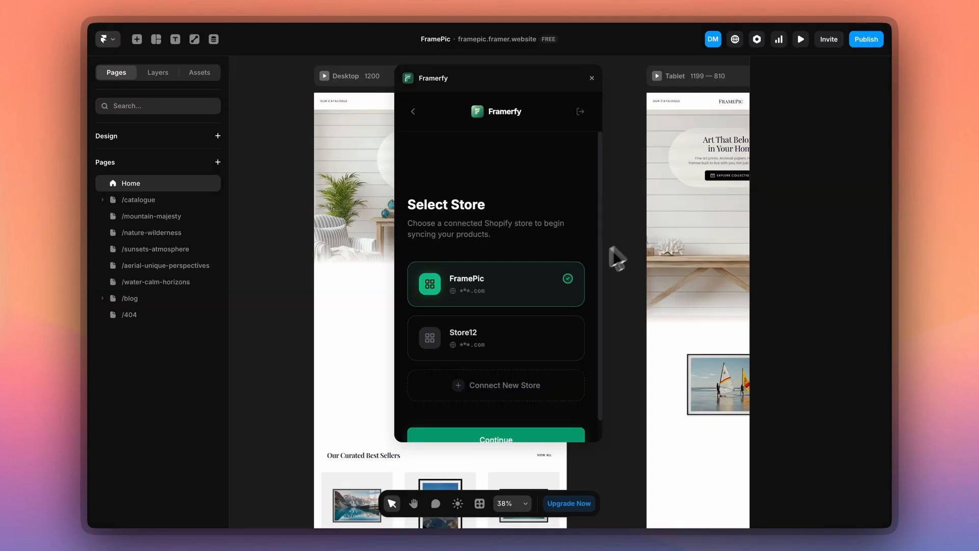
Select Store12 in the Framerfy plugin's store list and switch the selection back to FramePic
scroll(499, 332, down, 1)
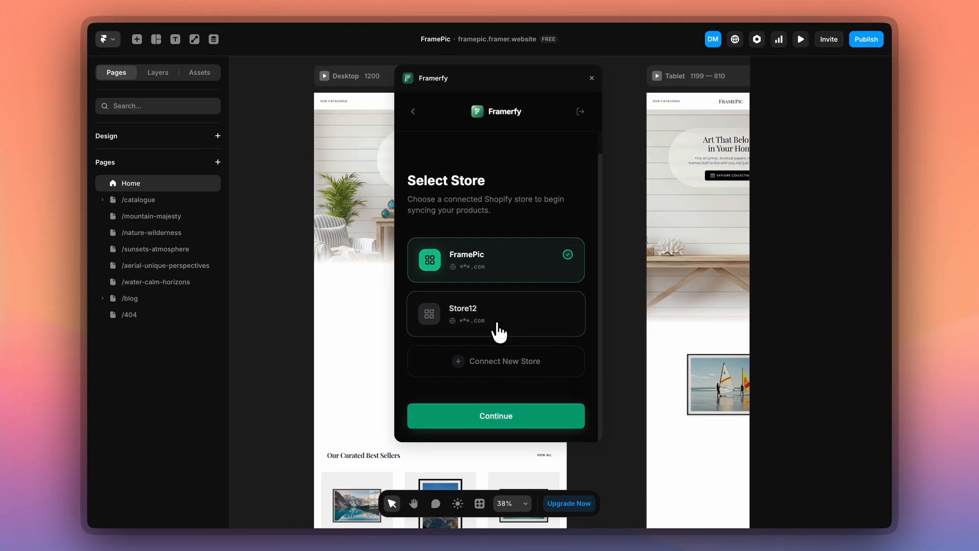
click(561, 334)
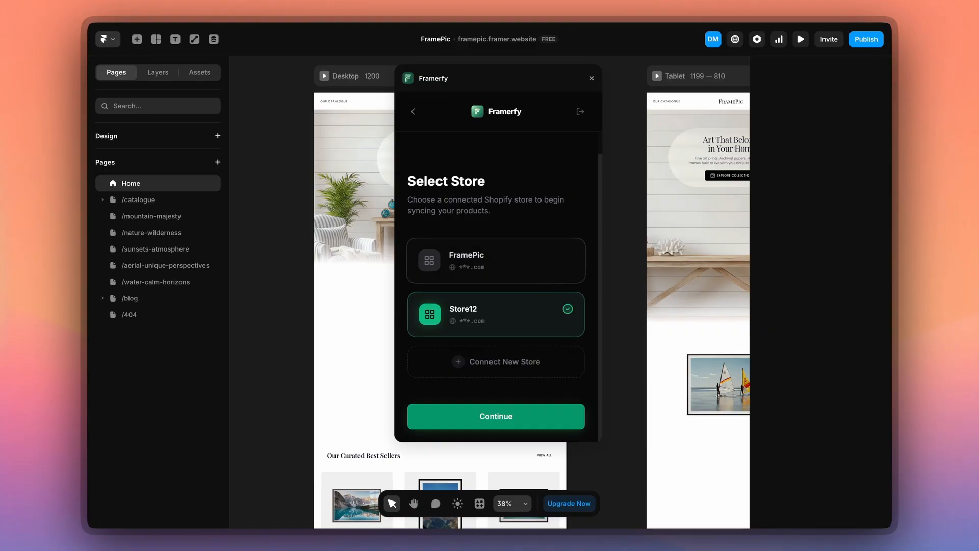
click(497, 261)
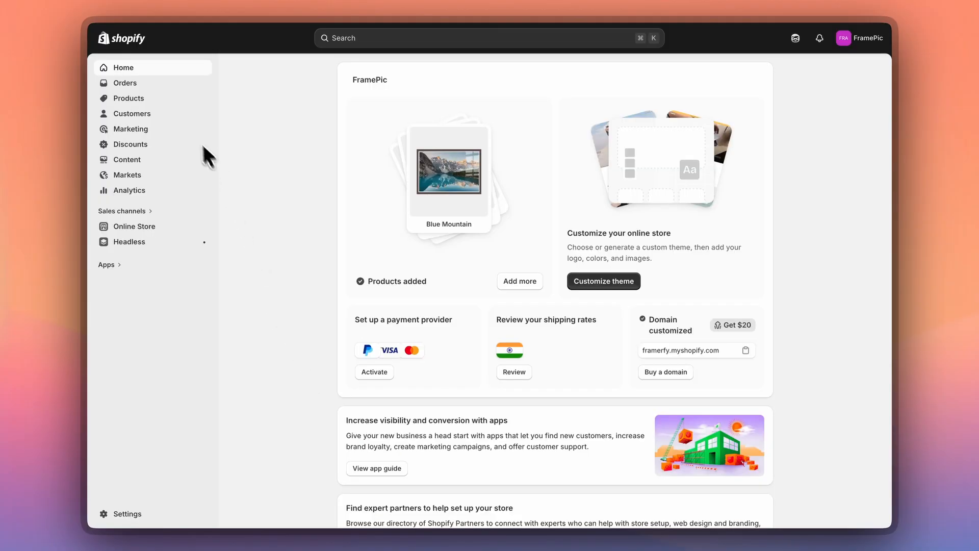
Open the Shopify store's product list and look through its products
click(145, 102)
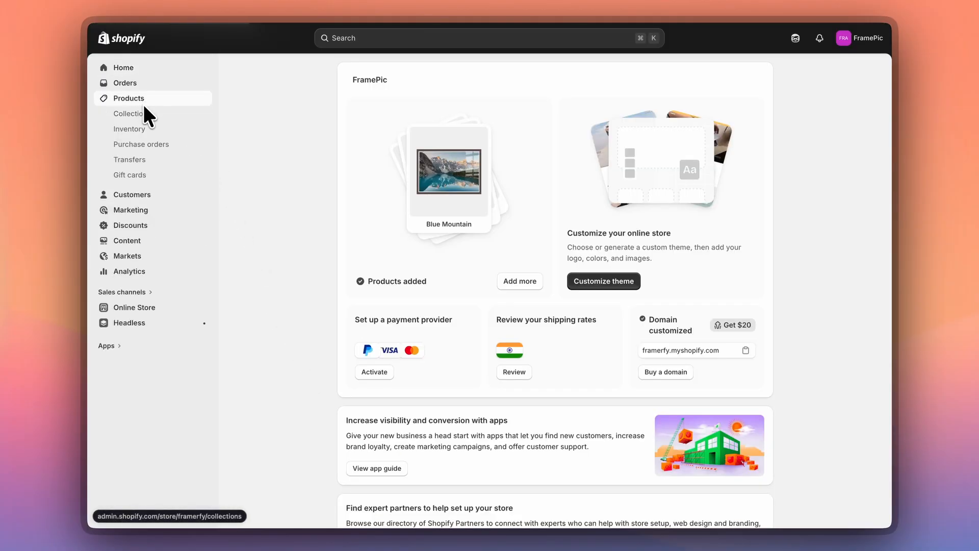
scroll(429, 343, down, 5)
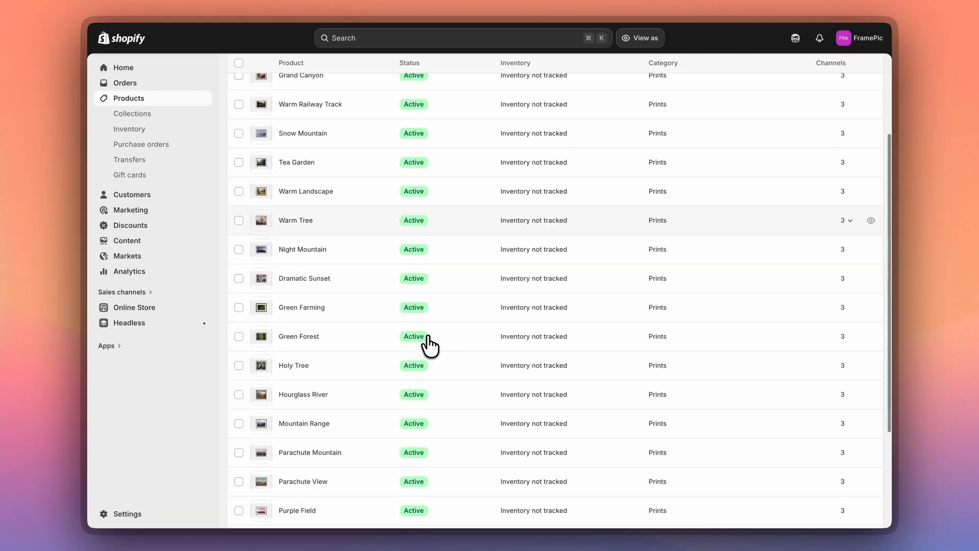
scroll(430, 343, up, 5)
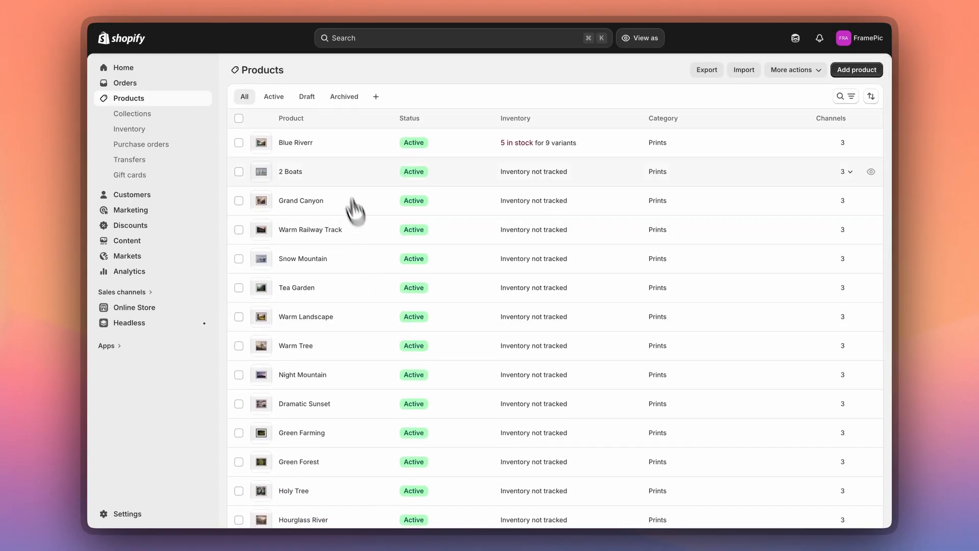
Open the Blue Riverr product and review its description, media, size and frame style options, and 12x18" variants
click(316, 149)
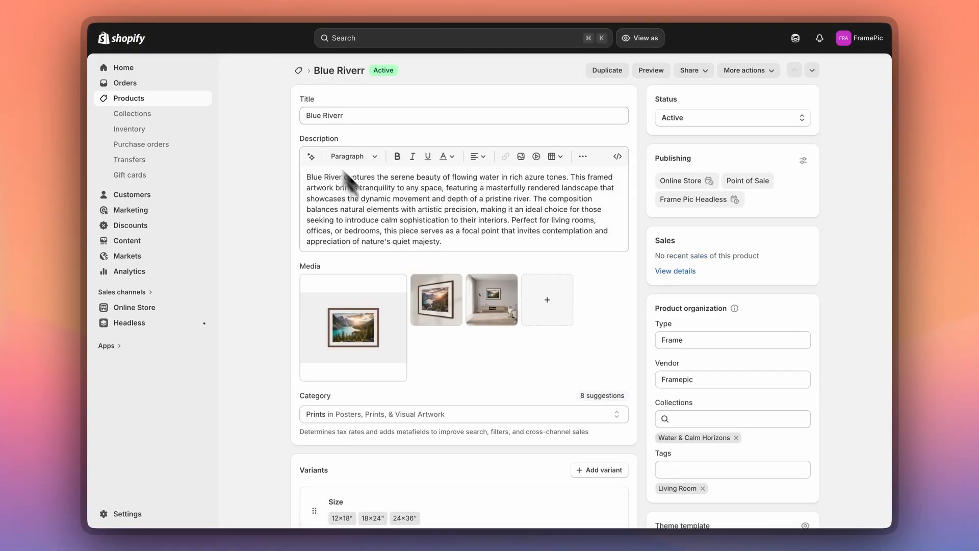
scroll(502, 352, down, 1)
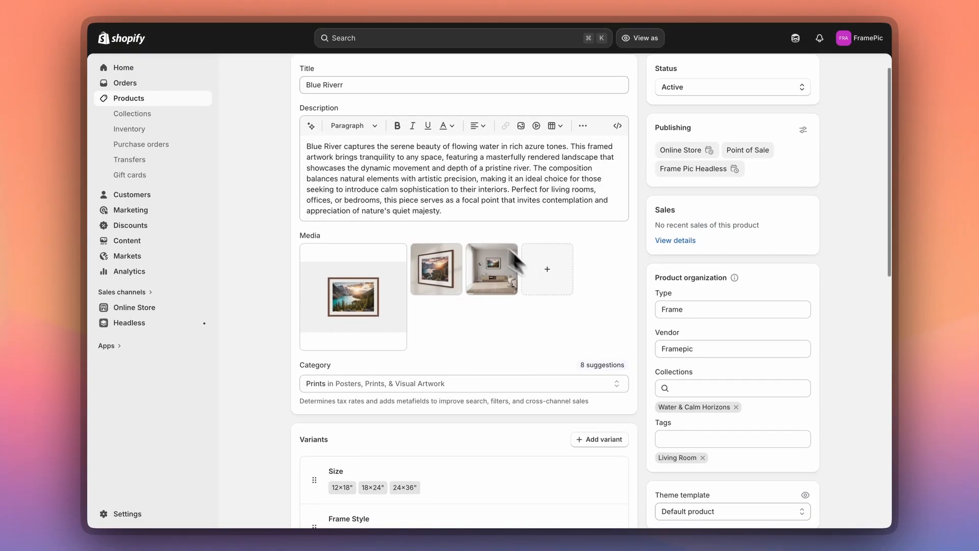
scroll(507, 313, down, 5)
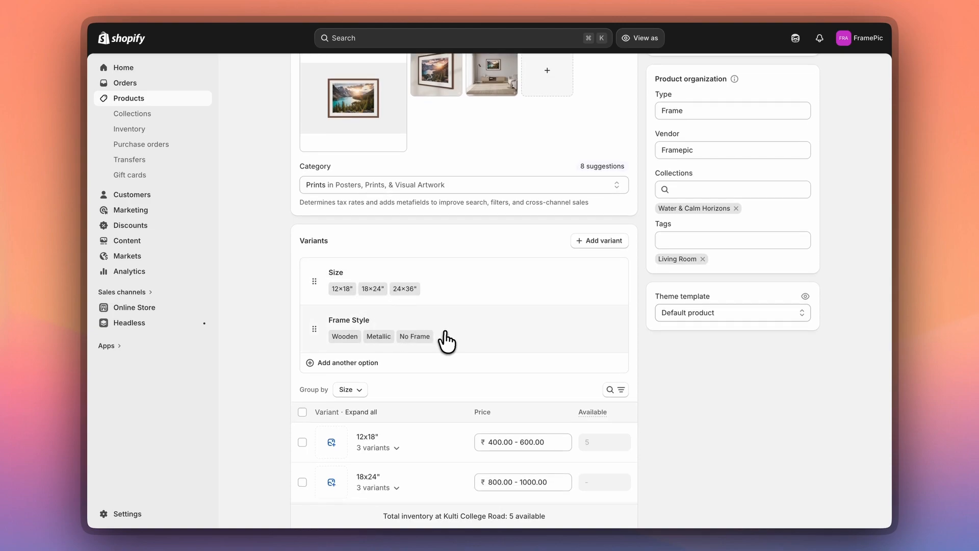
scroll(444, 339, down, 3)
click(388, 346)
scroll(385, 347, down, 2)
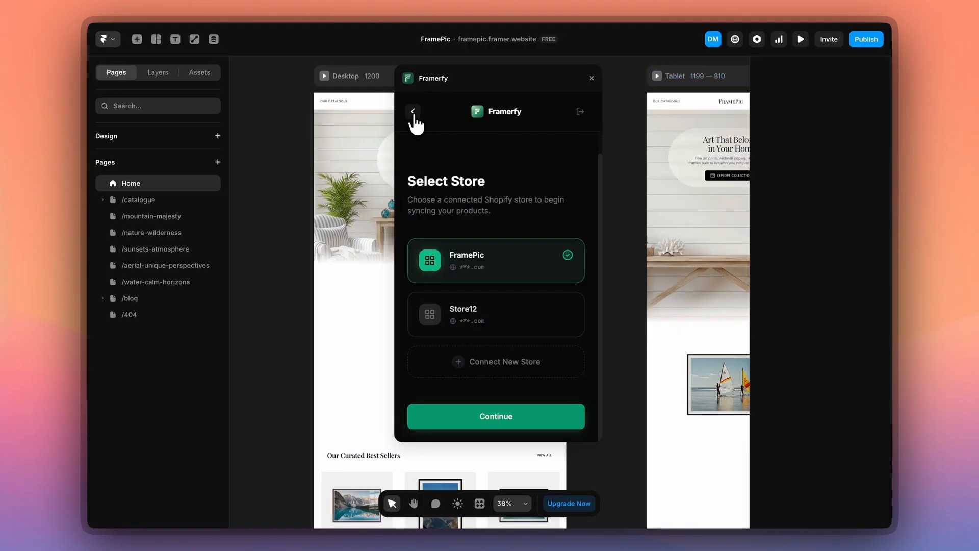
Switch to Framer, go back to the Framerfy plugin's overview, close the plugin and open the site's CMS
click(414, 113)
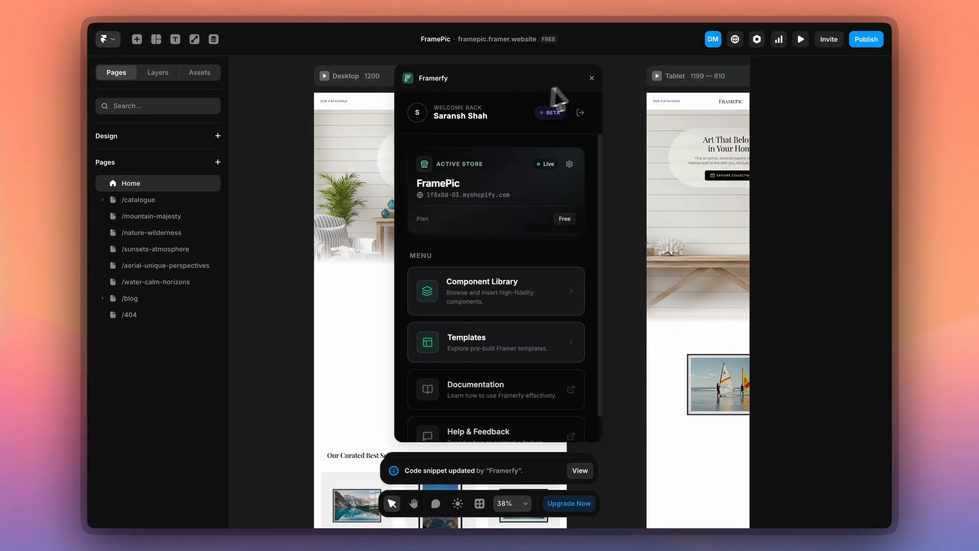
click(590, 81)
click(215, 41)
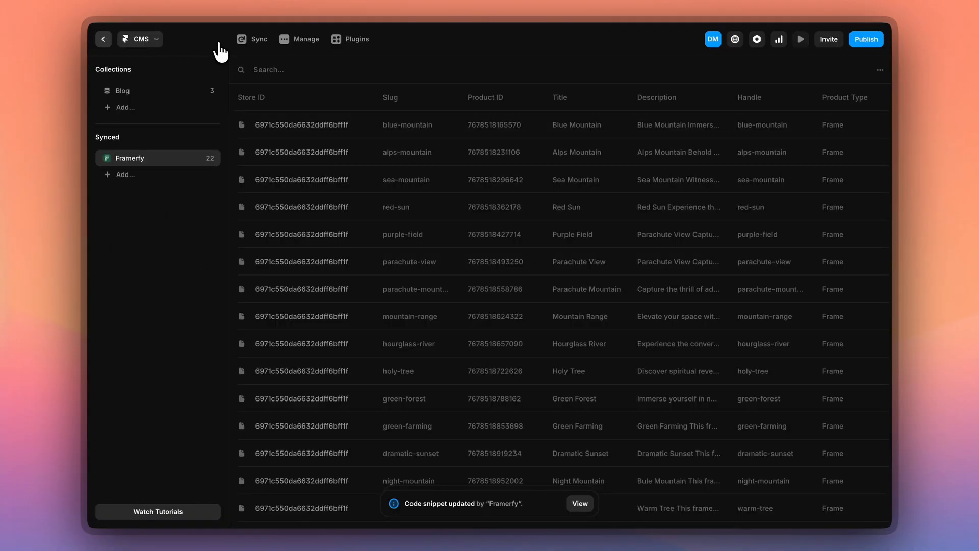
Create a new synced CMS collection named Mycollection with the Framerfy plugin
click(132, 182)
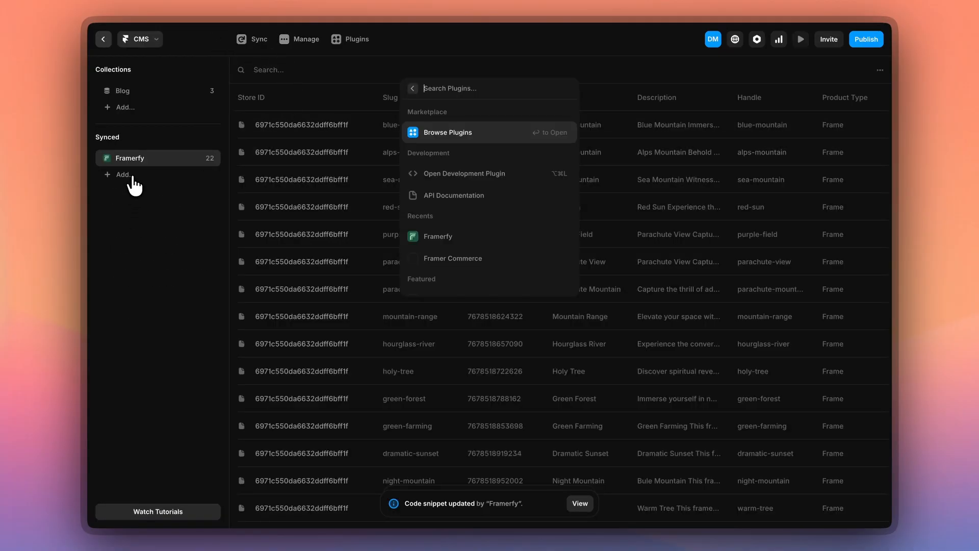
click(442, 242)
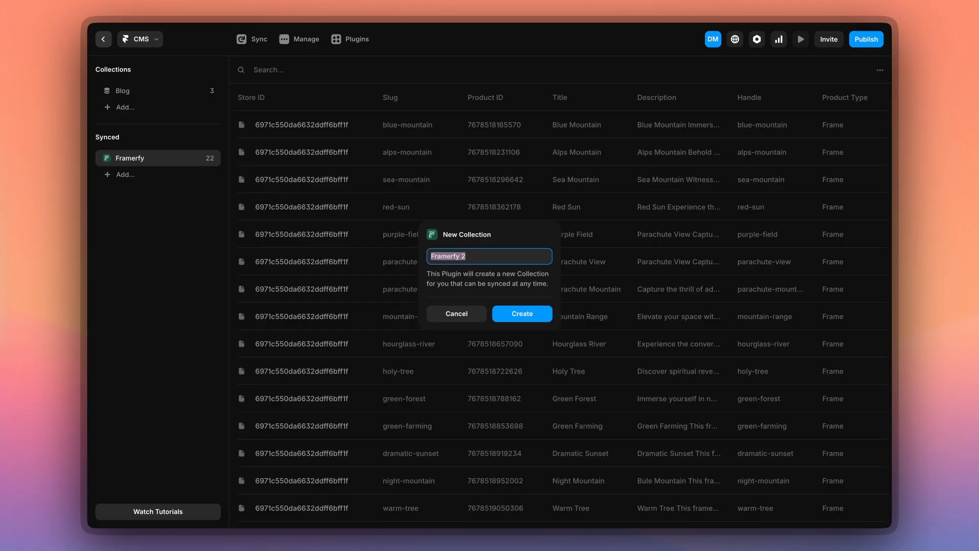
key(BackSpace)
text(Mycollectio)
click(546, 313)
click(548, 318)
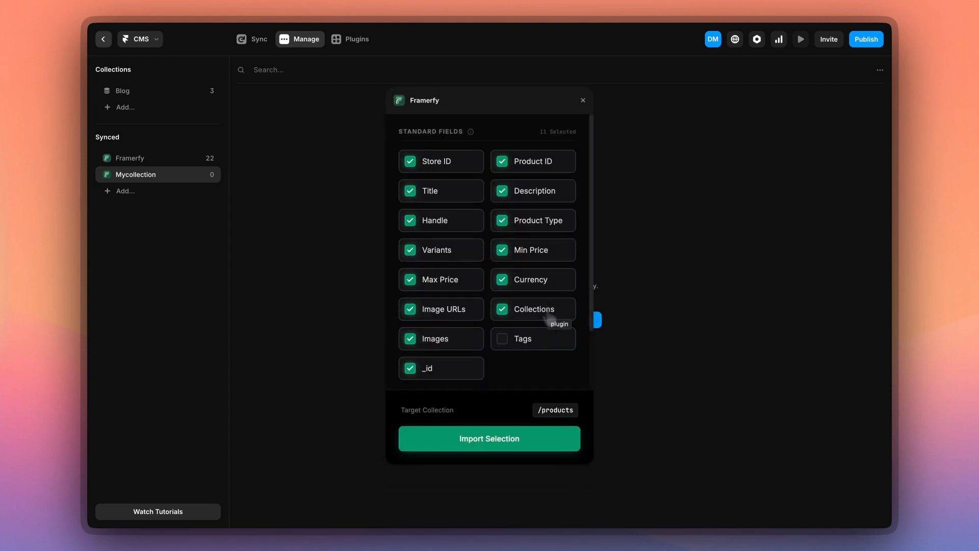
Review the standard fields offered for Mycollection and import the store's products with the default field selection
scroll(548, 320, down, 1)
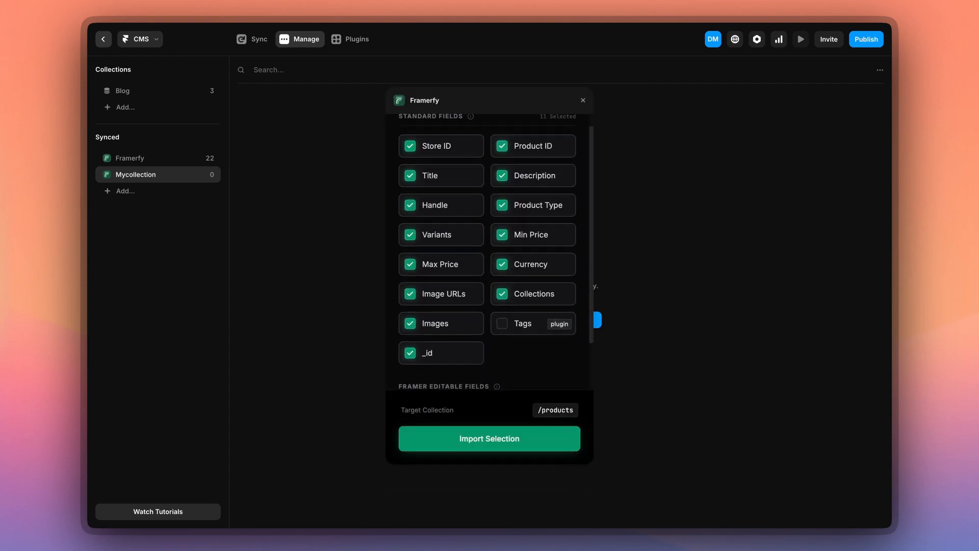
scroll(531, 291, down, 1)
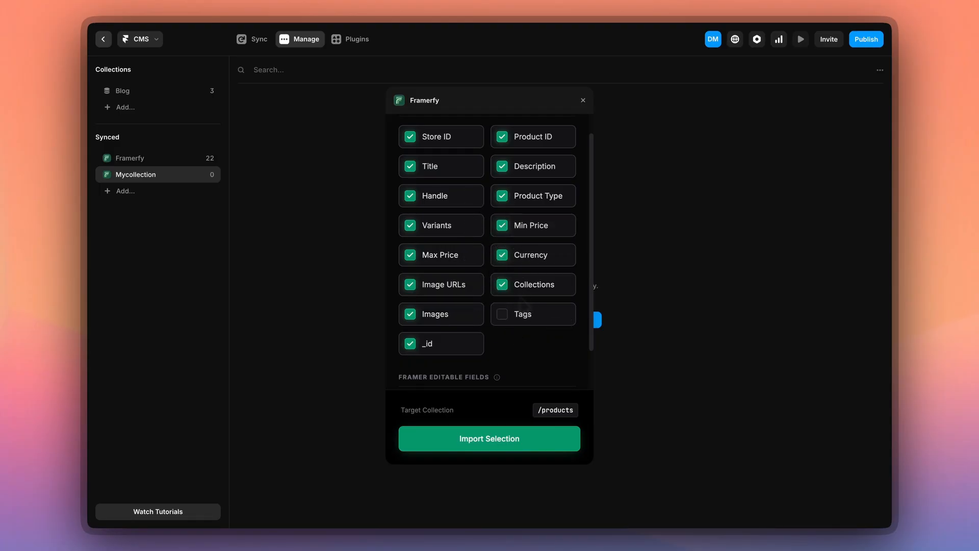
scroll(519, 296, down, 3)
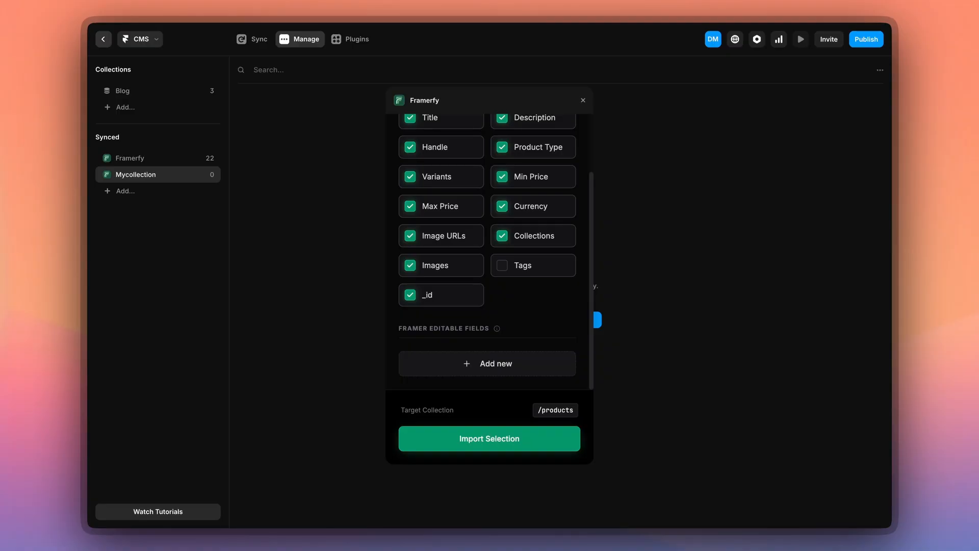
click(484, 439)
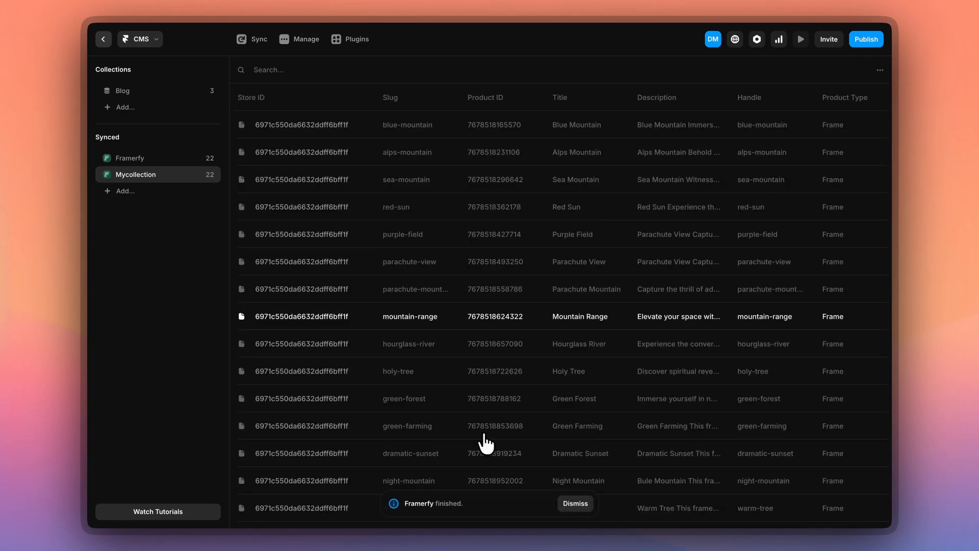
Open the Blue Mountain item in Mycollection, examine its synced product, image and collection fields, and close it
click(559, 131)
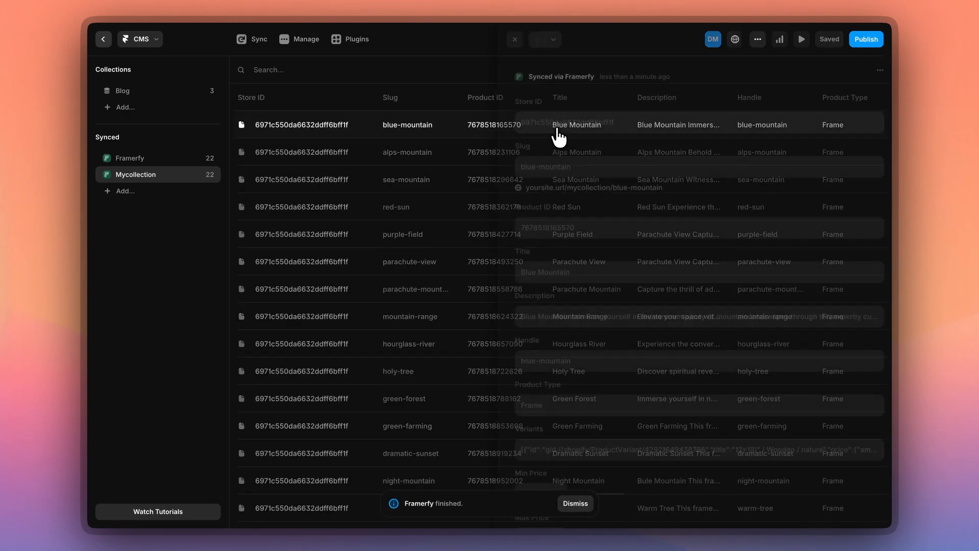
scroll(557, 131, down, 5)
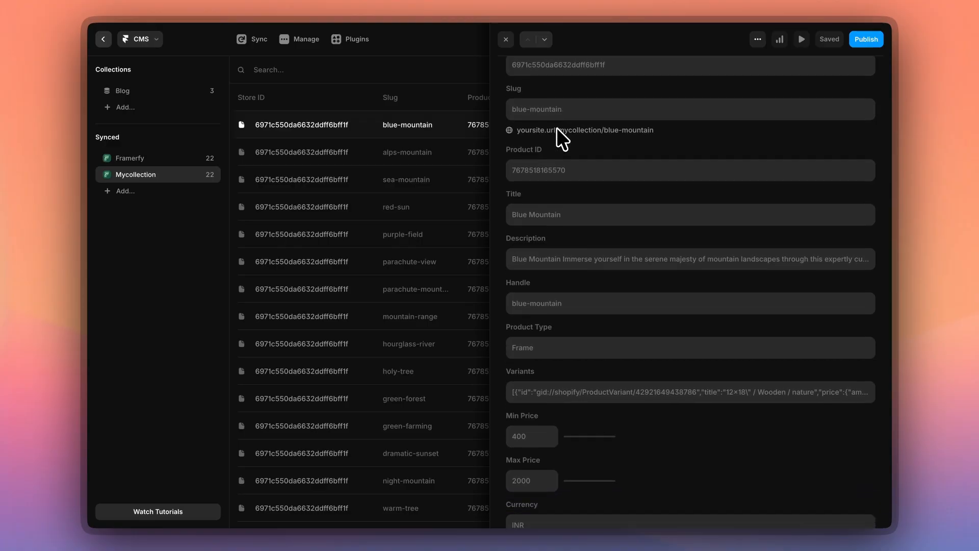
scroll(556, 127, down, 10)
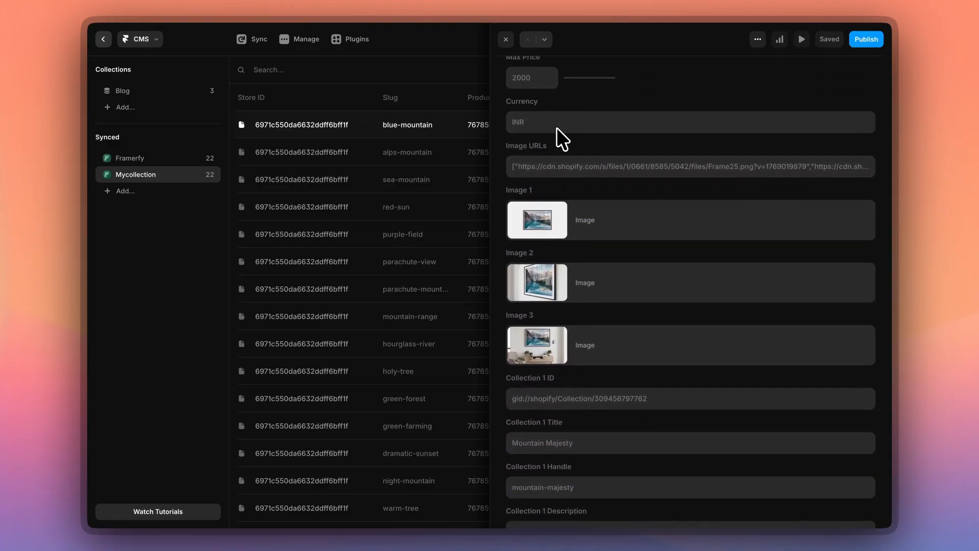
scroll(556, 128, down, 1)
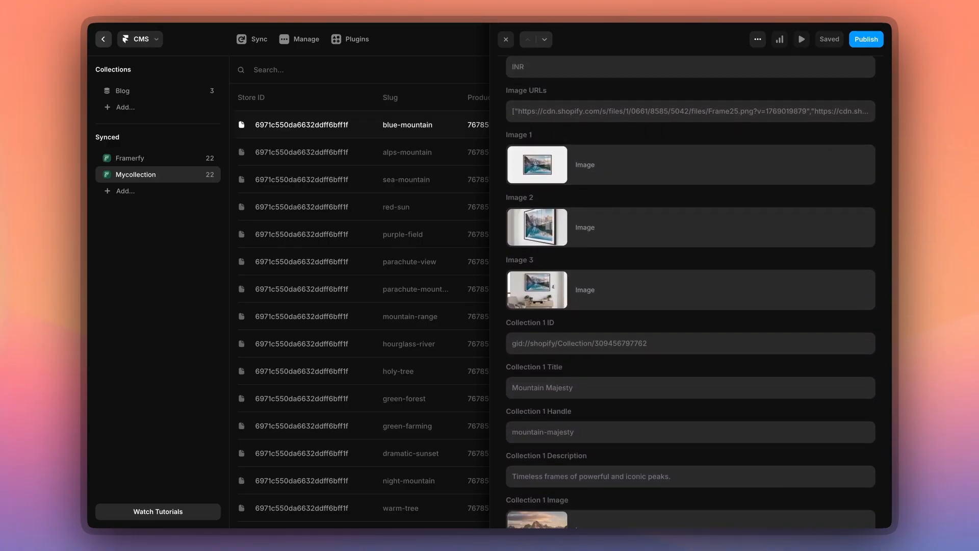
scroll(561, 240, down, 1)
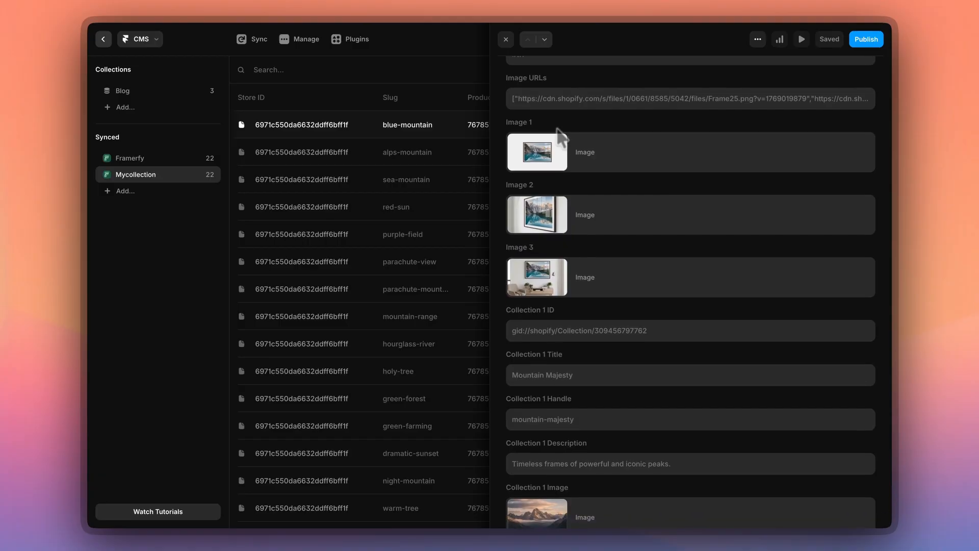
click(633, 340)
click(604, 393)
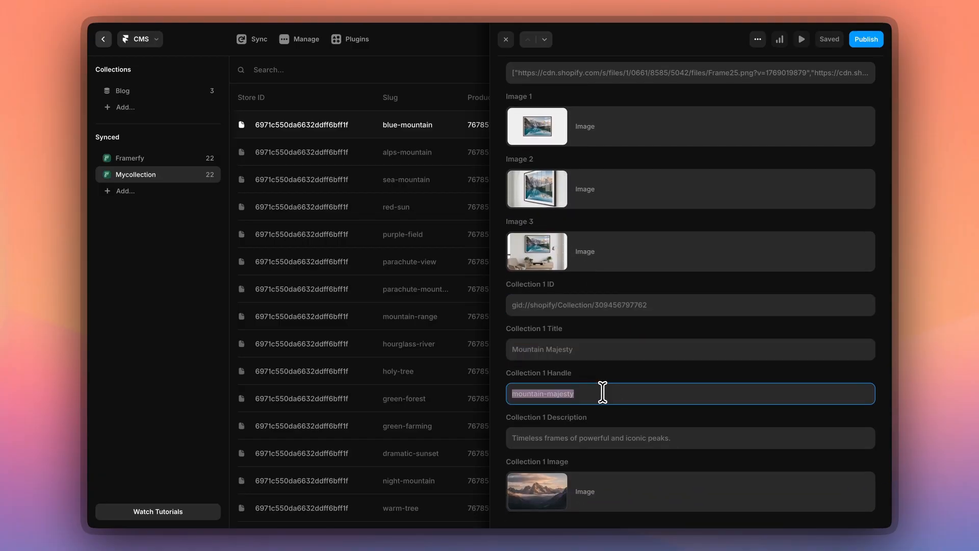
click(691, 439)
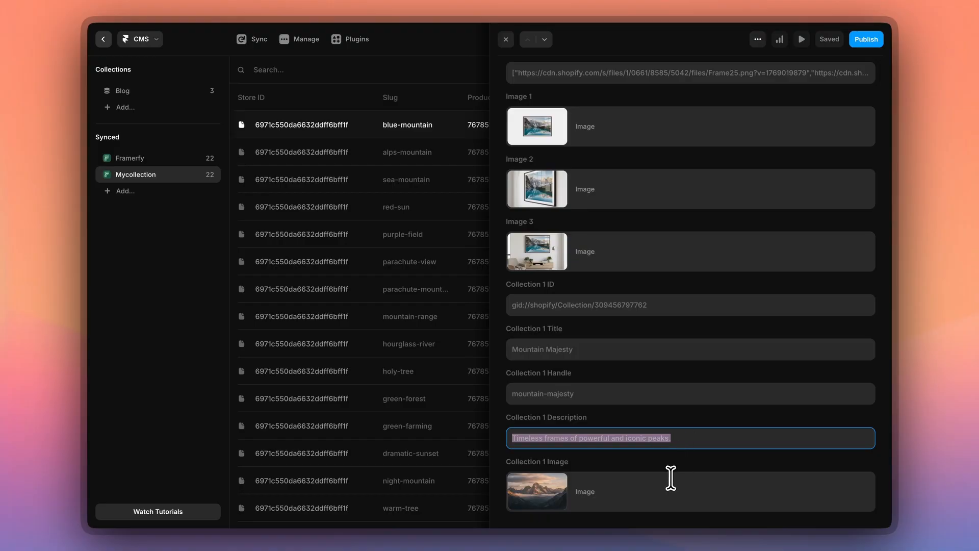
click(505, 40)
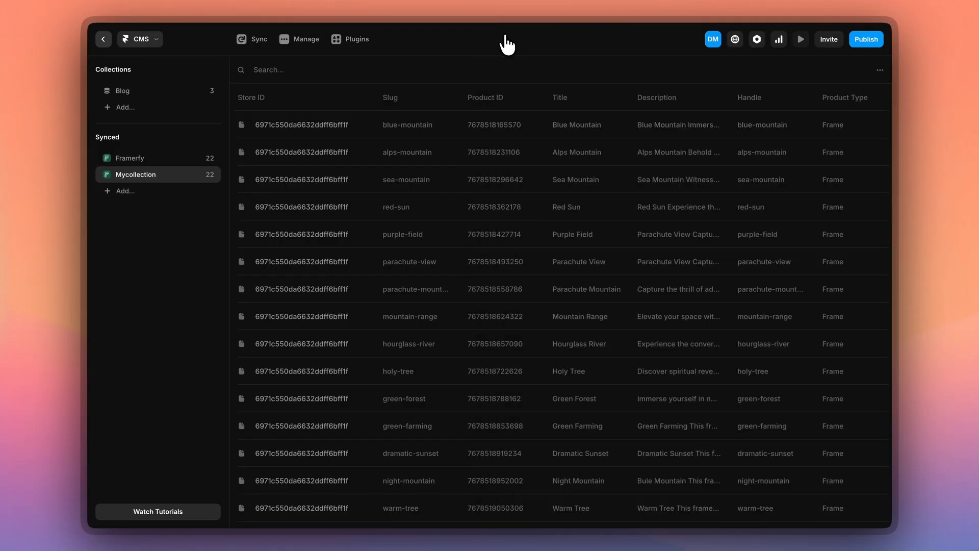
Add a blank Framer editable field in Mycollection's field settings and close them without importing
click(319, 47)
scroll(507, 324, down, 3)
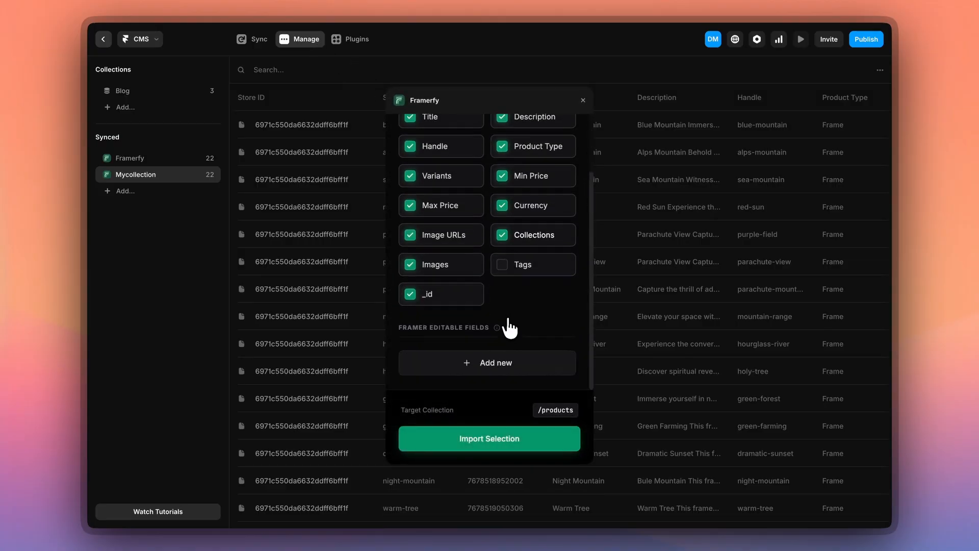
click(467, 380)
scroll(520, 286, down, 1)
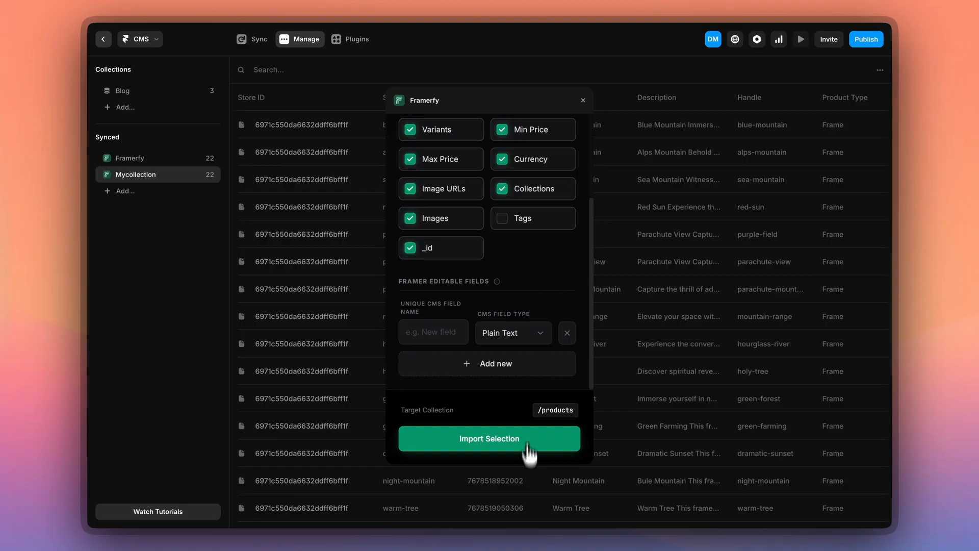
click(583, 101)
Delete the Mycollection collection from the CMS
click(211, 175)
click(177, 202)
click(210, 175)
click(219, 280)
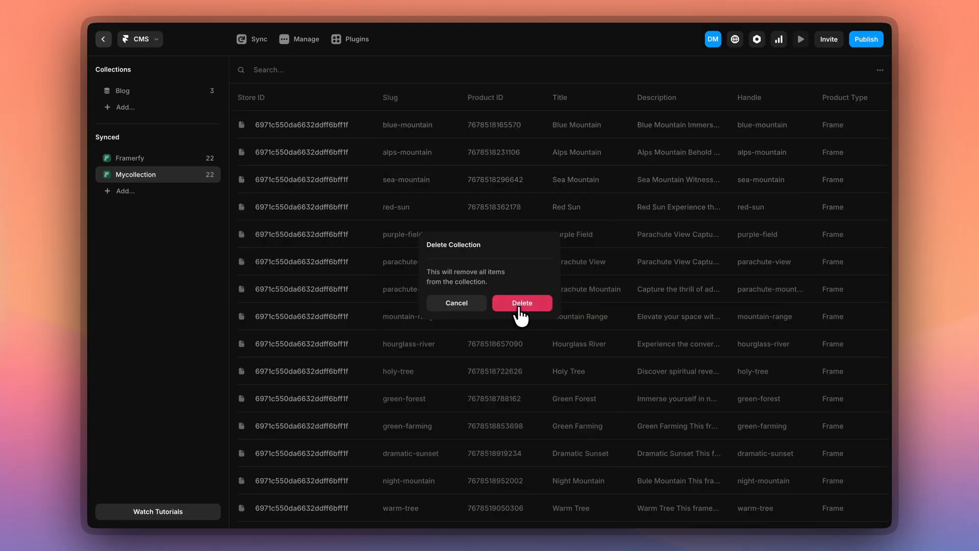
click(518, 308)
Return to the Home page canvas and select the Framerfy list under Our Curated Best Sellers in the Desktop layout
click(103, 39)
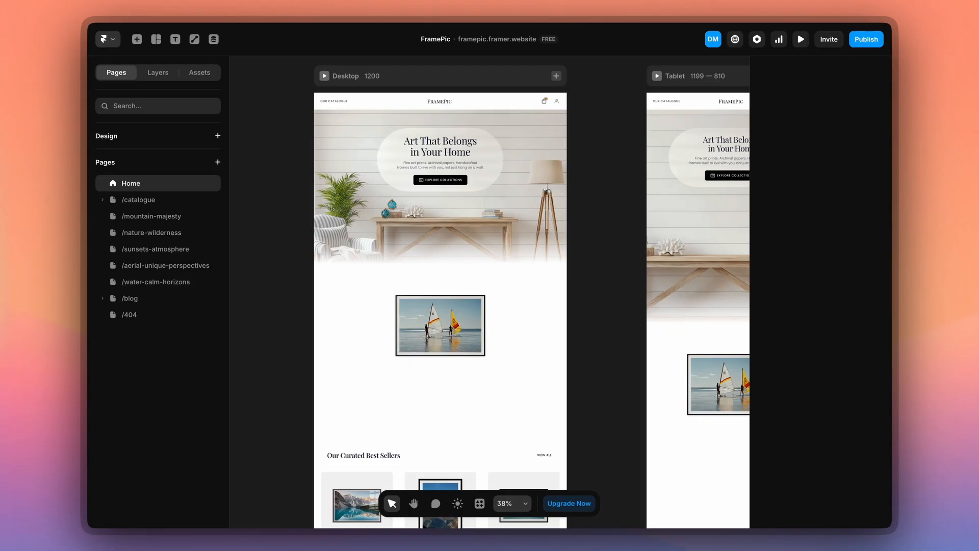
scroll(595, 236, down, 3)
scroll(596, 237, up, 3)
scroll(596, 236, down, 5)
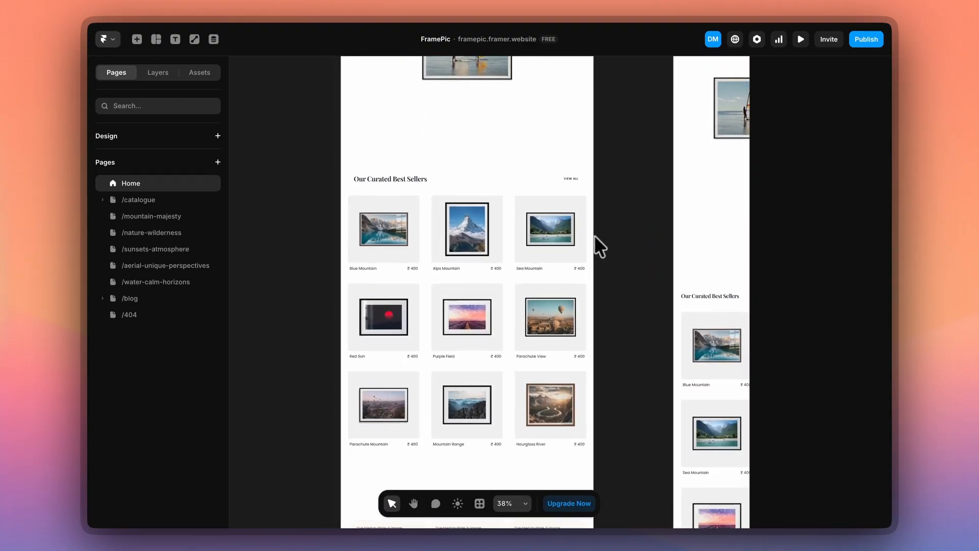
click(164, 76)
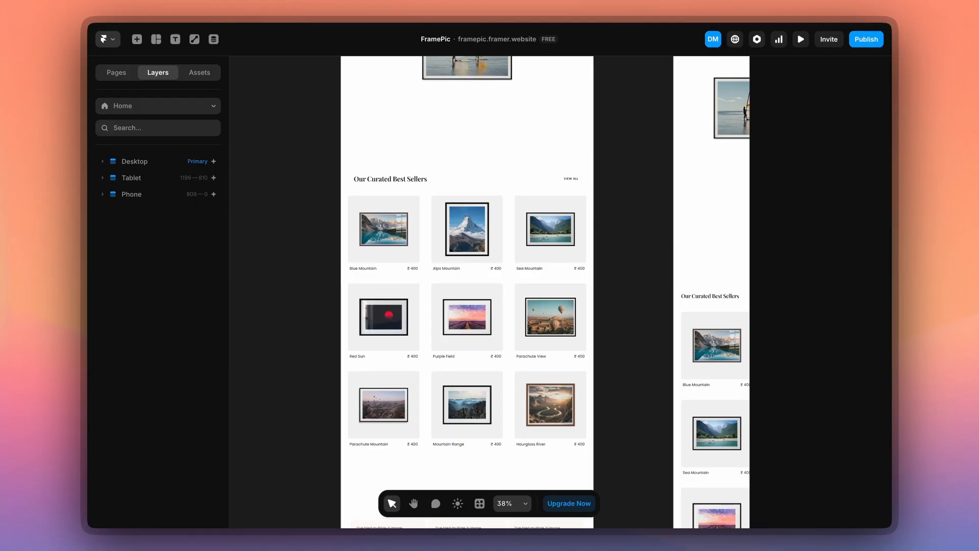
scroll(396, 246, up, 3)
click(446, 269)
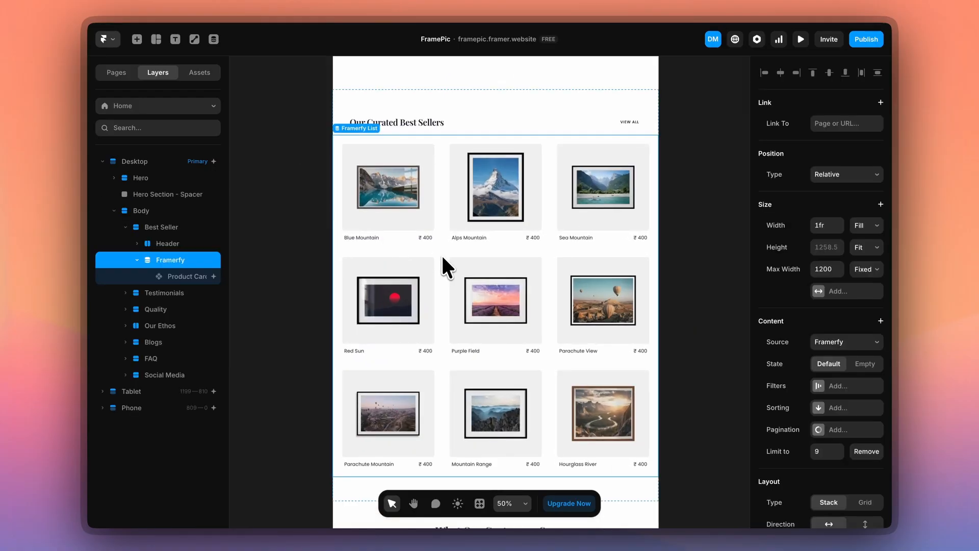
Open the Framerfy list's Product Card component, select its image layer, and inspect the variable assigned to its fill
click(196, 275)
scroll(424, 173, up, 2)
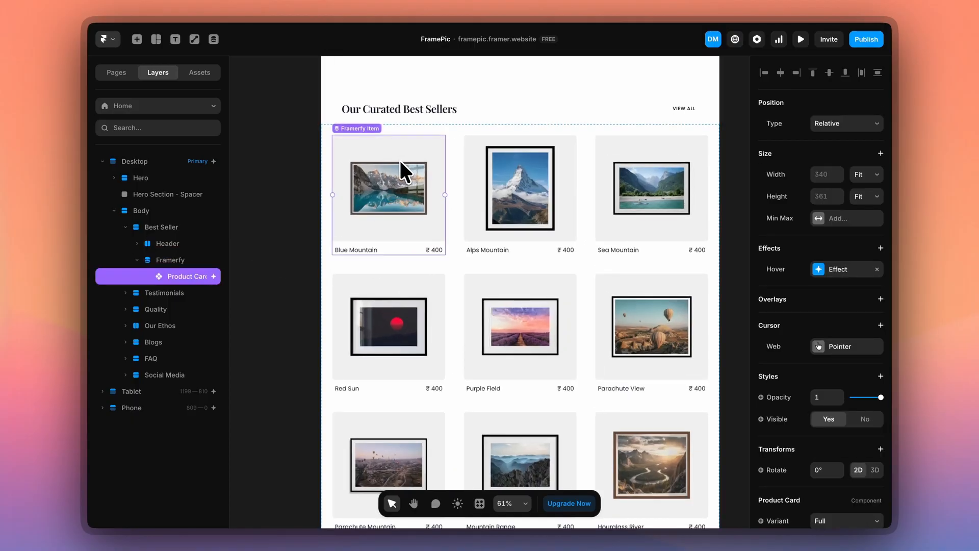
double_click(400, 160)
click(516, 240)
scroll(877, 368, down, 6)
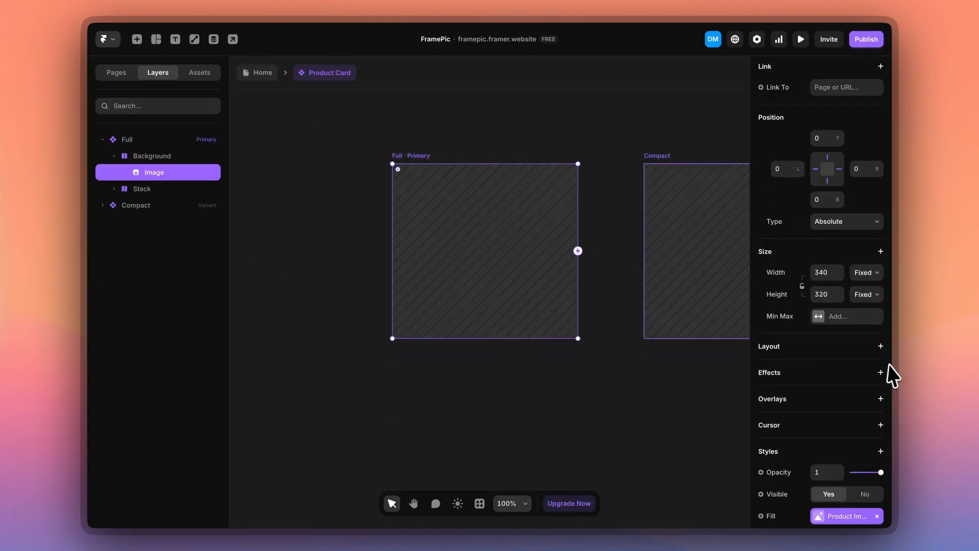
click(765, 271)
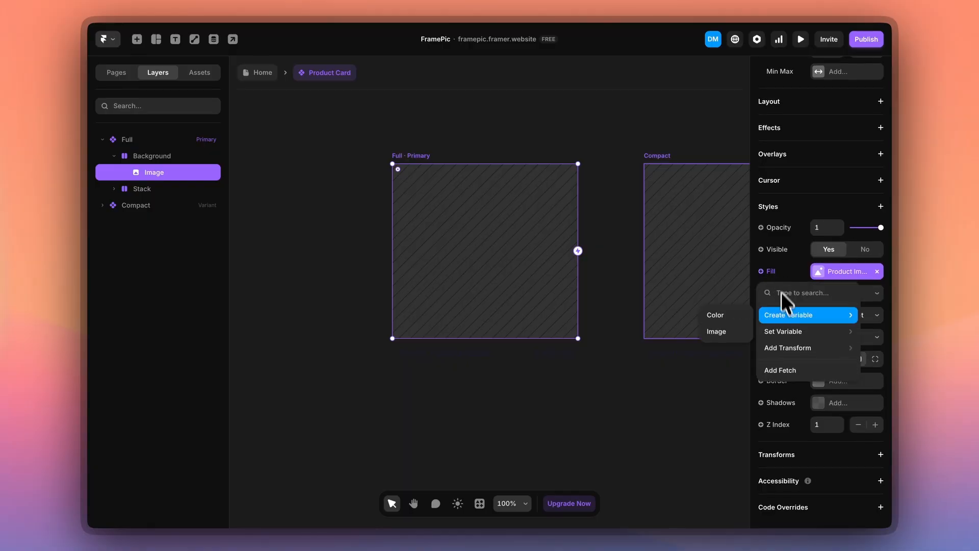
click(822, 274)
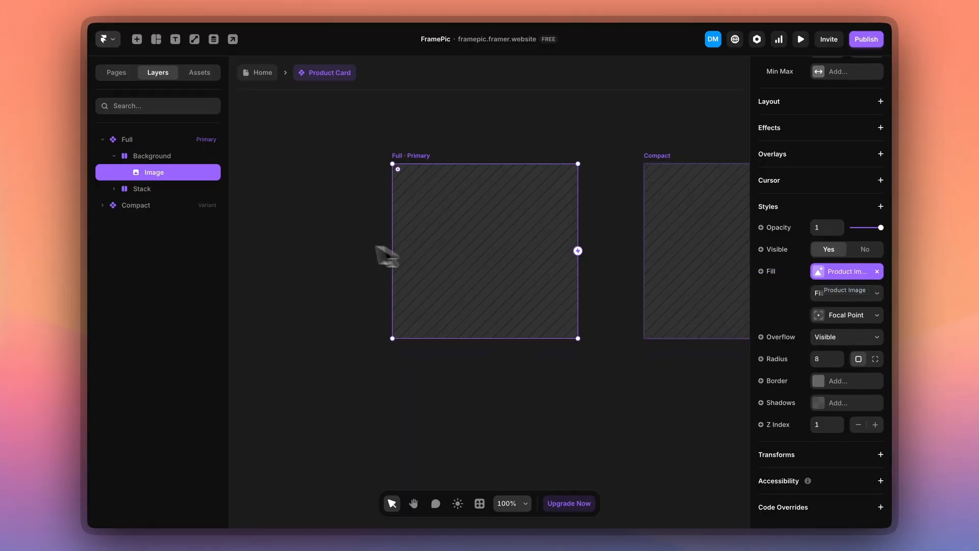
Expand the Full variant's Stack, check its Art Name layer, and select the Dynamic Product Price layer to view its component properties
click(113, 189)
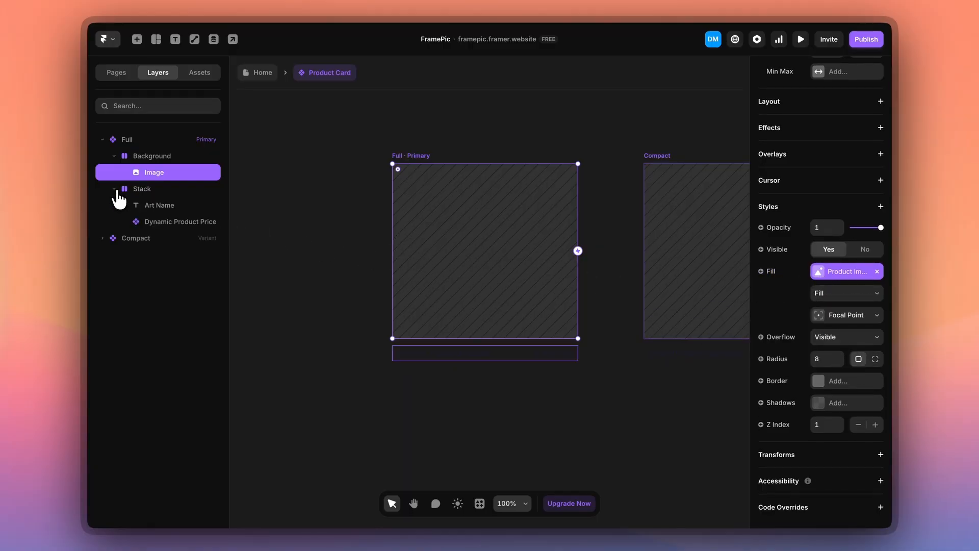
click(163, 206)
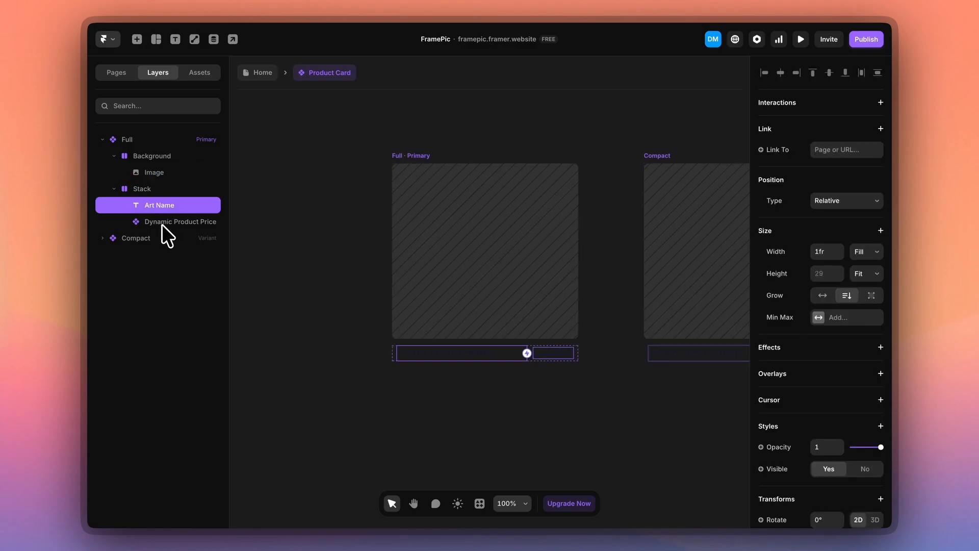
click(162, 222)
scroll(896, 510, down, 3)
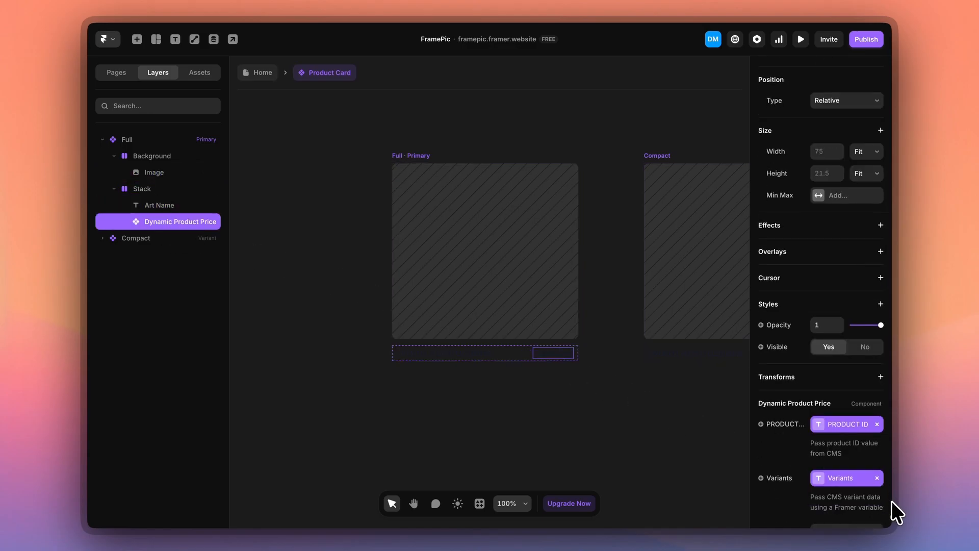
Find and launch the Framerfy plugin over the Product Card component
click(480, 504)
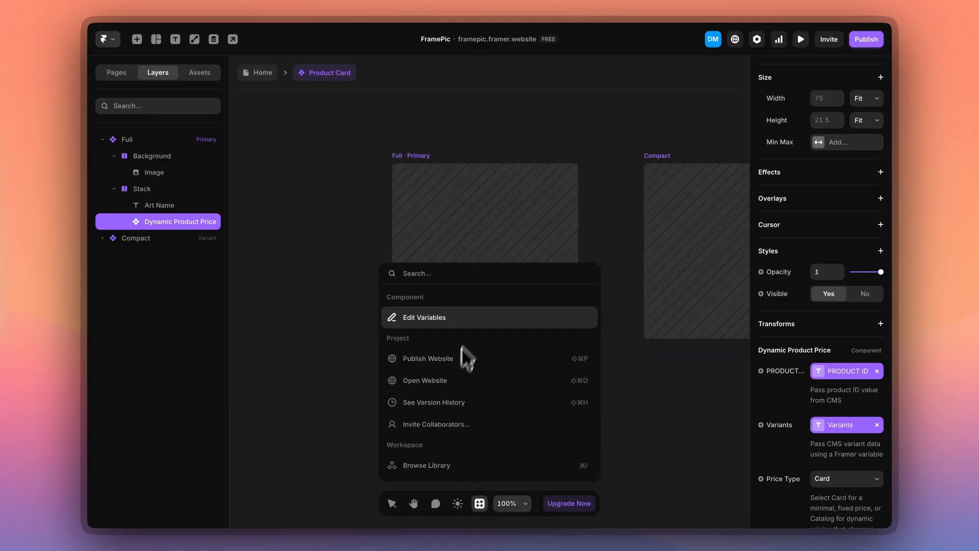
text(fram)
key(Down)
key(Down)
key(Down)
key(Down)
key(Return)
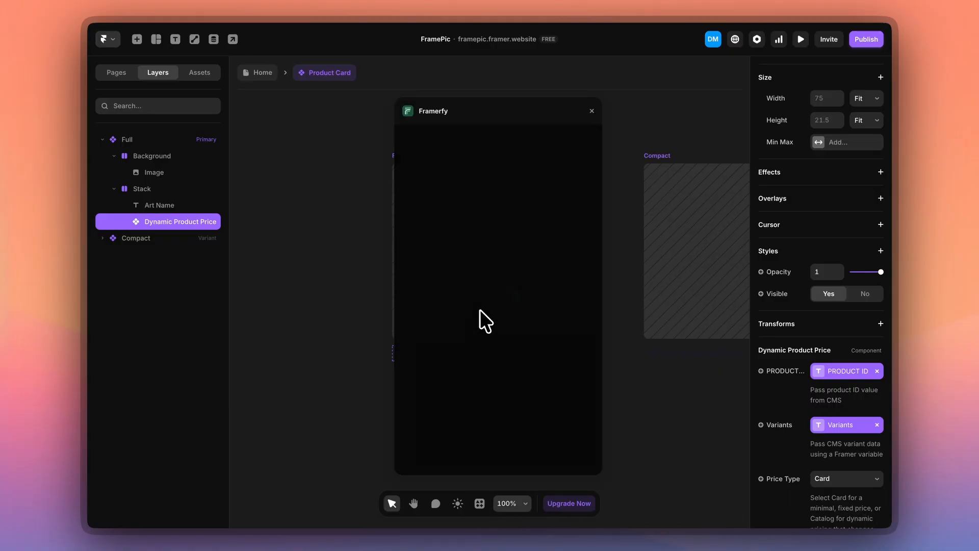
Search Framerfy's component library for "price" to locate the Dynamic Product Price component, and close the plugin
click(488, 341)
click(455, 187)
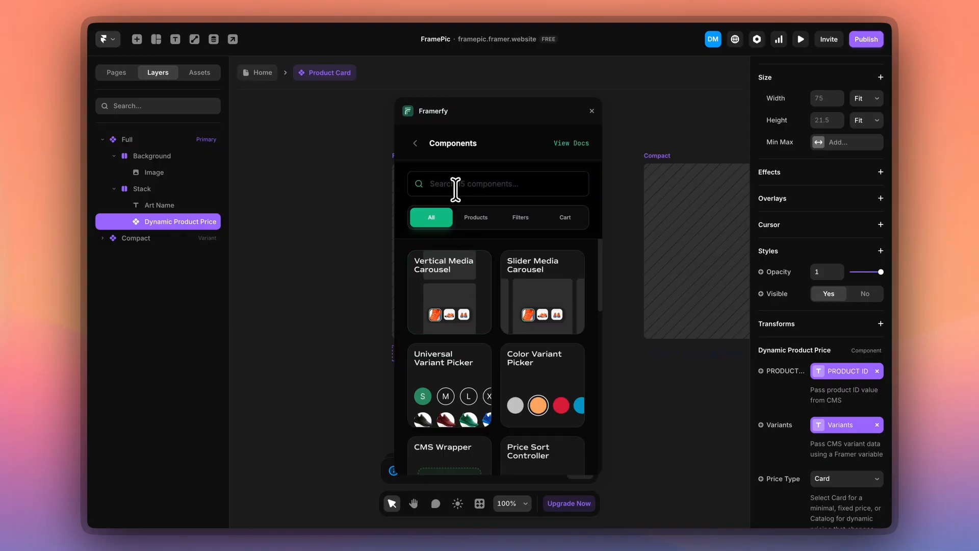
text(price)
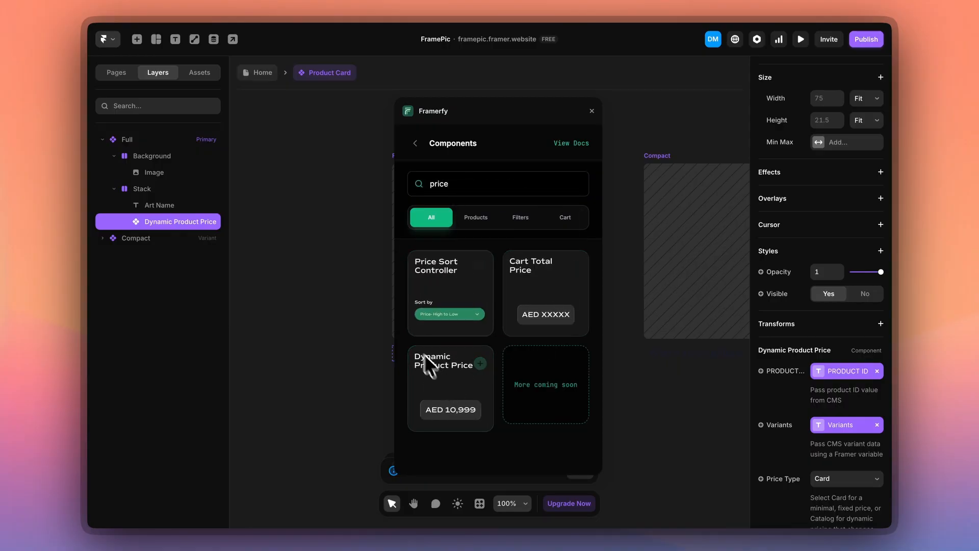
drag(480, 116, 610, 114)
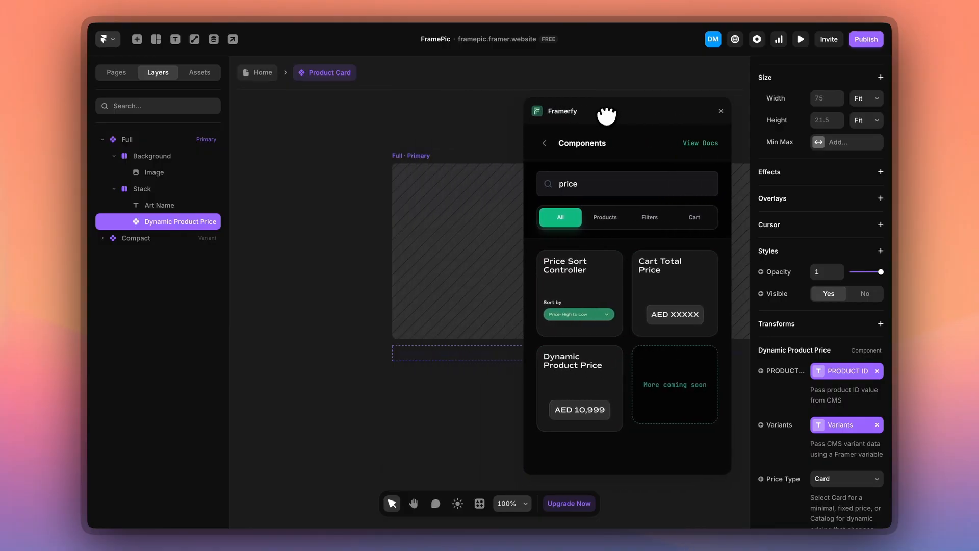
click(725, 111)
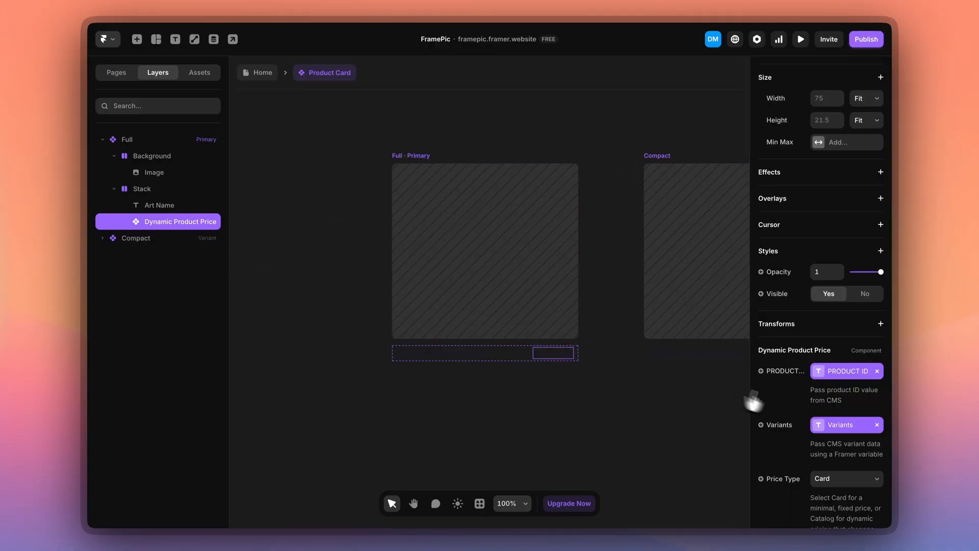
Review the Dynamic Product Price layer's product ID and variants variables and its Price Type options, keeping Card selected
scroll(788, 406, down, 3)
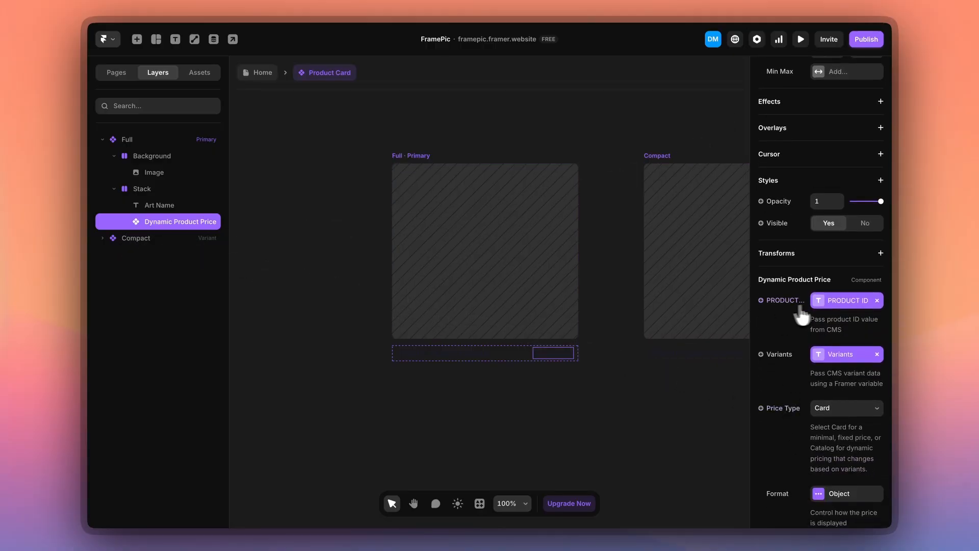
scroll(829, 367, down, 4)
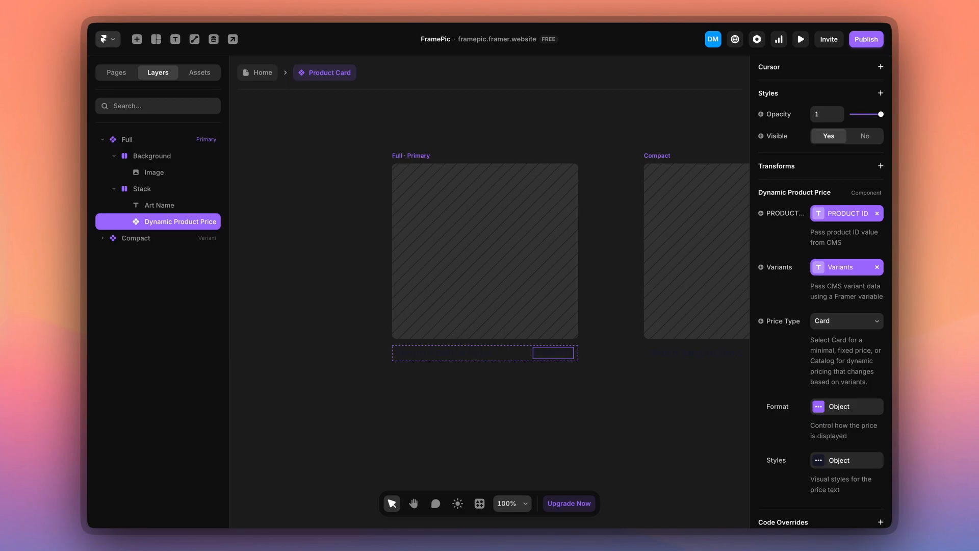
click(832, 321)
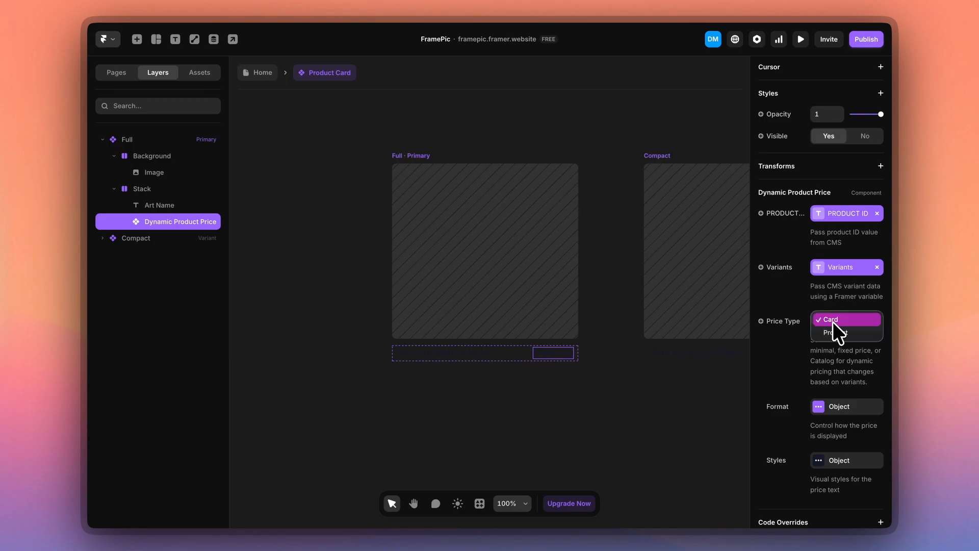
click(811, 363)
scroll(802, 379, down, 1)
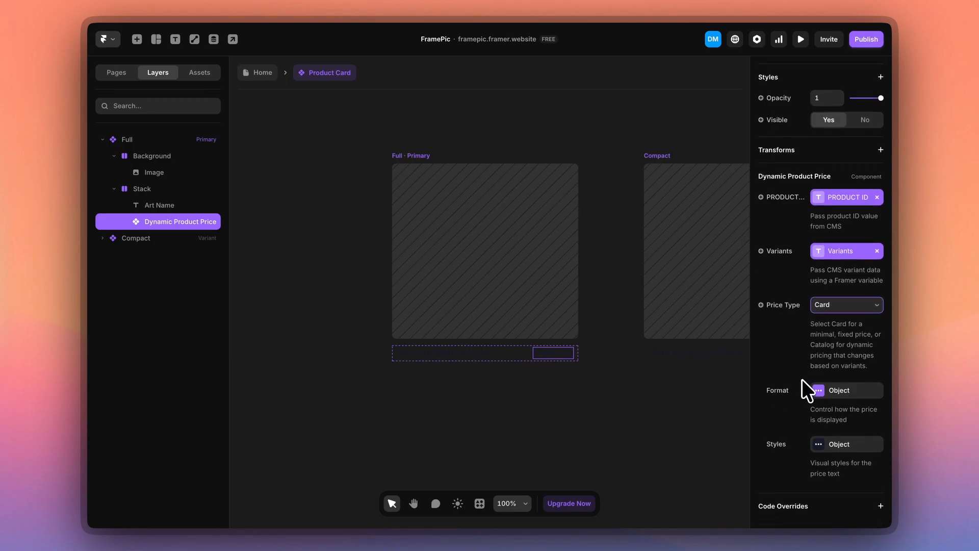
Inspect the Dynamic Product Price component's Format options and its Styles, including the font settings, and close them without changes
click(845, 392)
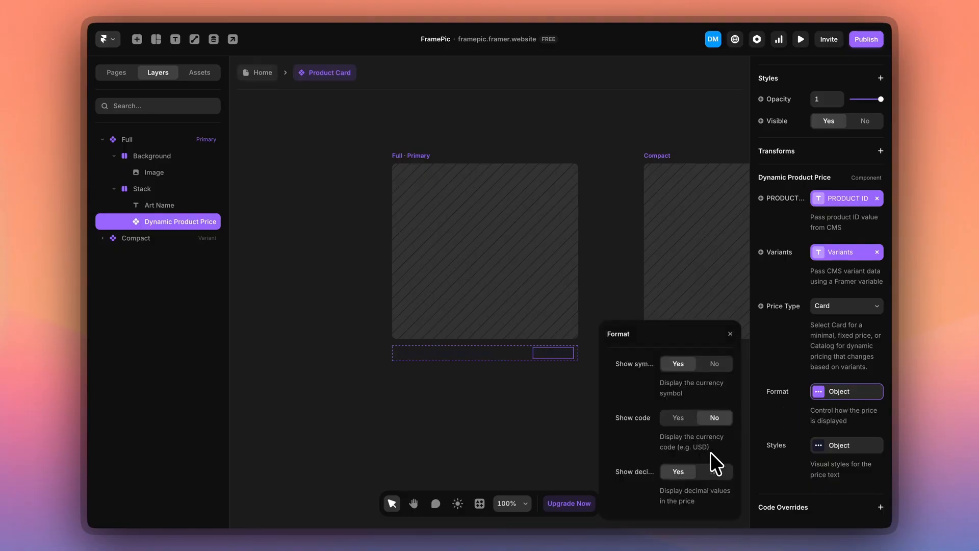
click(820, 445)
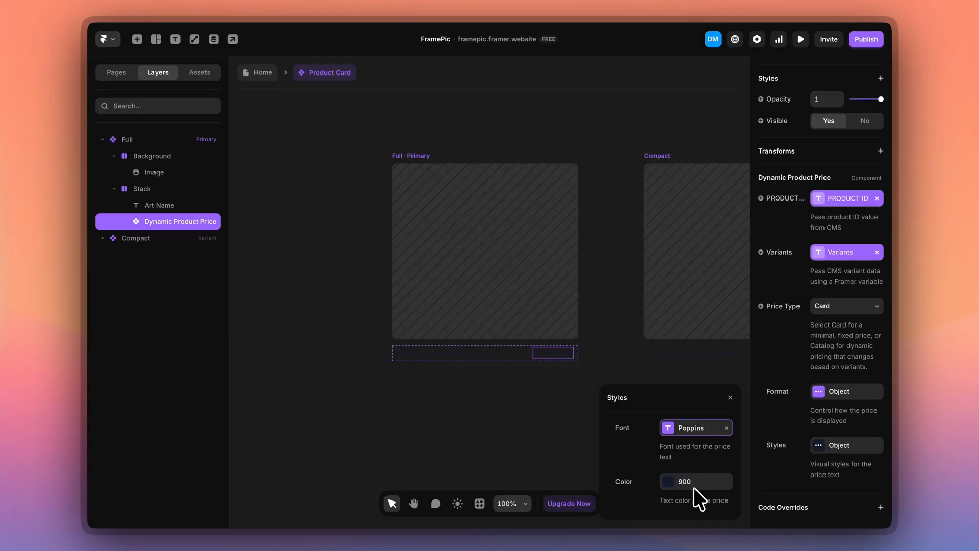
click(693, 430)
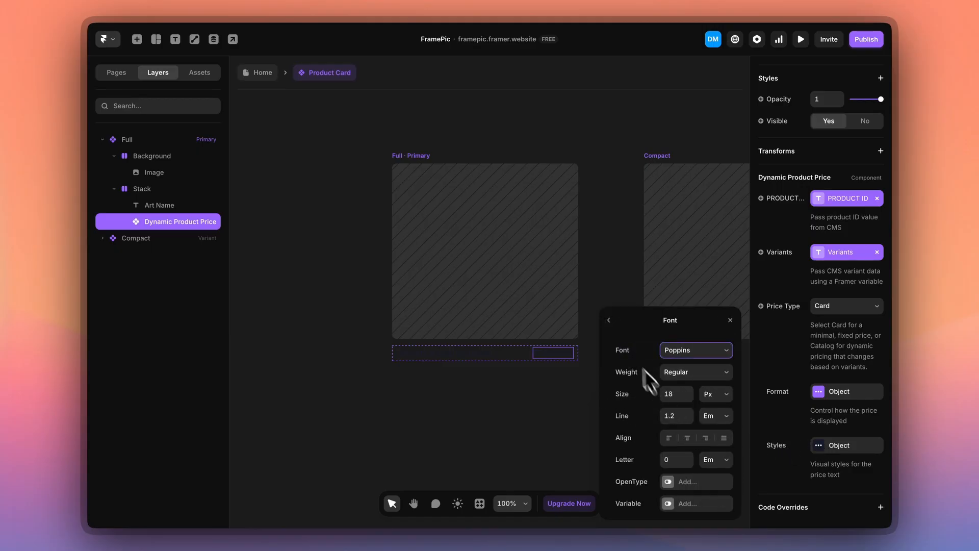
click(609, 320)
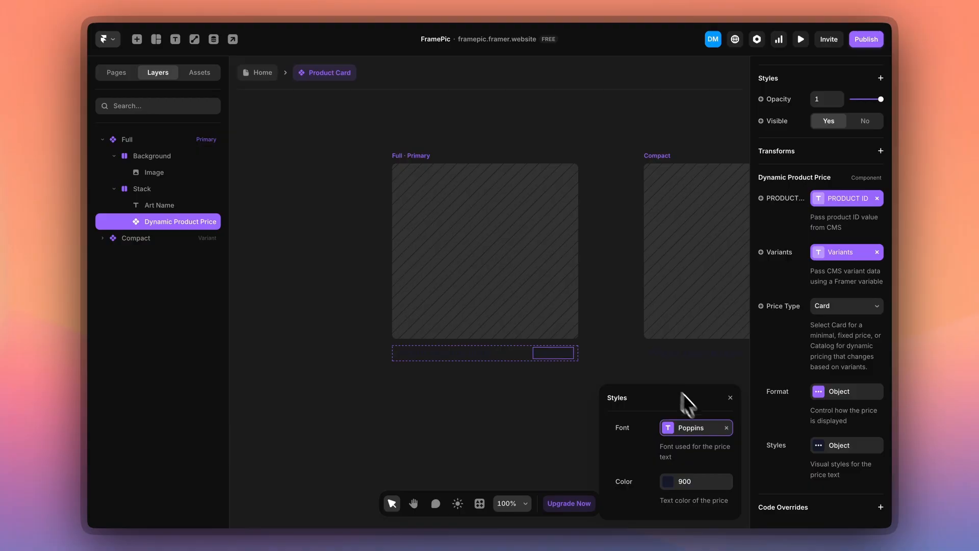
click(731, 397)
click(649, 414)
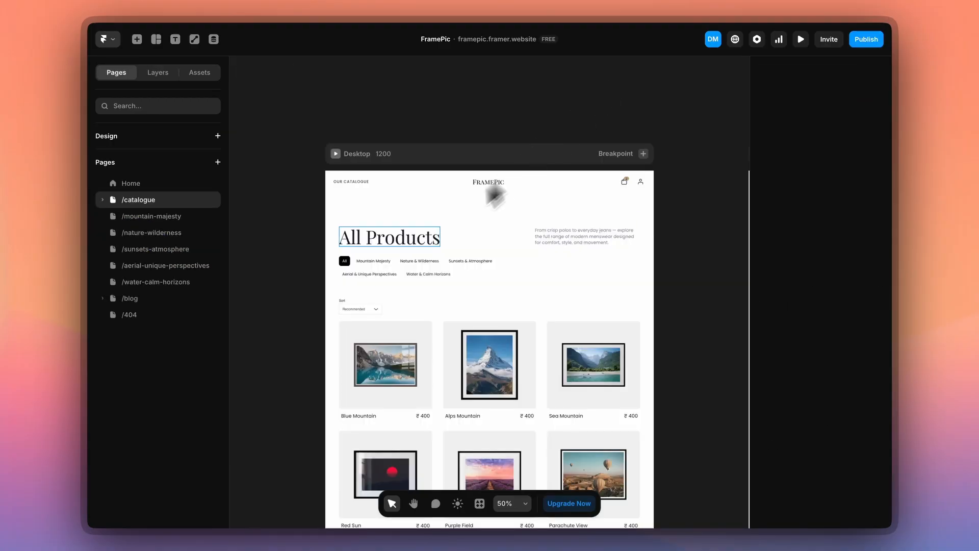
Select the CMS Wrapper around the product grid in the /catalogue page's Desktop layout and locate it in the layer tree
scroll(421, 240, down, 5)
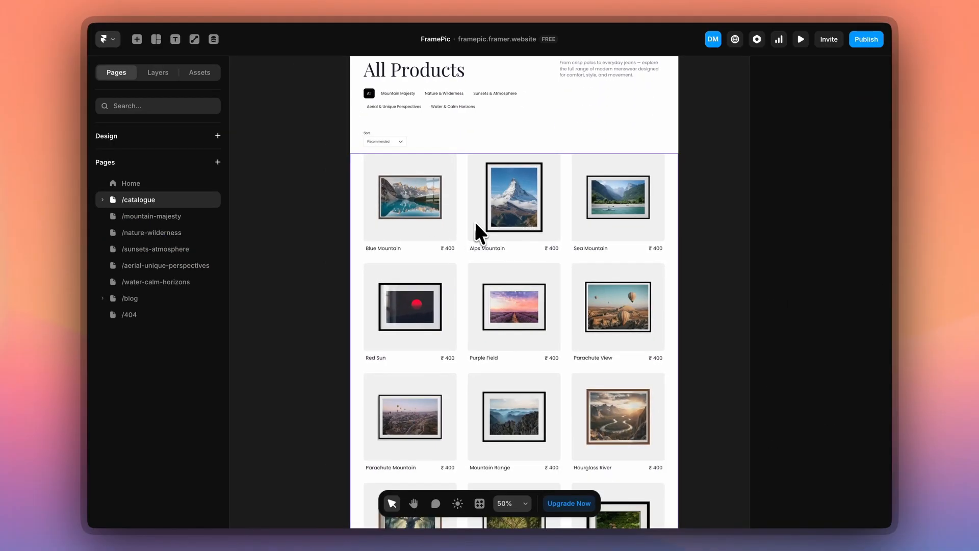
click(475, 222)
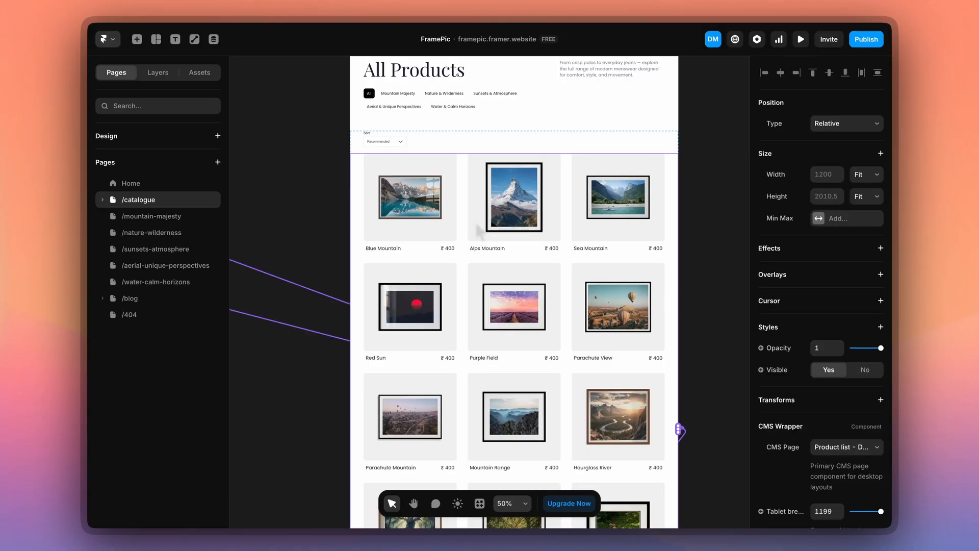
click(164, 77)
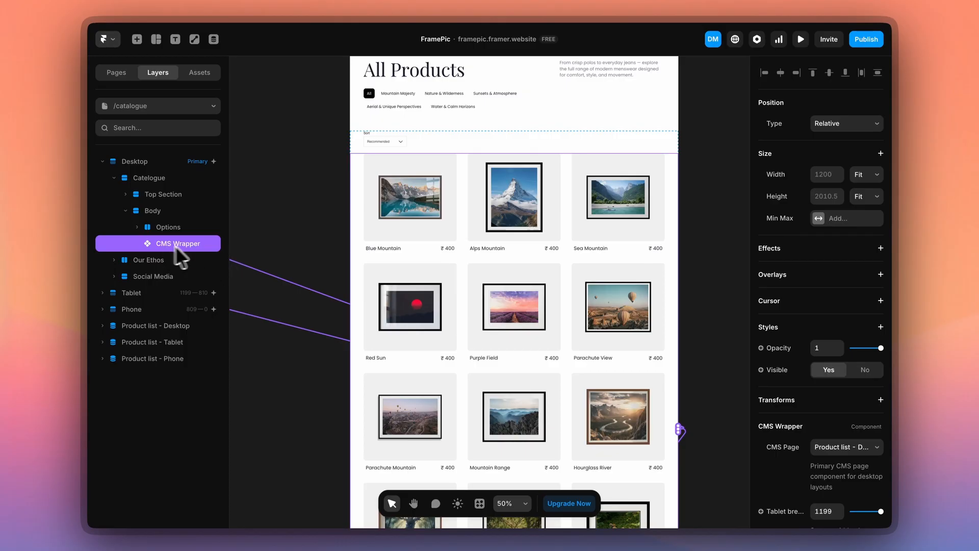
Inspect the separate Product list - Desktop, Product list - Tablet and Product list - Phone collection lists beside the catalogue layouts
scroll(442, 228, down, 3)
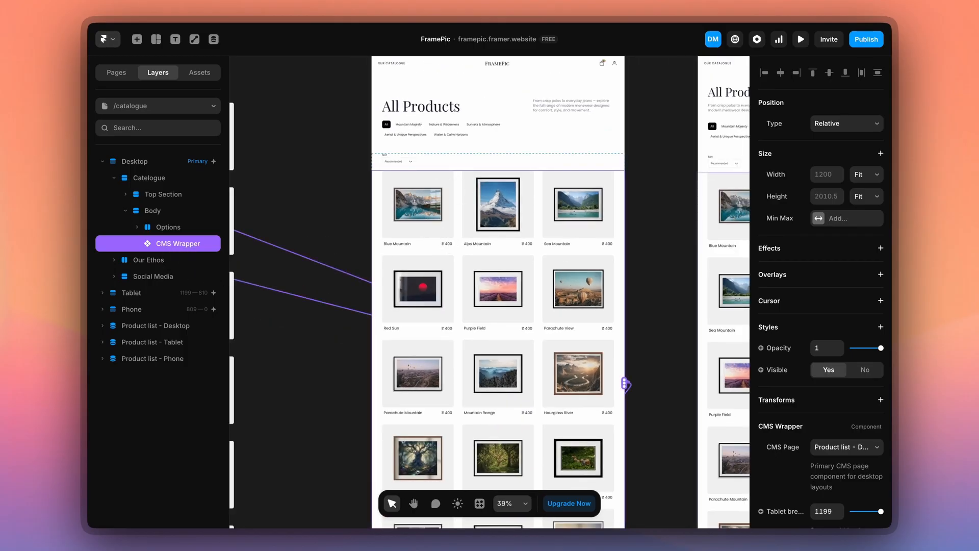
scroll(467, 209, down, 2)
scroll(468, 210, down, 3)
scroll(470, 214, left, 2)
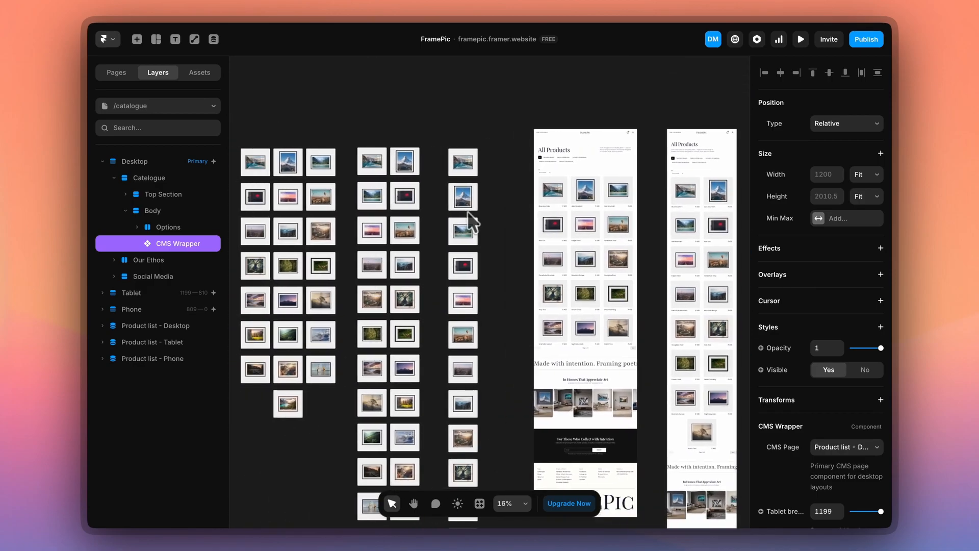
click(300, 157)
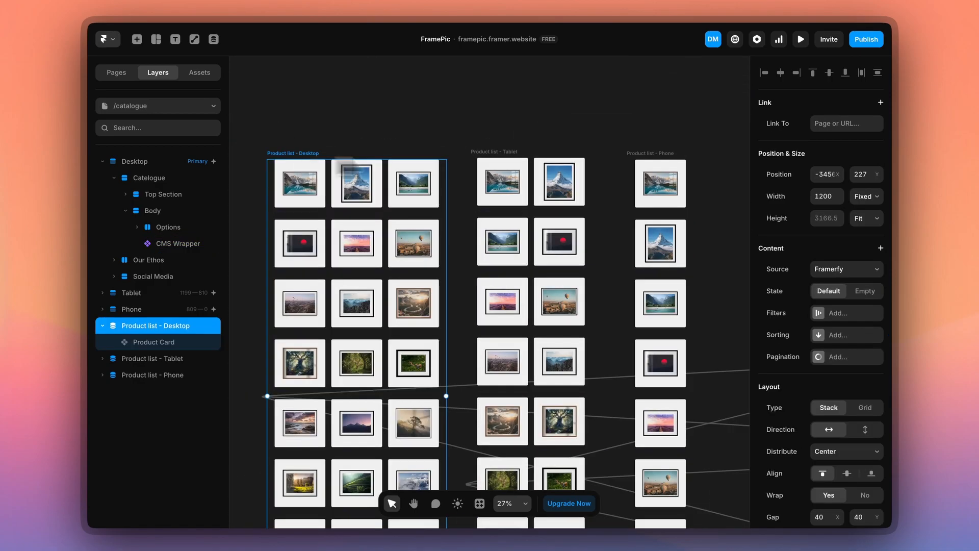
click(502, 152)
click(643, 151)
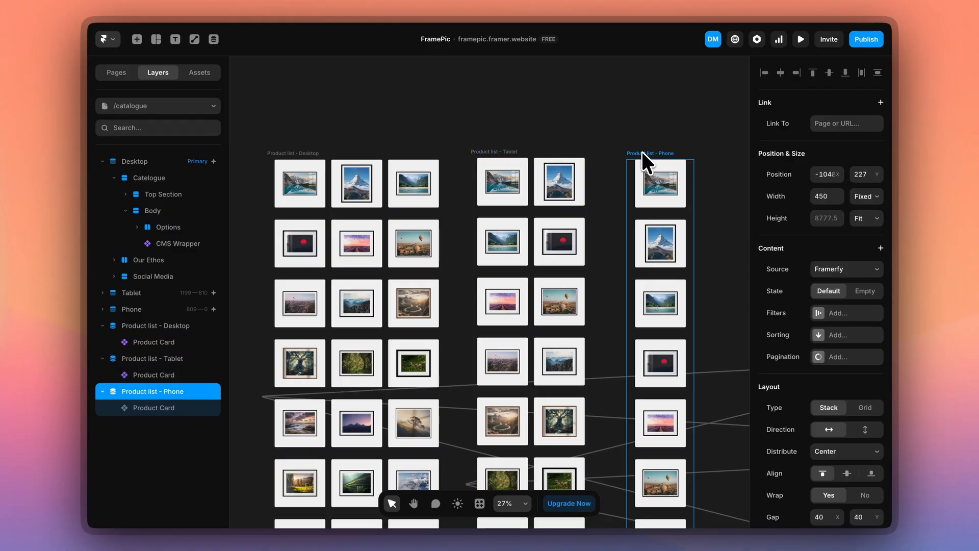
Reselect the Desktop layout's CMS Wrapper and review its CMS page assignments, tablet and mobile breakpoints, items per page and scroll offset
scroll(552, 240, right, 6)
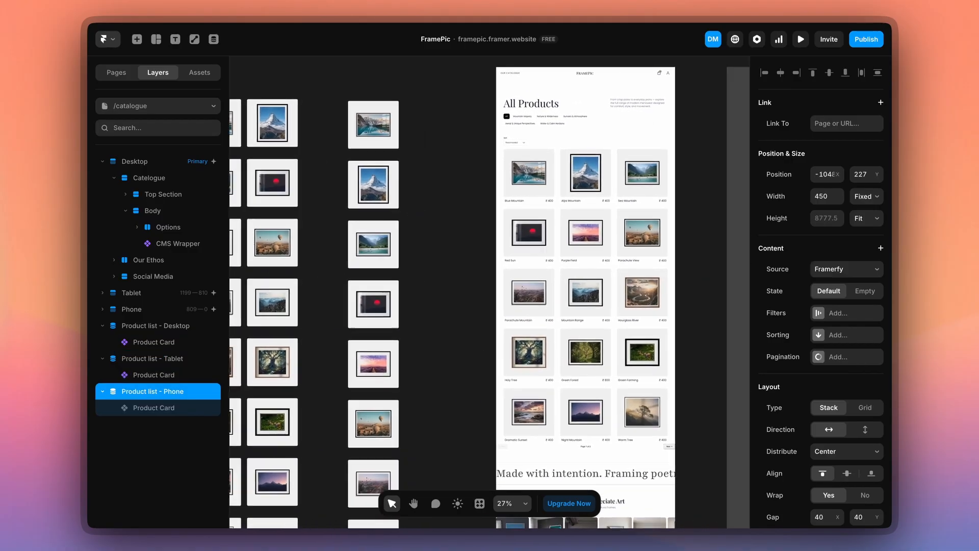
click(552, 241)
scroll(845, 286, down, 10)
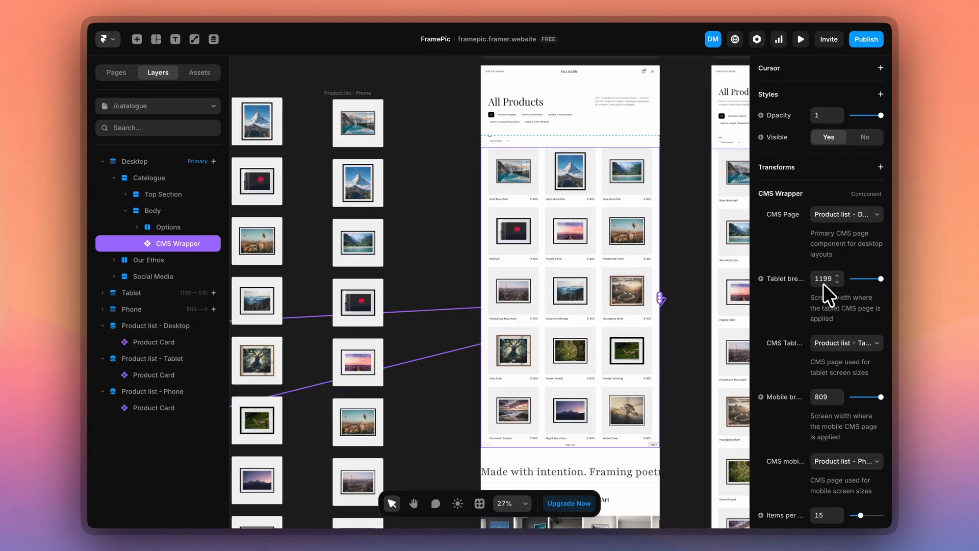
scroll(825, 288, down, 3)
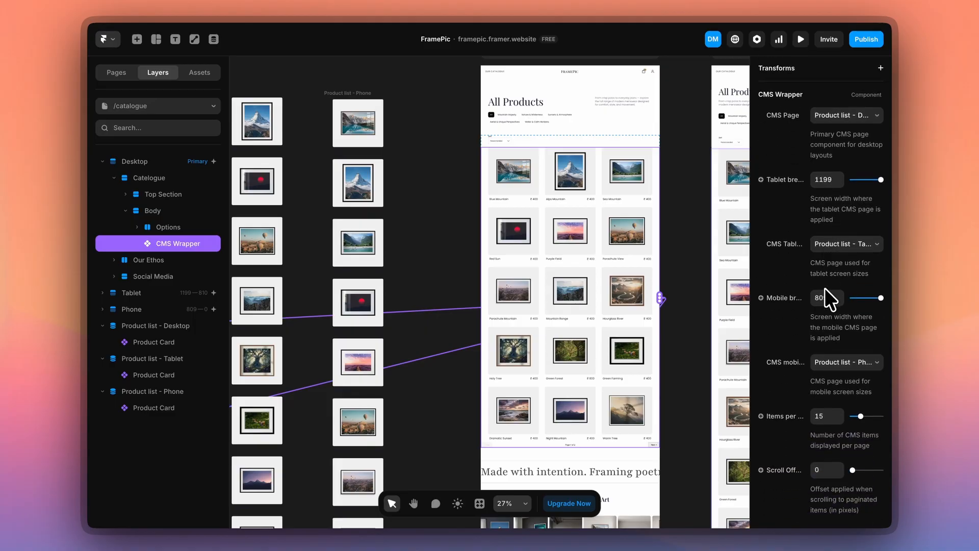
scroll(825, 261, down, 2)
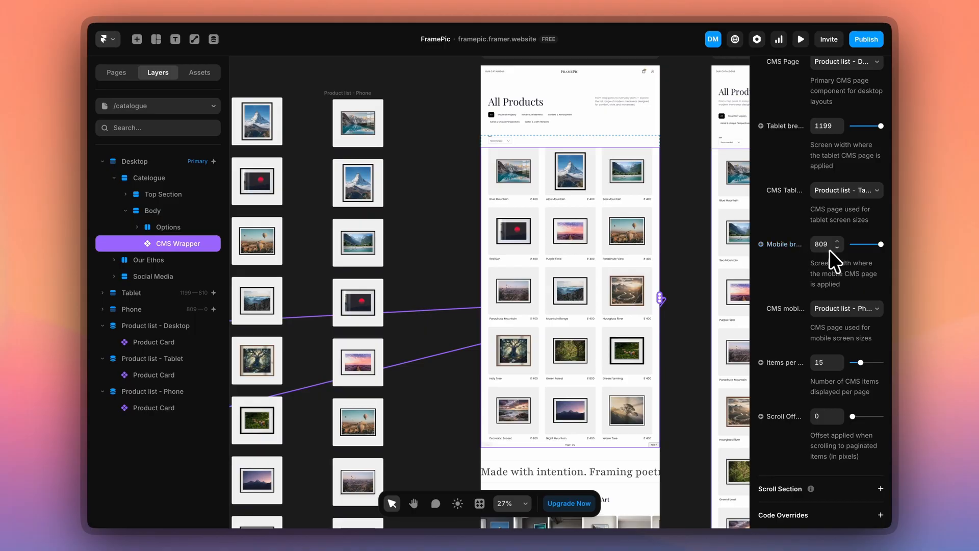
scroll(822, 342, down, 1)
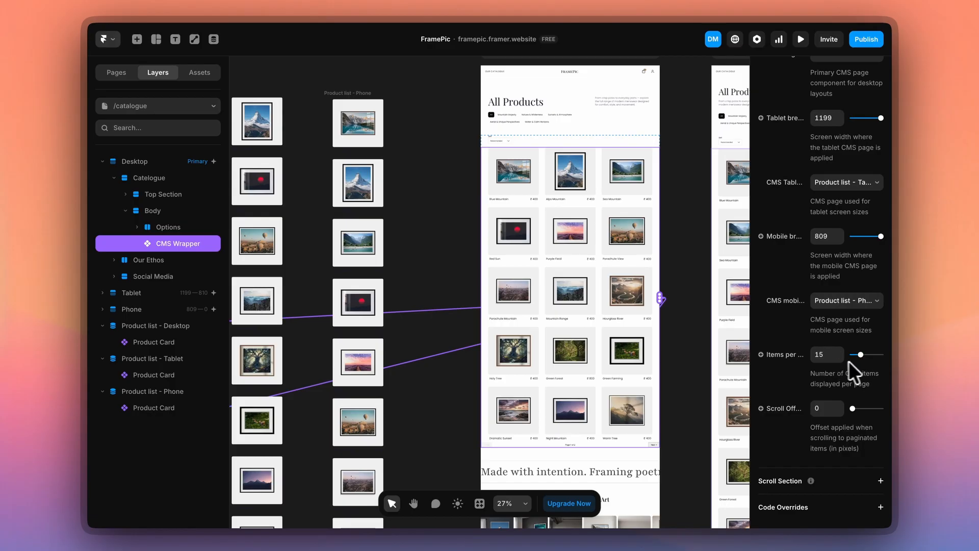
Try 18 items per page in the CMS Wrapper, and set the value back to 15
click(824, 355)
text(18)
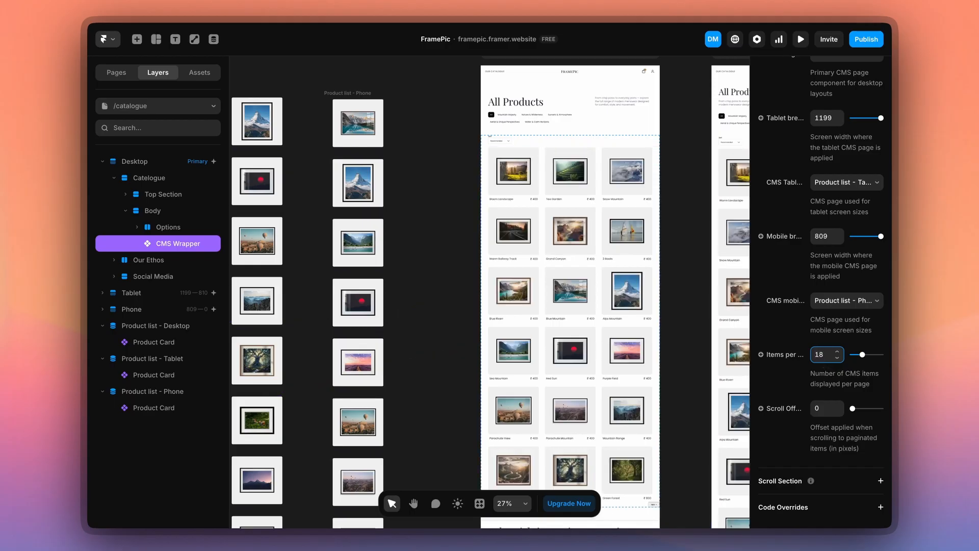
scroll(667, 338, down, 3)
key(BackSpace)
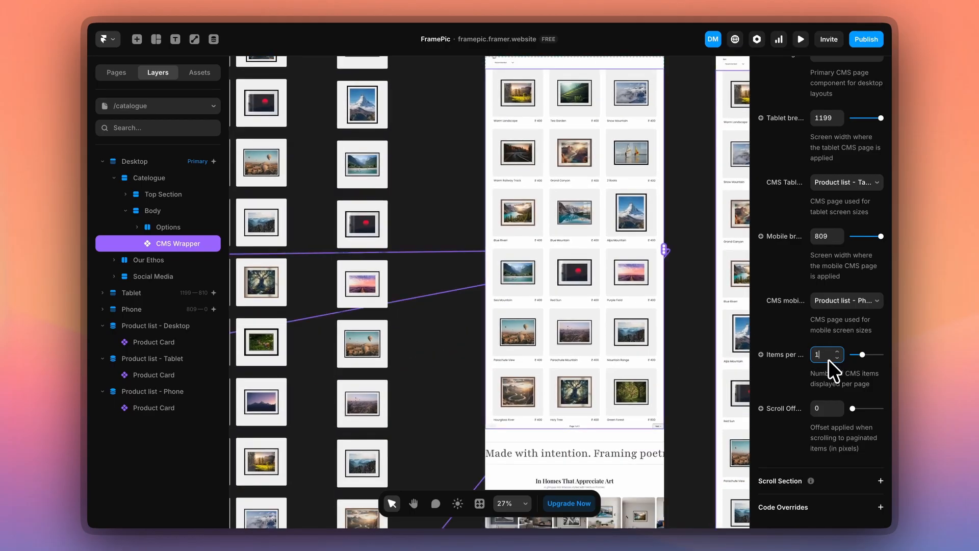
text(5)
key(Return)
Examine the CMS Wrapper's pagination controls beneath the Desktop product grid
scroll(579, 400, up, 5)
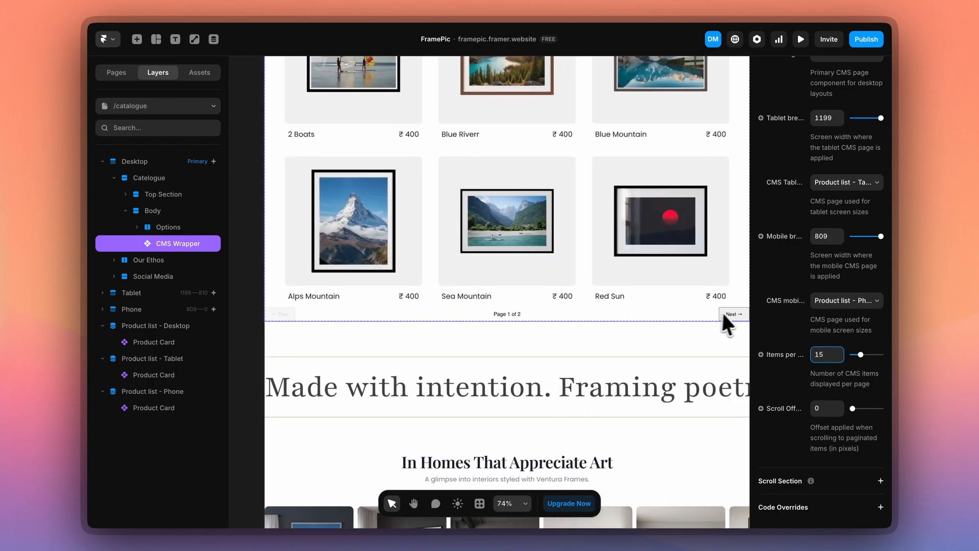
scroll(734, 313, right, 1)
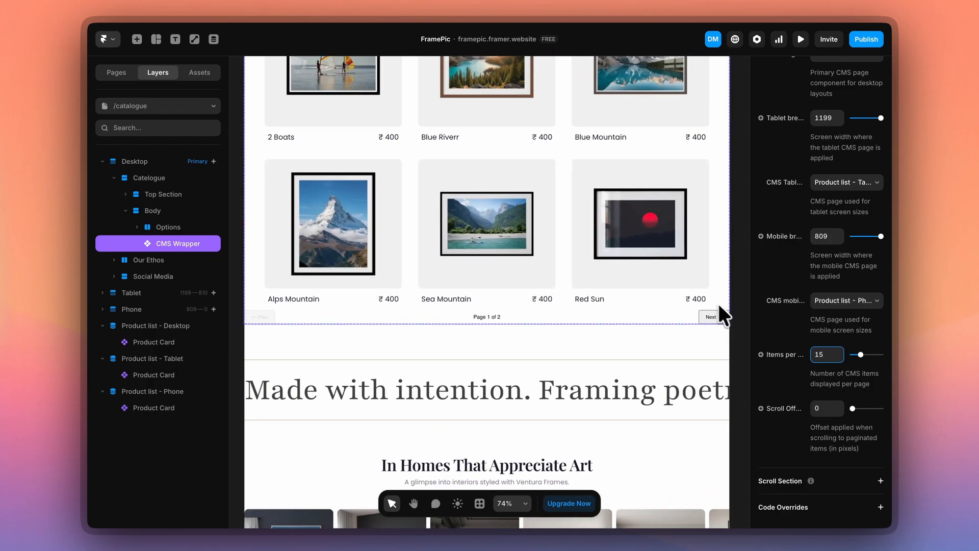
scroll(709, 316, down, 5)
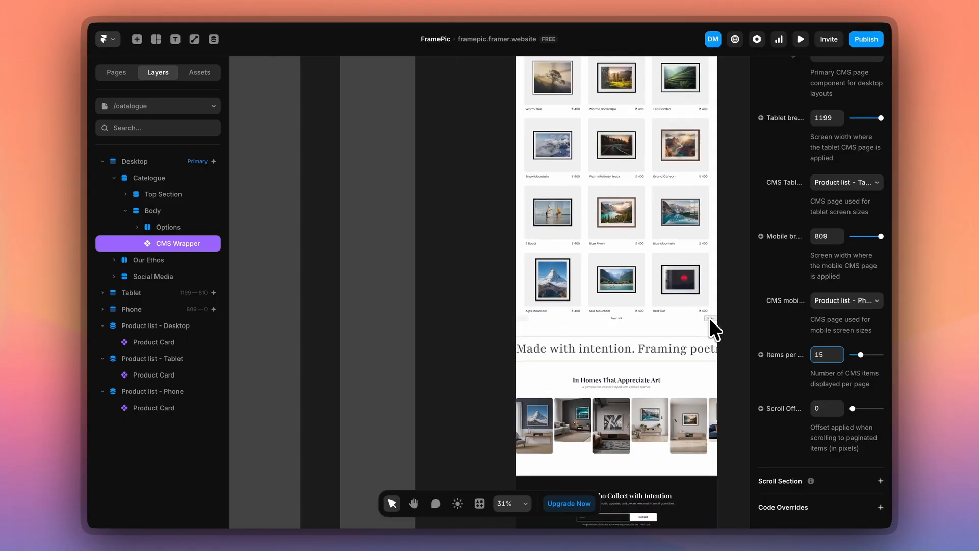
Open the Framerfy product template page nested under /catalogue
click(665, 302)
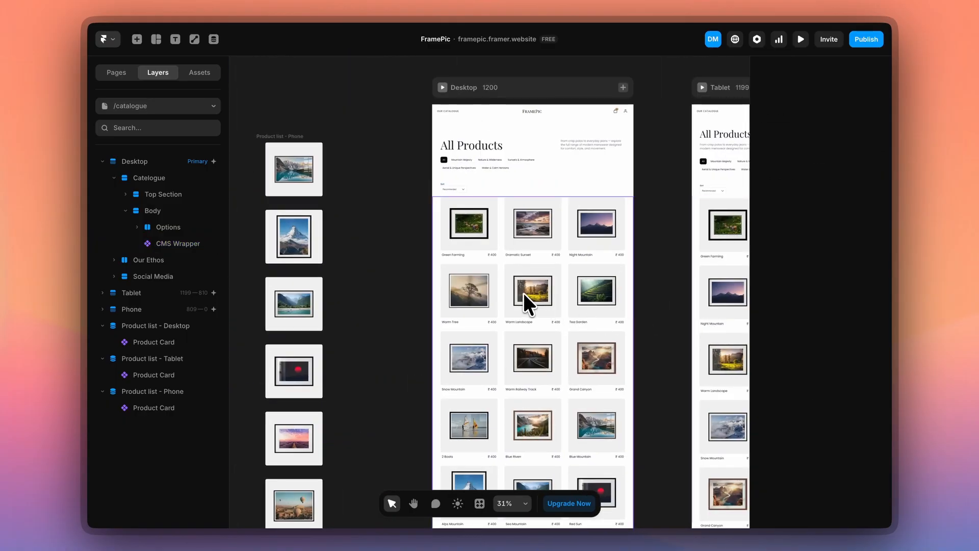
click(115, 73)
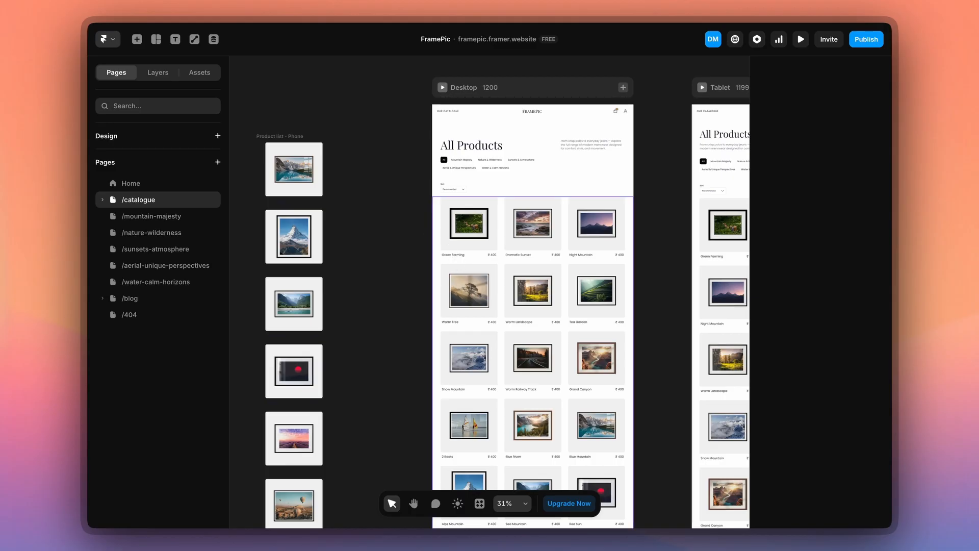
click(118, 198)
scroll(528, 221, down, 3)
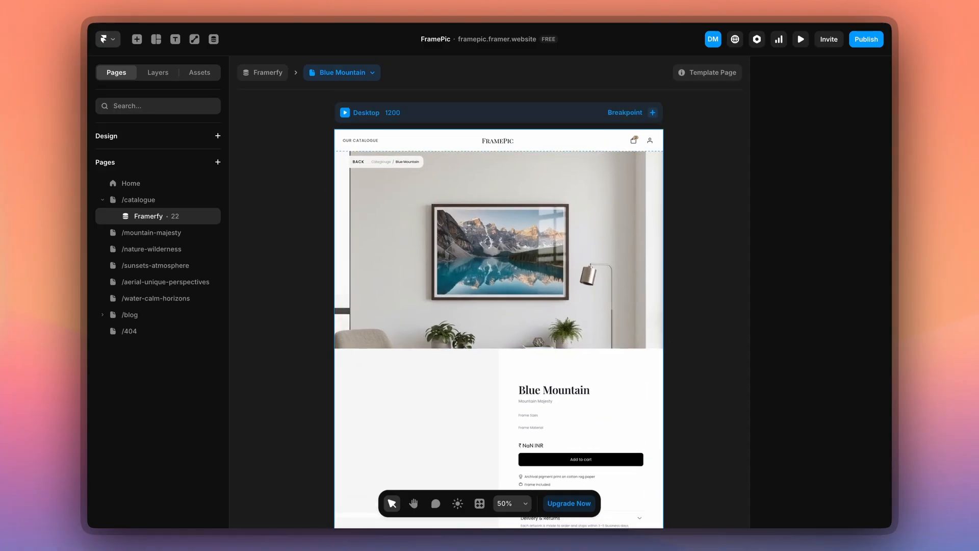
Preview the Blue Mountain product page and browse its image gallery, switching between the three thumbnails
click(345, 112)
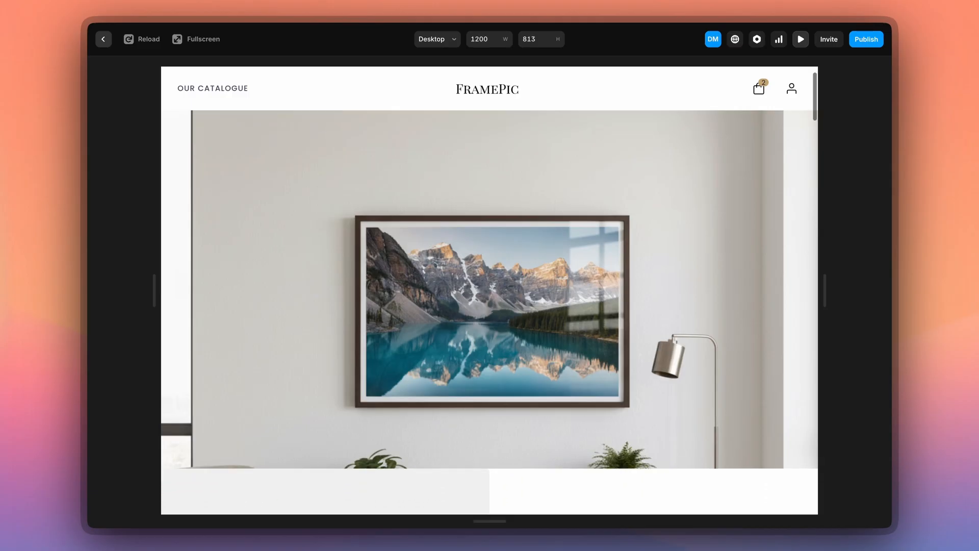
scroll(382, 329, down, 10)
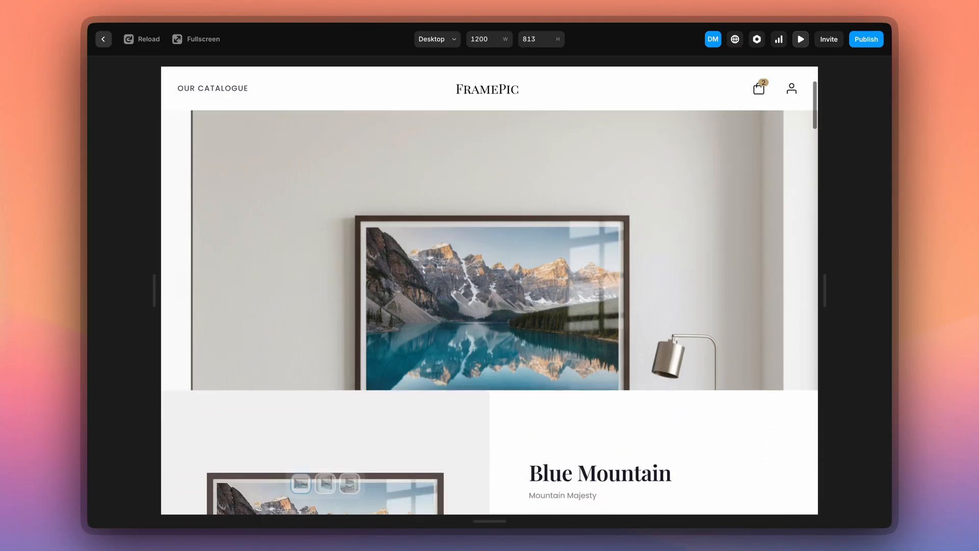
scroll(381, 329, down, 2)
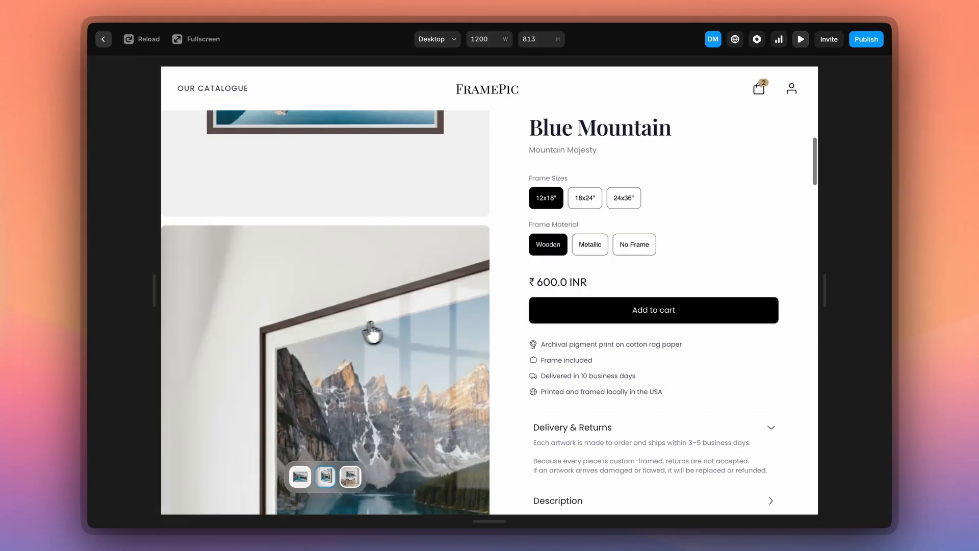
scroll(394, 360, down, 8)
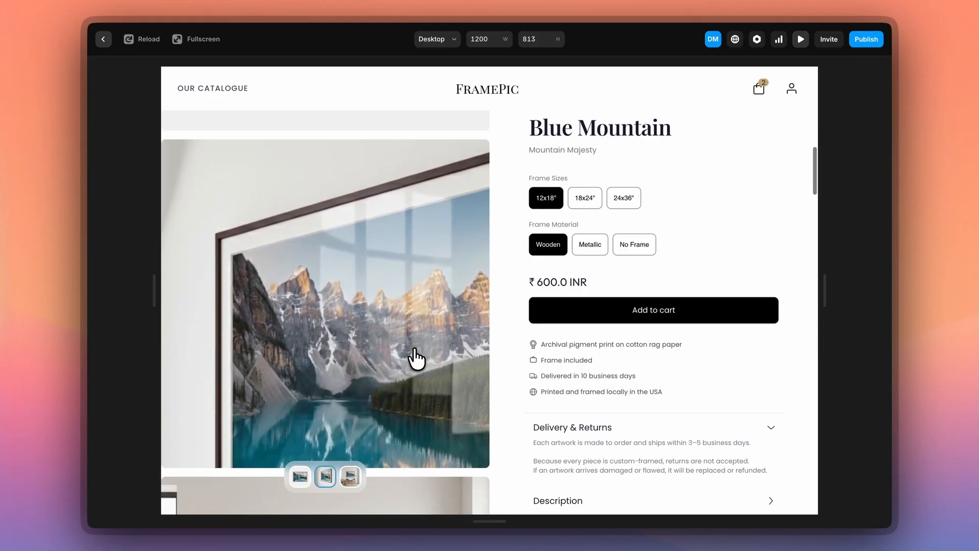
scroll(482, 400, down, 3)
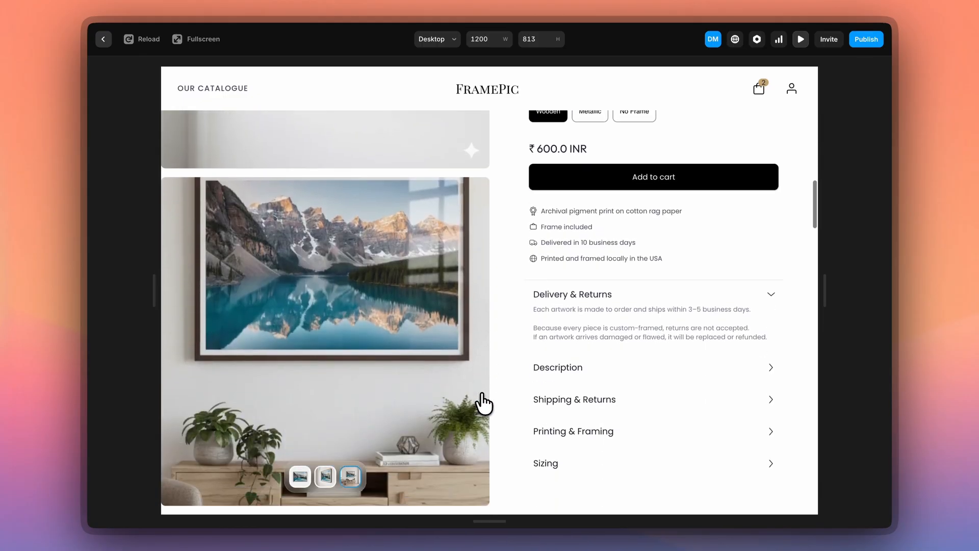
click(301, 478)
click(324, 478)
click(352, 480)
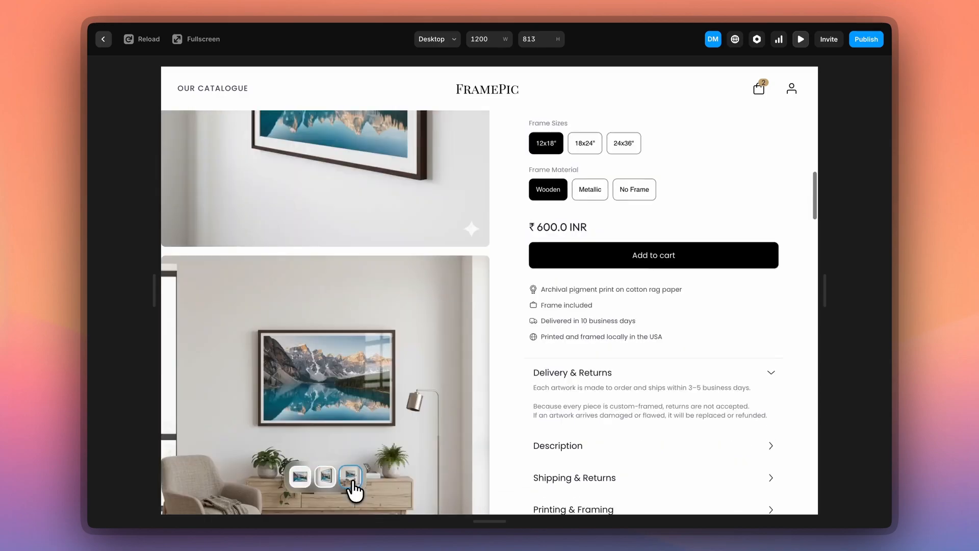
Try the 18x24" and 24x36" frame sizes and the Metallic and No Frame materials, and leave the preview
scroll(556, 249, up, 4)
click(588, 204)
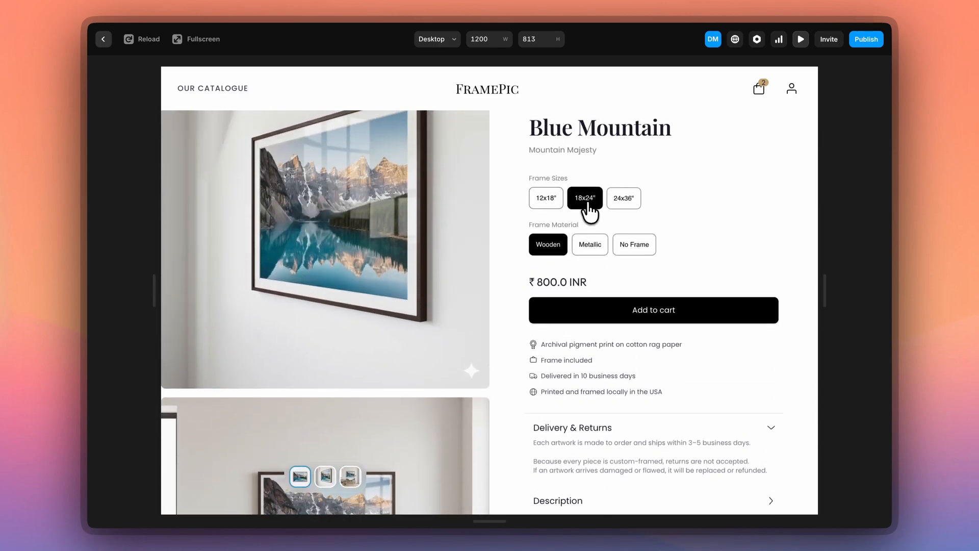
click(620, 205)
click(584, 253)
click(639, 250)
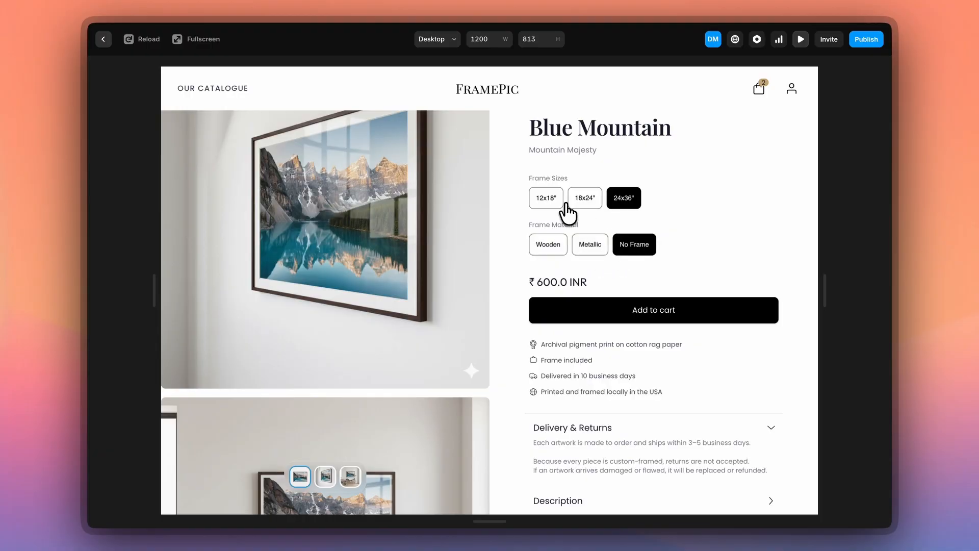
click(103, 39)
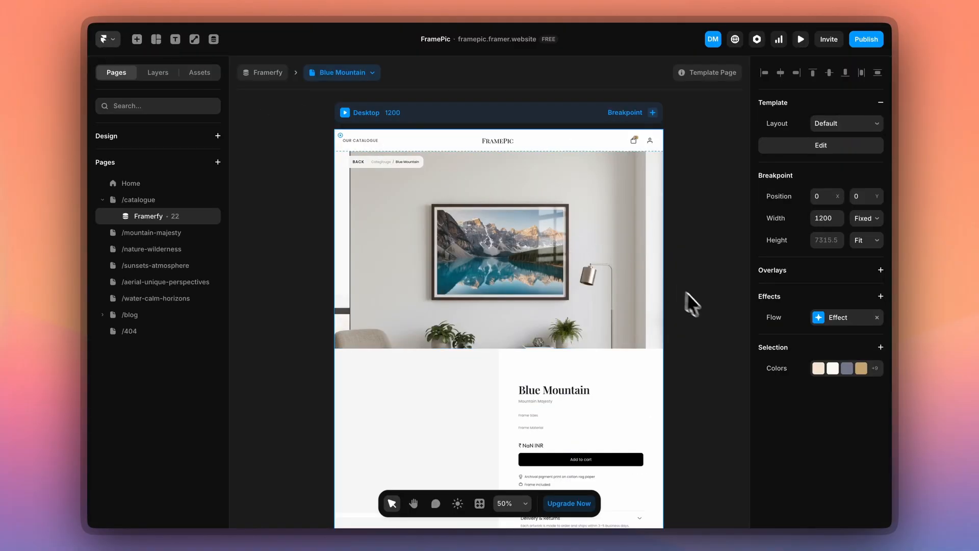
Select the TL12.jpg layer in the Preview Section and inspect which CMS variable its fill uses
scroll(466, 201, down, 1)
click(466, 201)
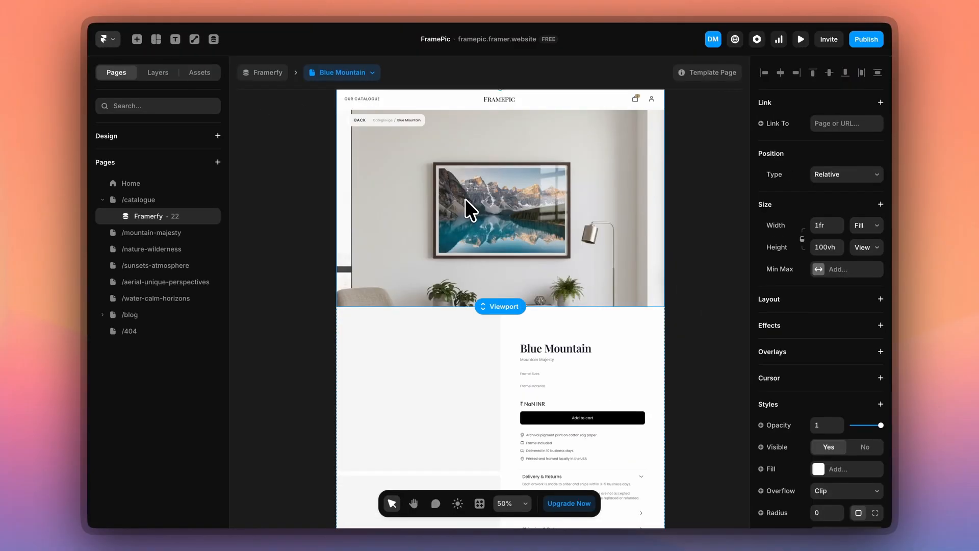
click(159, 73)
click(114, 177)
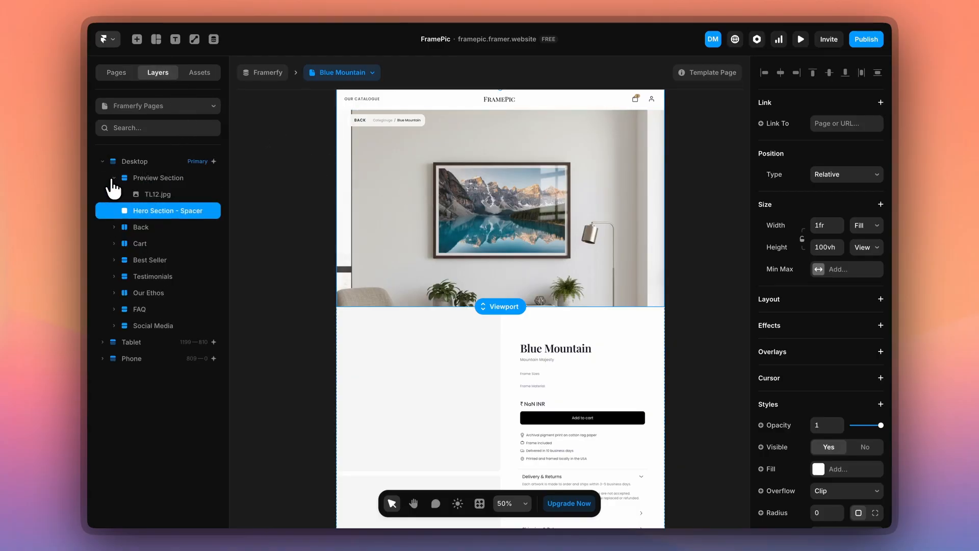
click(147, 195)
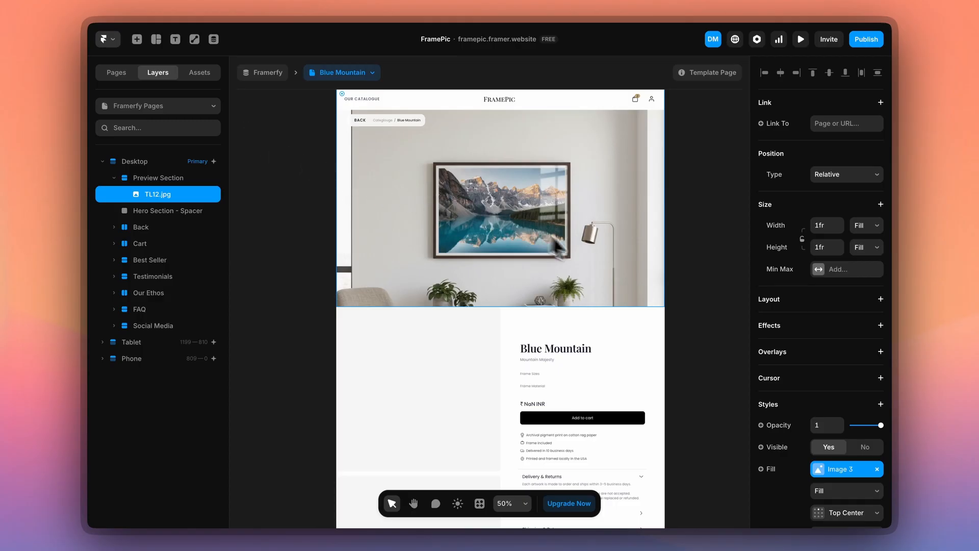
scroll(882, 334, down, 3)
click(778, 344)
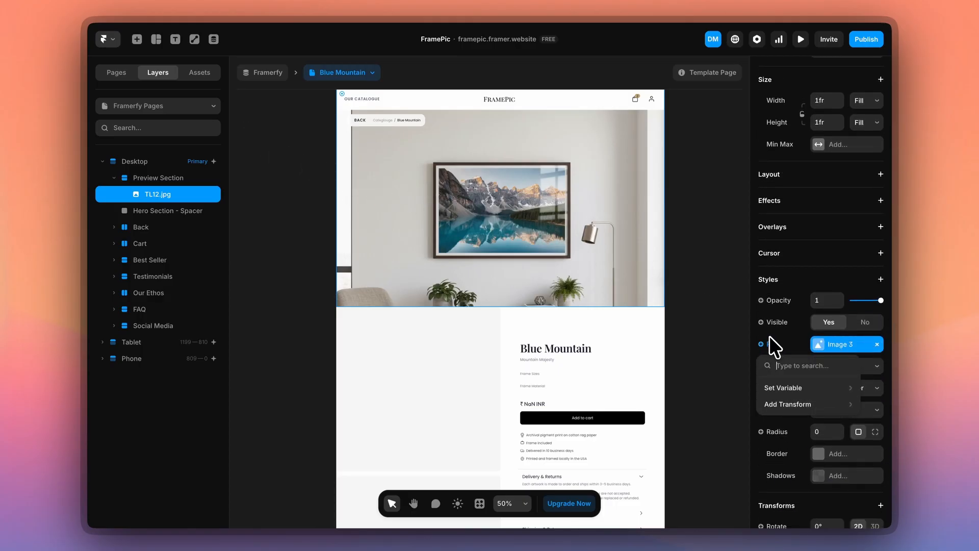
mouse_move(786, 390)
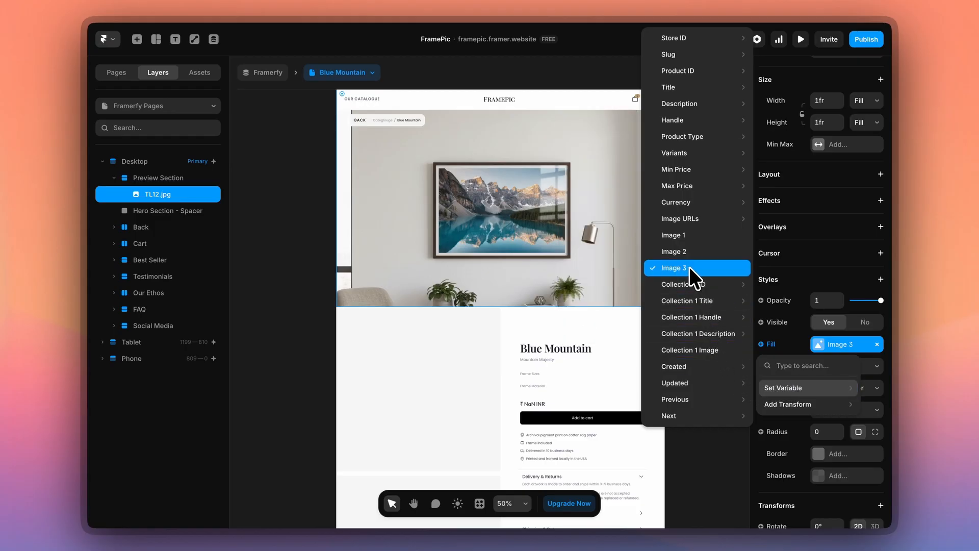
click(687, 518)
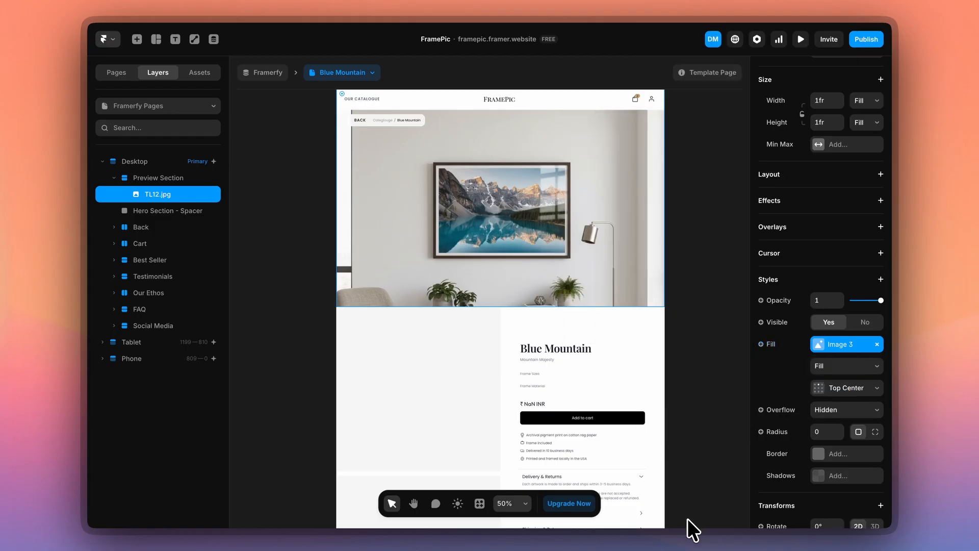
Insert a Vertical Media Carousel from Framerfy's component library beside the Desktop layout, and delete that copy
scroll(687, 519, down, 5)
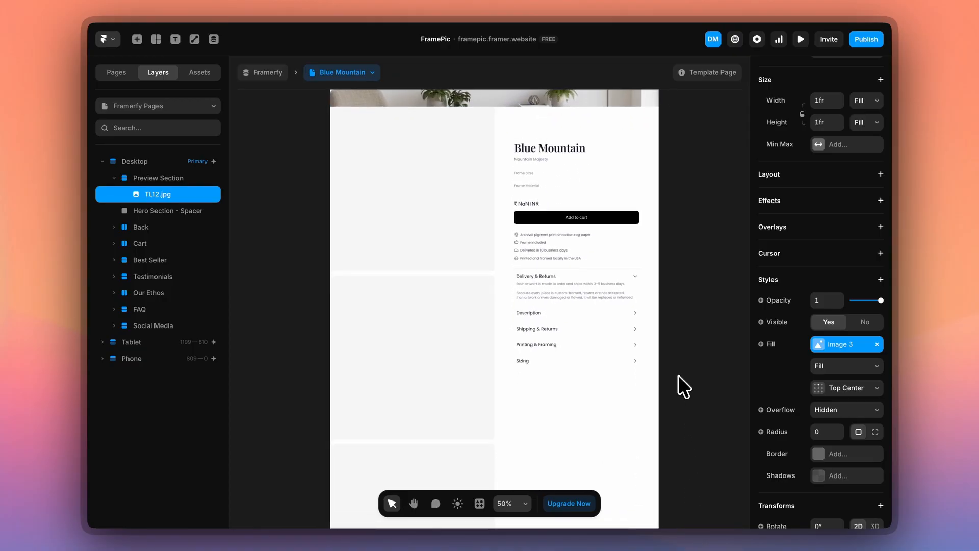
click(425, 305)
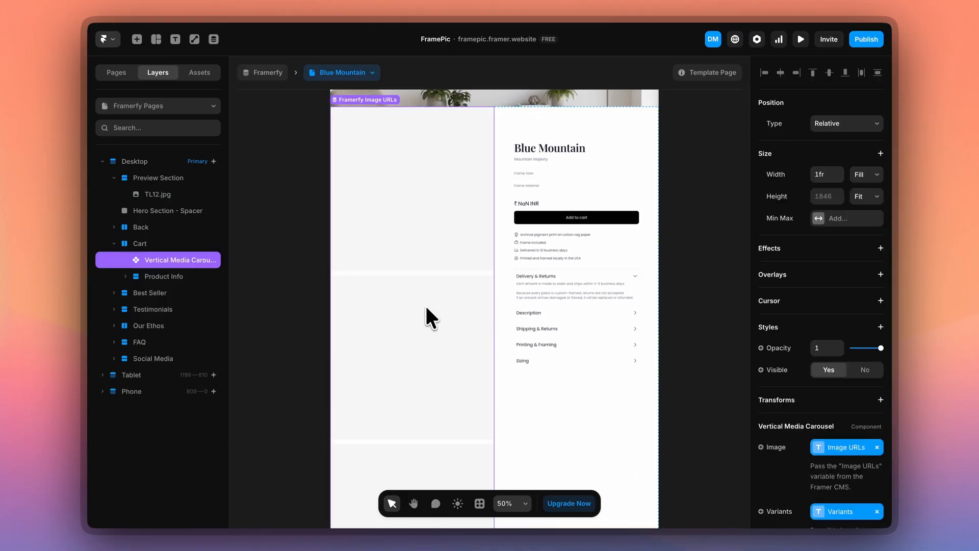
scroll(431, 317, left, 4)
click(479, 503)
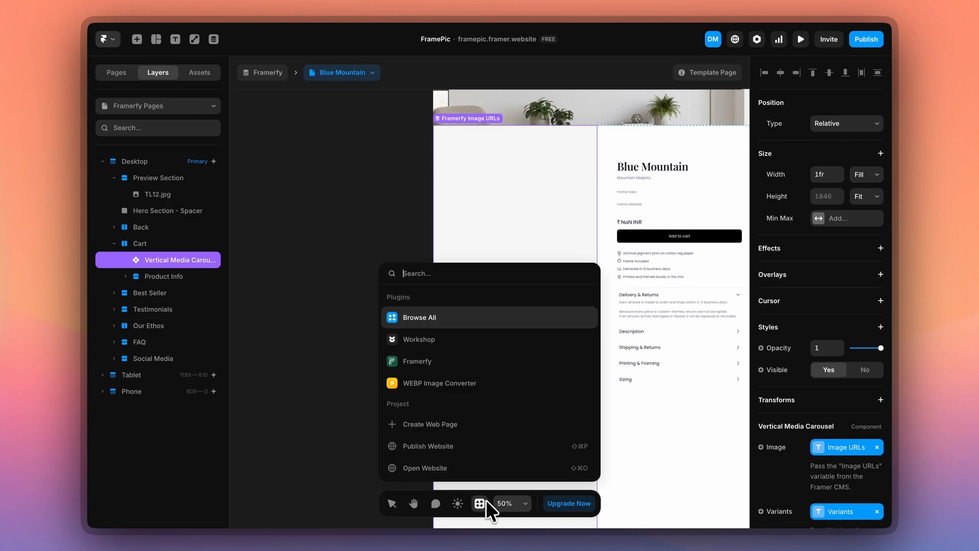
click(418, 357)
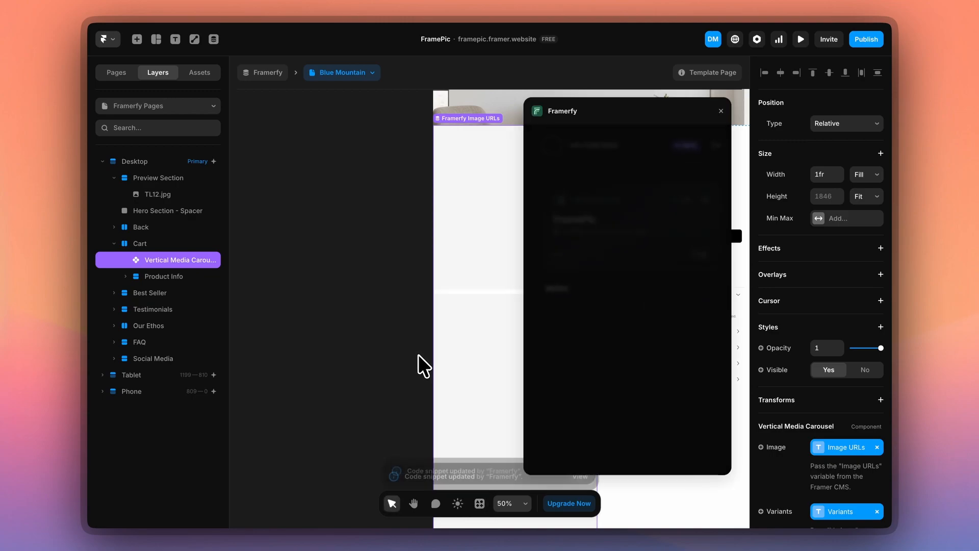
click(591, 319)
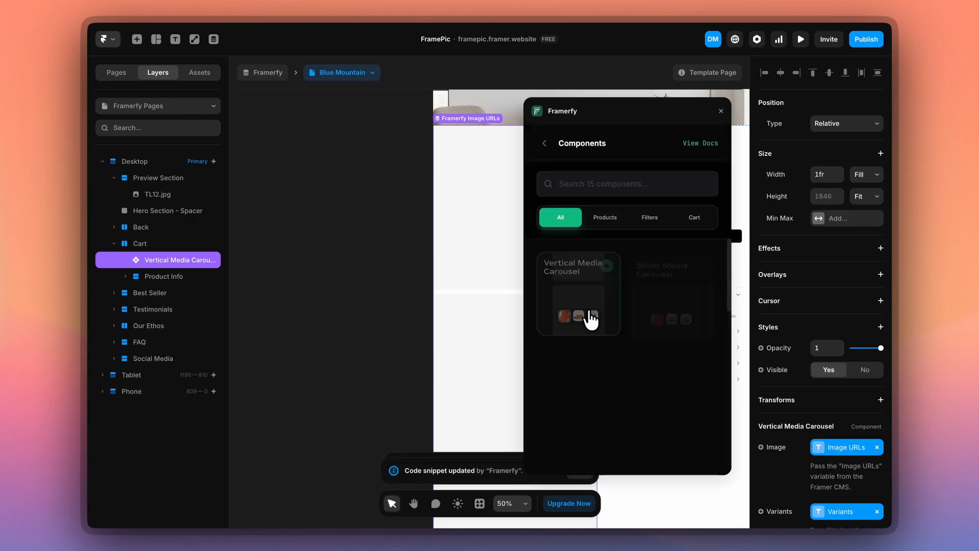
click(608, 269)
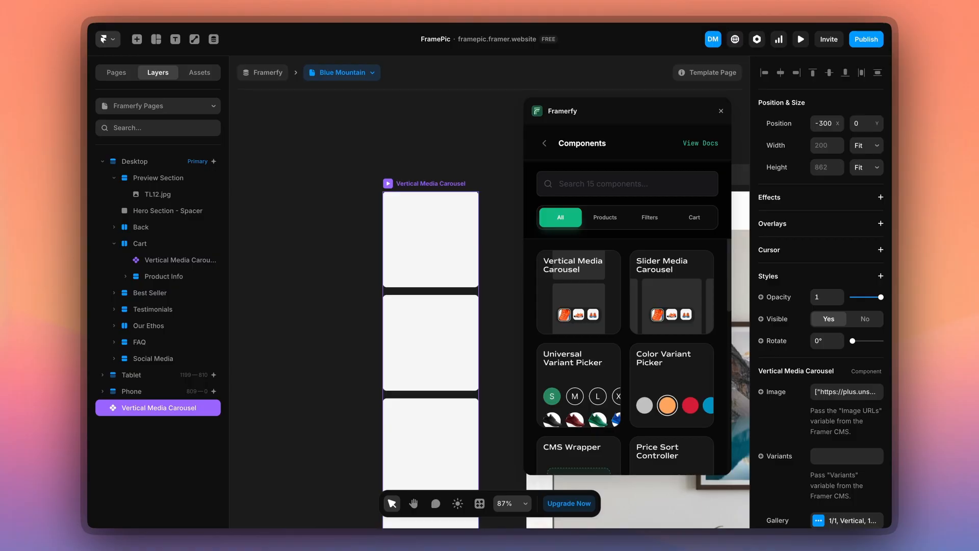
key(Delete)
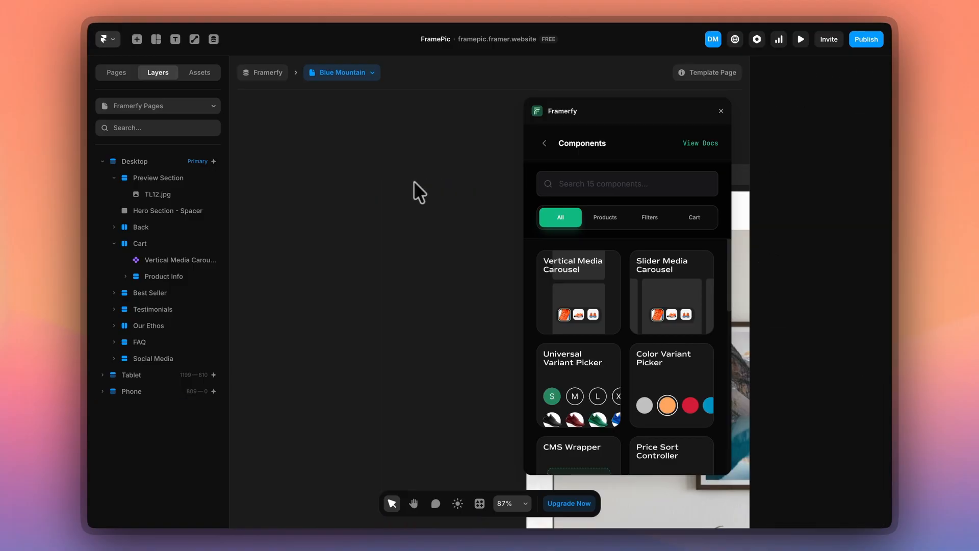
Insert a Slider Media Carousel from Framerfy's components and set its arrows position to center
click(660, 267)
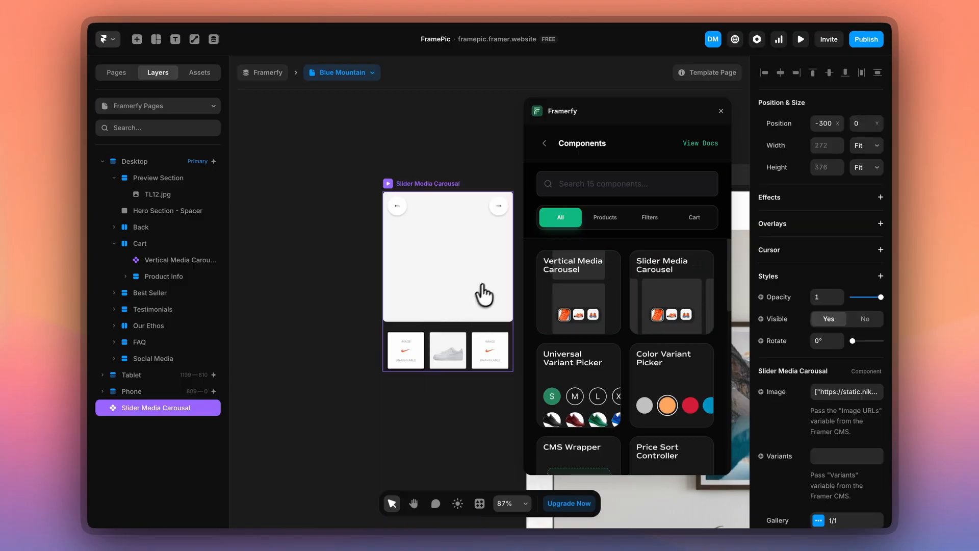
scroll(877, 398, down, 3)
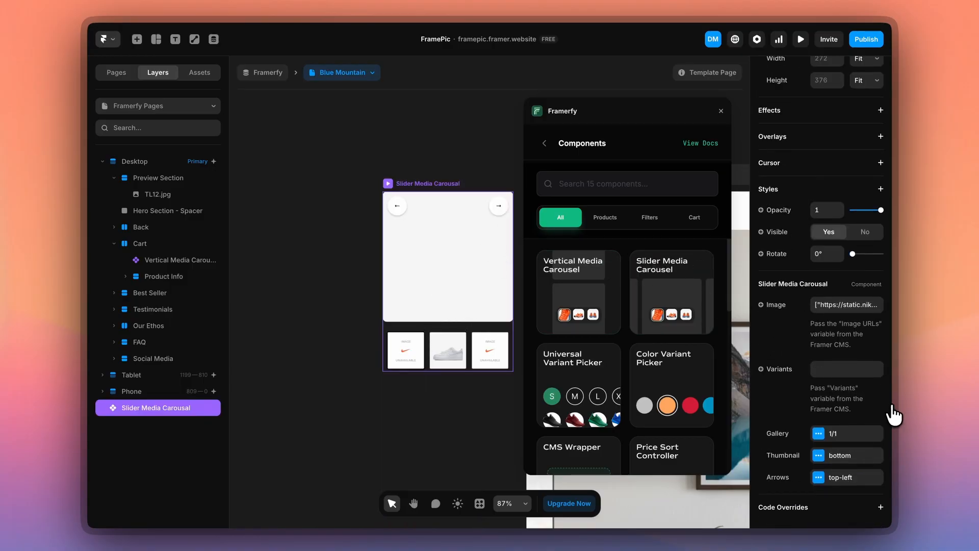
click(842, 477)
click(695, 396)
click(684, 381)
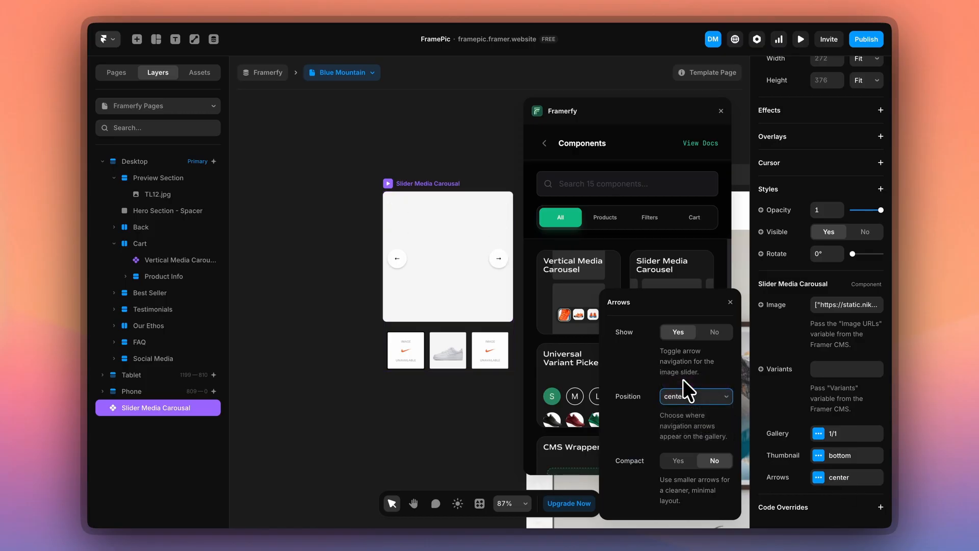
Delete the Slider Media Carousel from the canvas and close the Framerfy plugin
click(361, 366)
click(415, 184)
key(Delete)
click(721, 110)
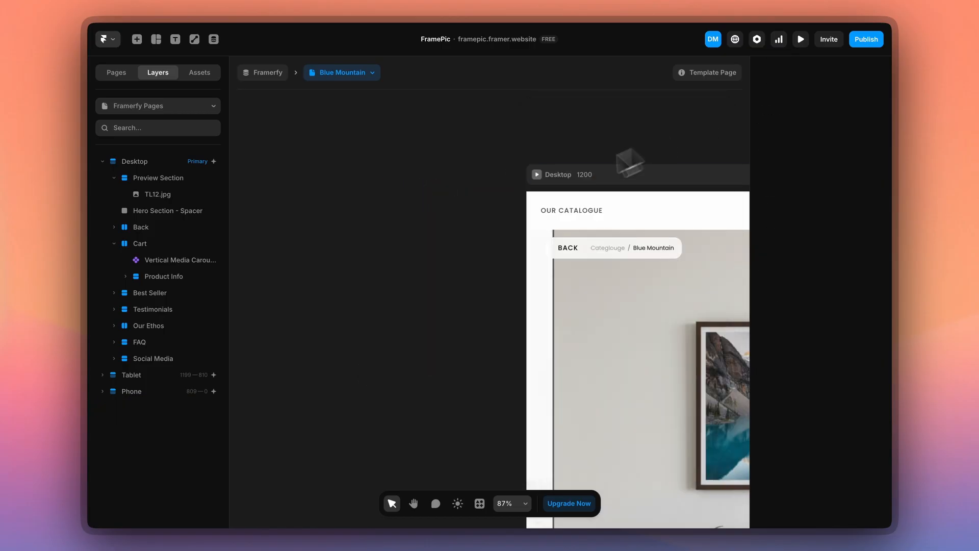
Select the Vertical Media Carousel in the Cart section and inspect the CMS variable assigned to its Image property
scroll(504, 205, down, 10)
scroll(403, 241, down, 4)
click(403, 240)
scroll(403, 241, down, 2)
scroll(892, 379, down, 2)
scroll(891, 381, down, 1)
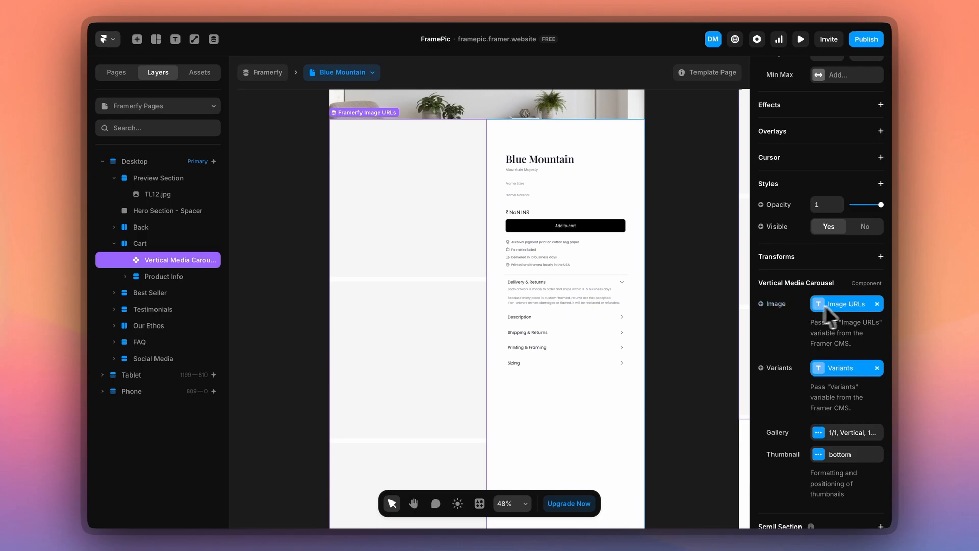
click(780, 304)
mouse_move(785, 359)
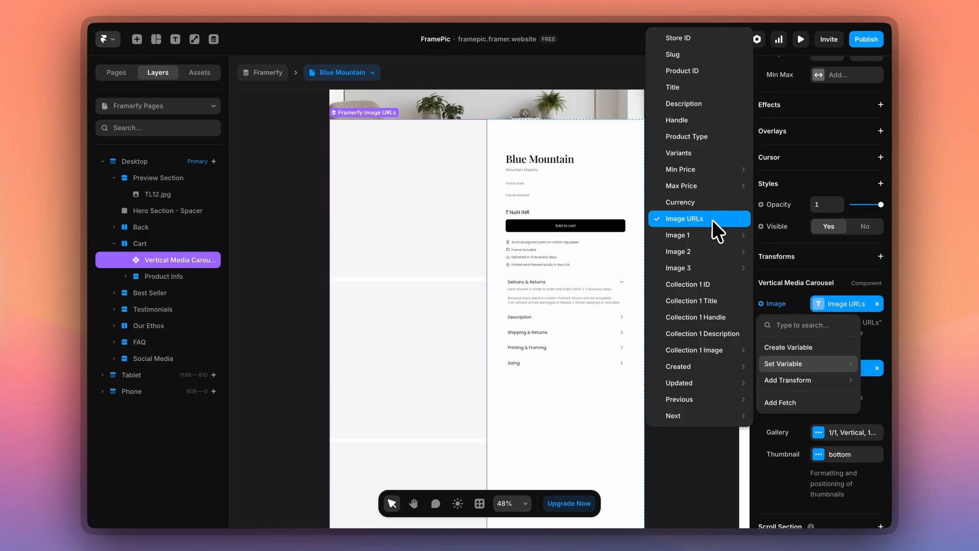
click(887, 345)
Inspect the CMS variable assigned to the Vertical Media Carousel's Variants property
scroll(886, 345, down, 2)
click(797, 324)
mouse_move(789, 383)
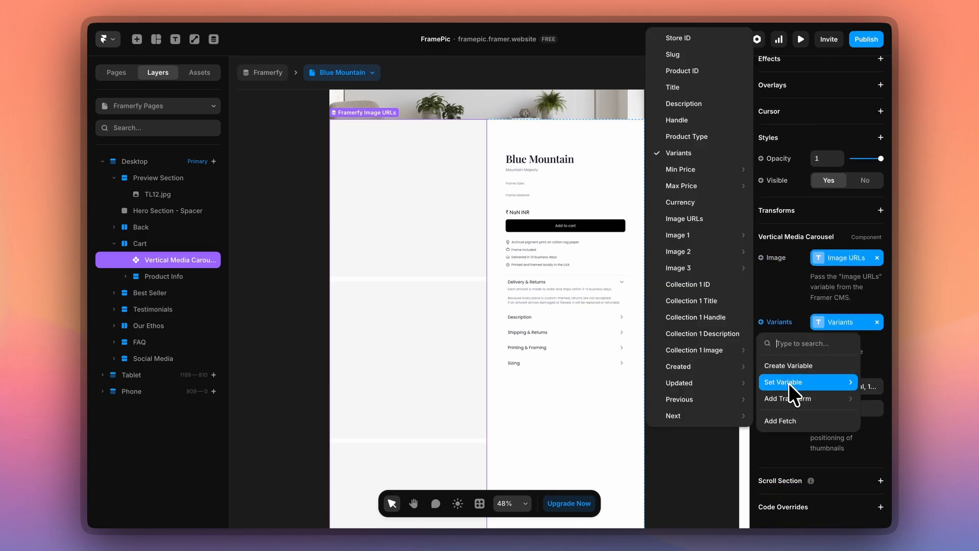
key(Escape)
Review the Vertical Media Carousel's Gallery and Thumbnail settings, and deselect the carousel
click(851, 390)
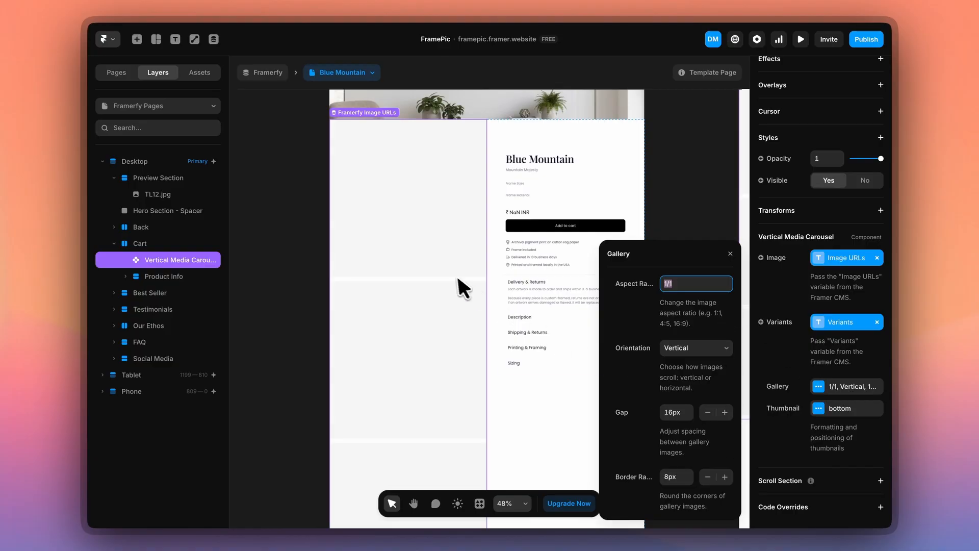
click(846, 409)
click(708, 317)
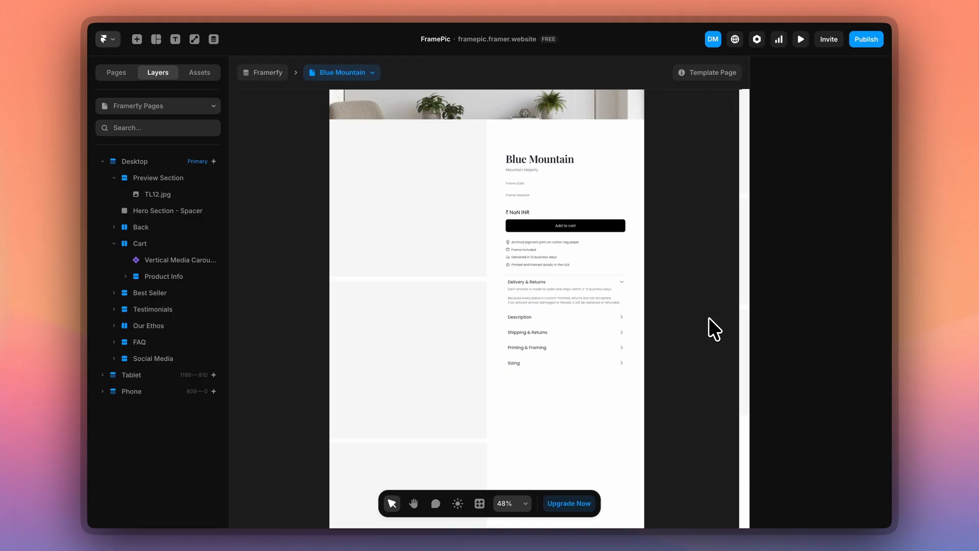
scroll(558, 176, up, 8)
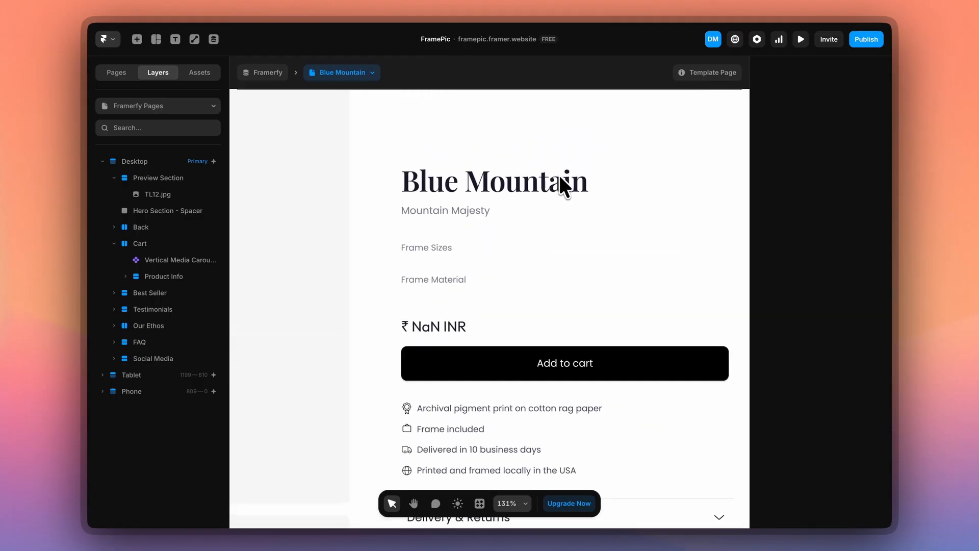
Select the Universal Variant Picker under Frame Sizes and inspect its Variants variable and Variant name property
click(376, 276)
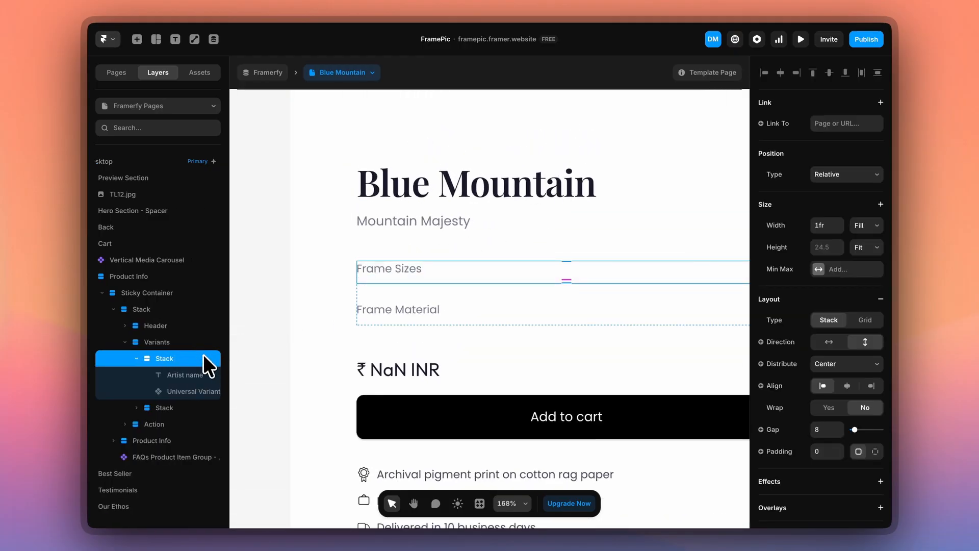
click(182, 391)
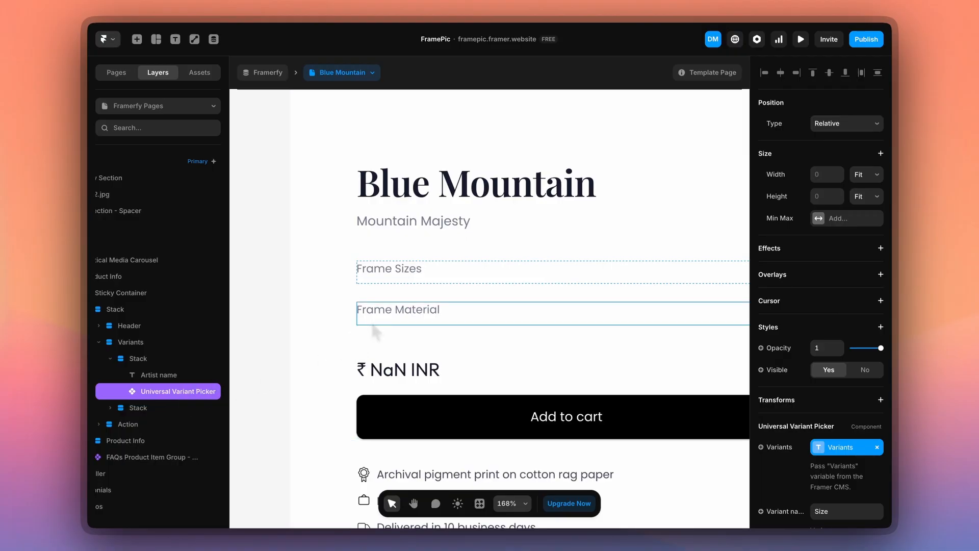
scroll(868, 280, down, 1)
scroll(868, 280, down, 3)
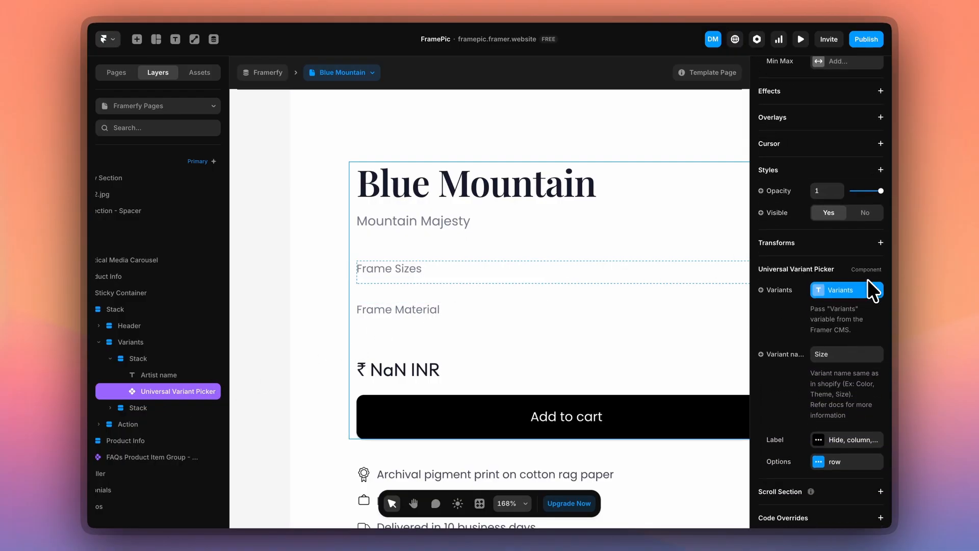
click(779, 289)
scroll(807, 262, down, 1)
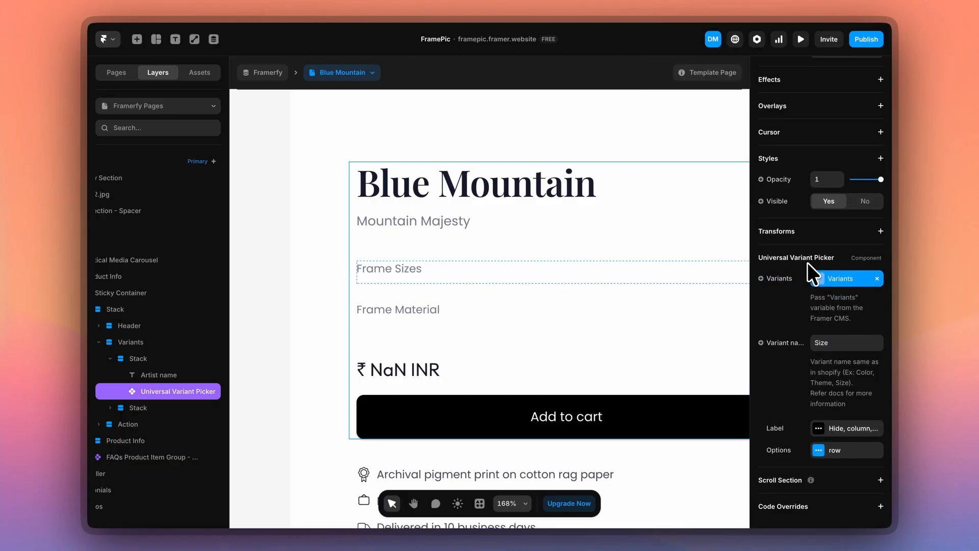
drag(750, 366, 676, 366)
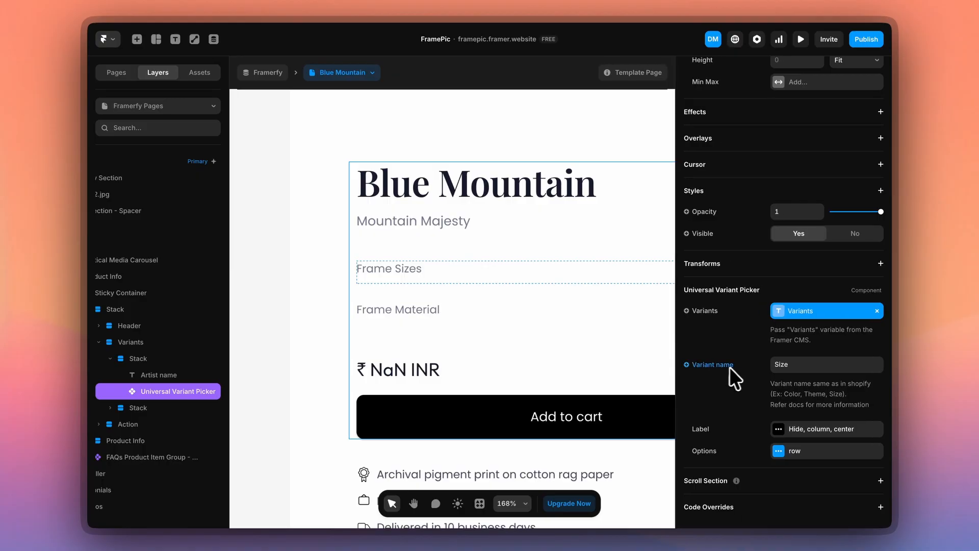
Compare the picker's Variant name with the product's variant option names in the Shopify admin, and return to the Framer project
click(783, 364)
click(153, 321)
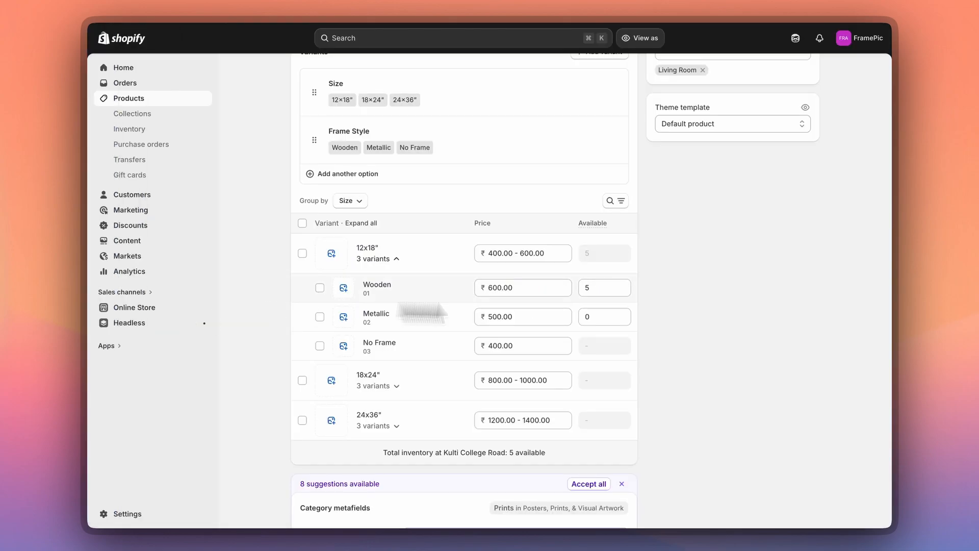
scroll(772, 322, up, 5)
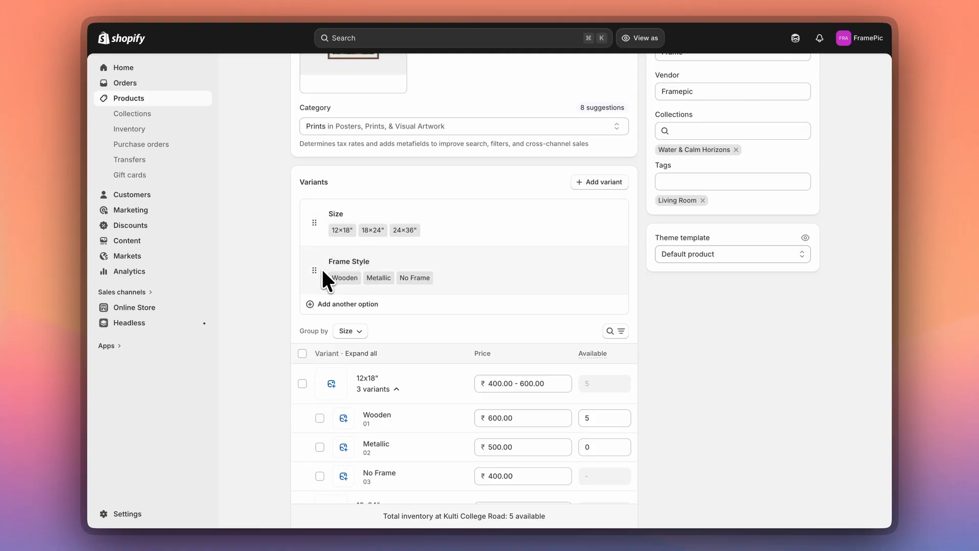
mouse_move(91, 385)
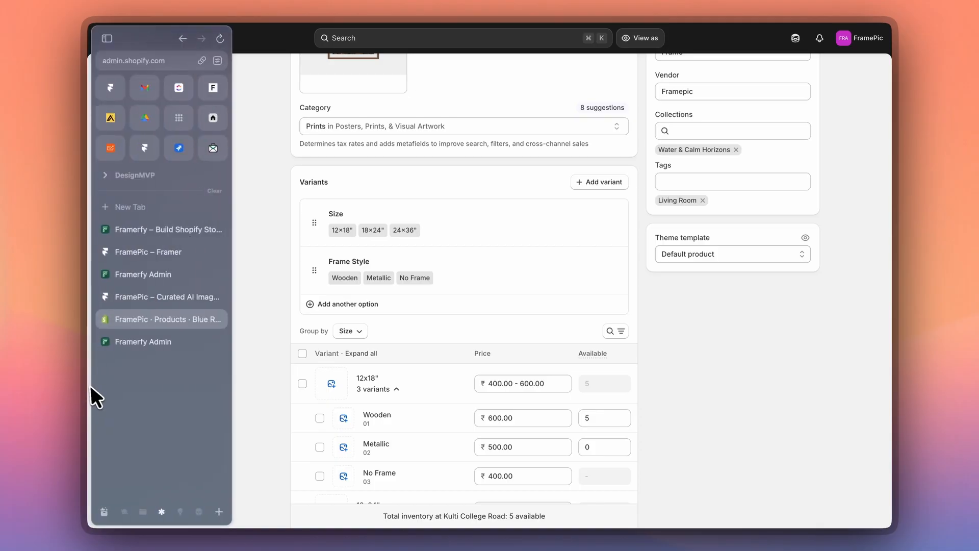
click(147, 247)
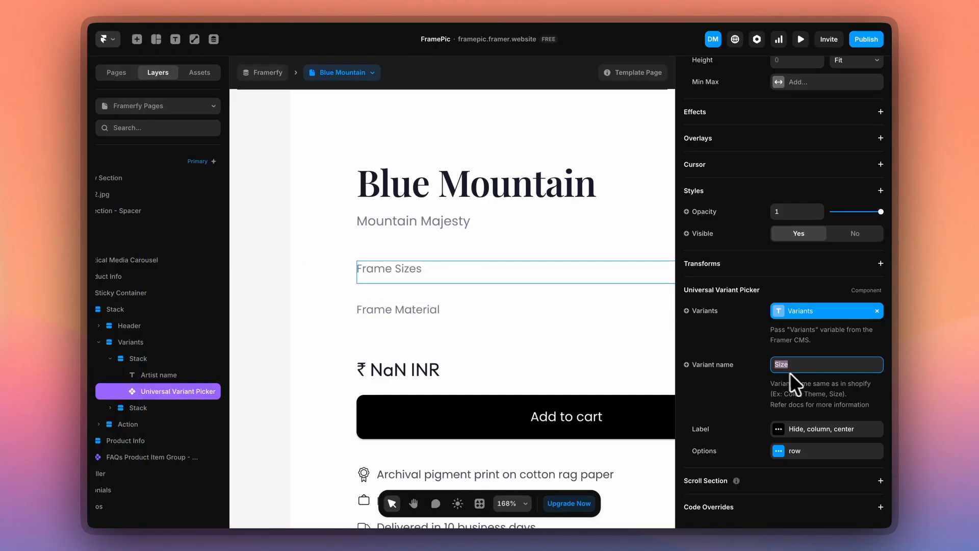
Review the Label and Options settings of the Frame Sizes variant picker
click(798, 429)
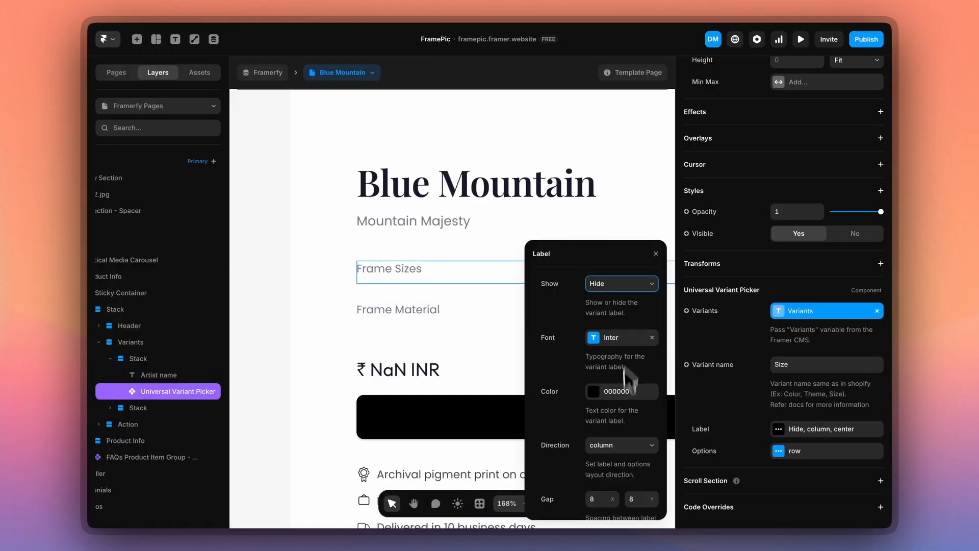
scroll(620, 432, down, 1)
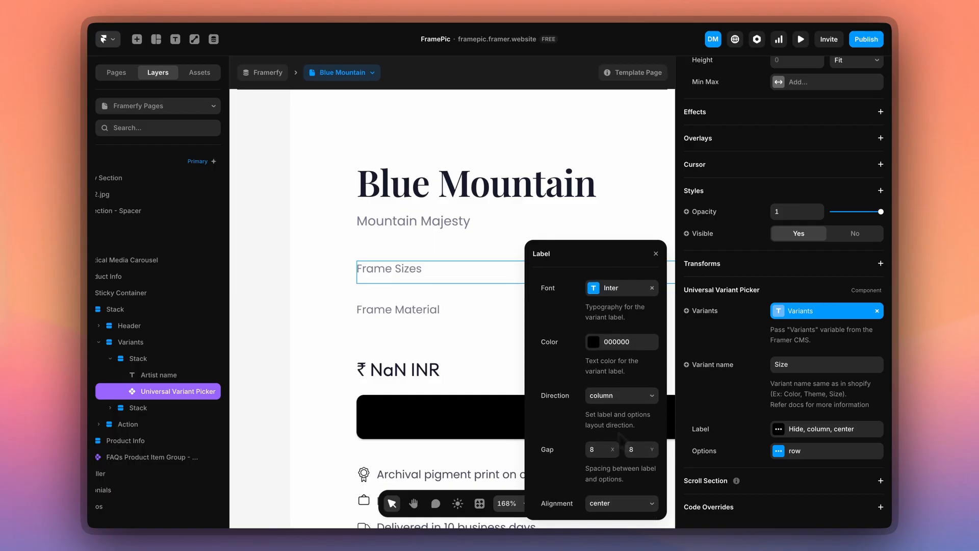
click(807, 452)
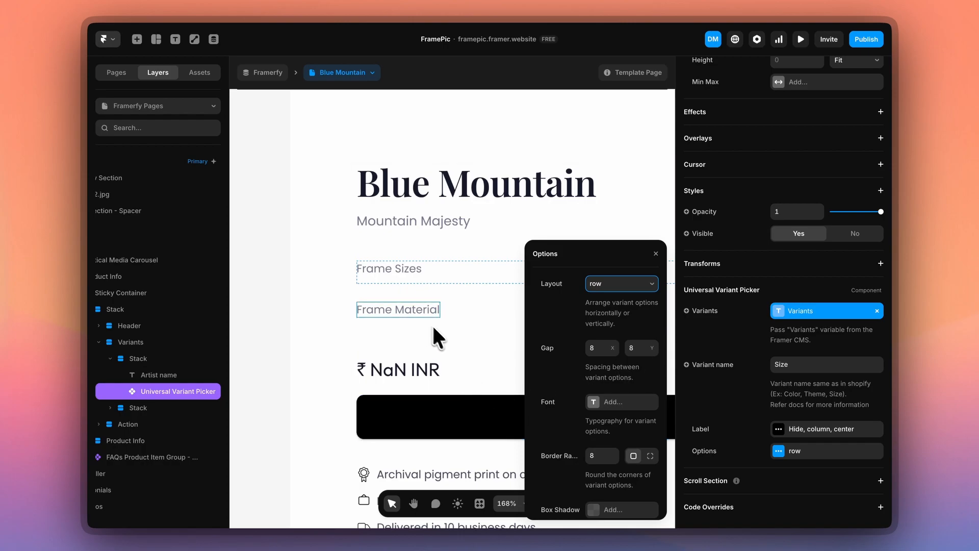
Select the Universal Variant Picker under Frame Material and inspect its Variants variable and Variant name property
click(443, 337)
click(408, 325)
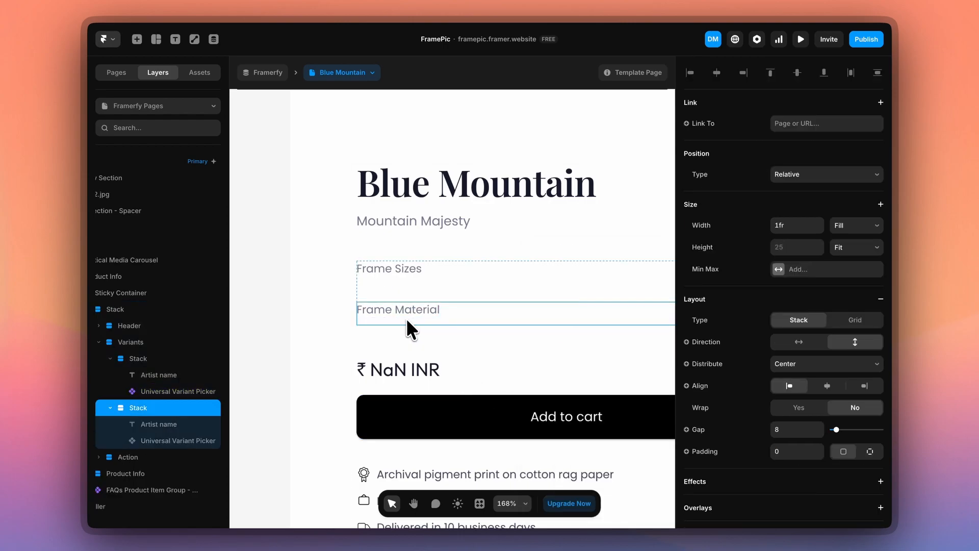
click(172, 442)
scroll(849, 438, down, 3)
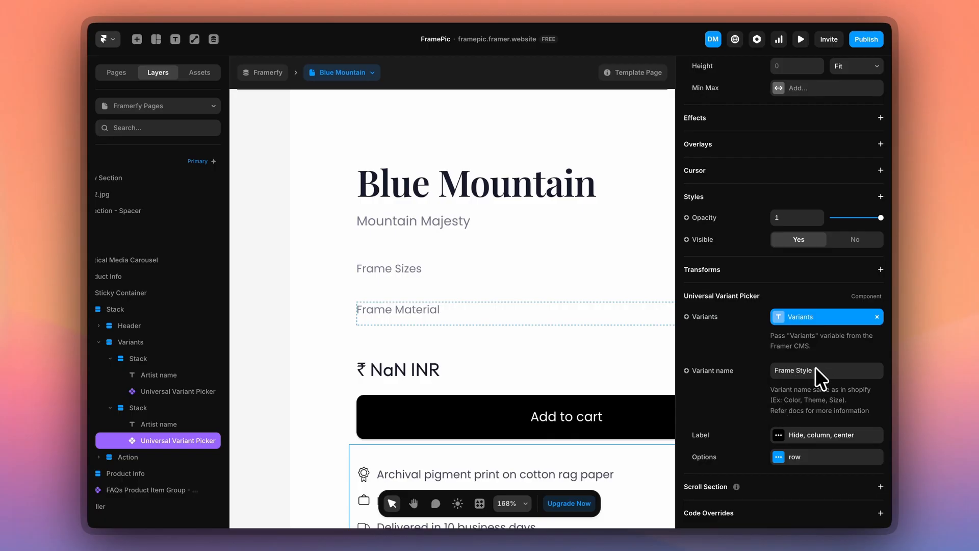
Select the Dynamic Product Price component and inspect its Product ID, Variants, Price Type, Format and Styles properties
scroll(589, 367, down, 2)
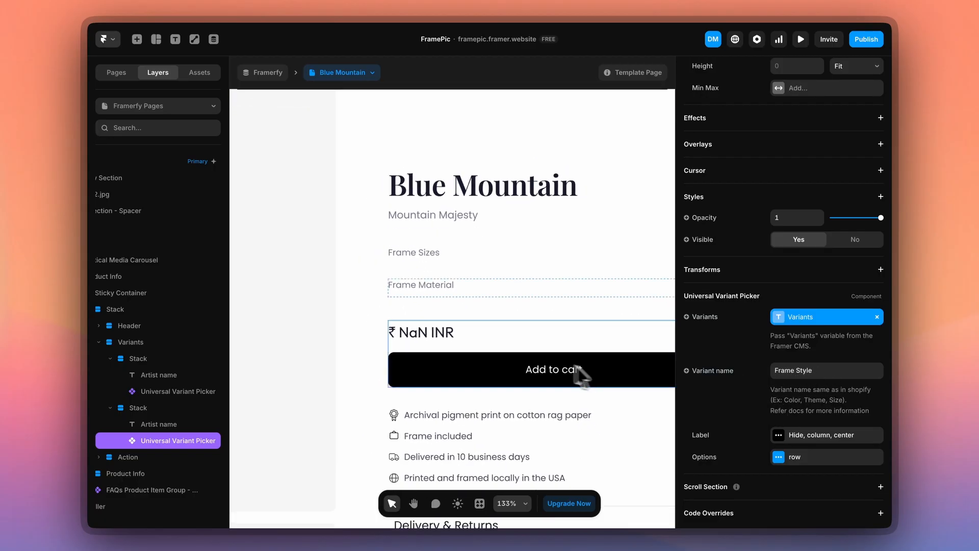
click(436, 332)
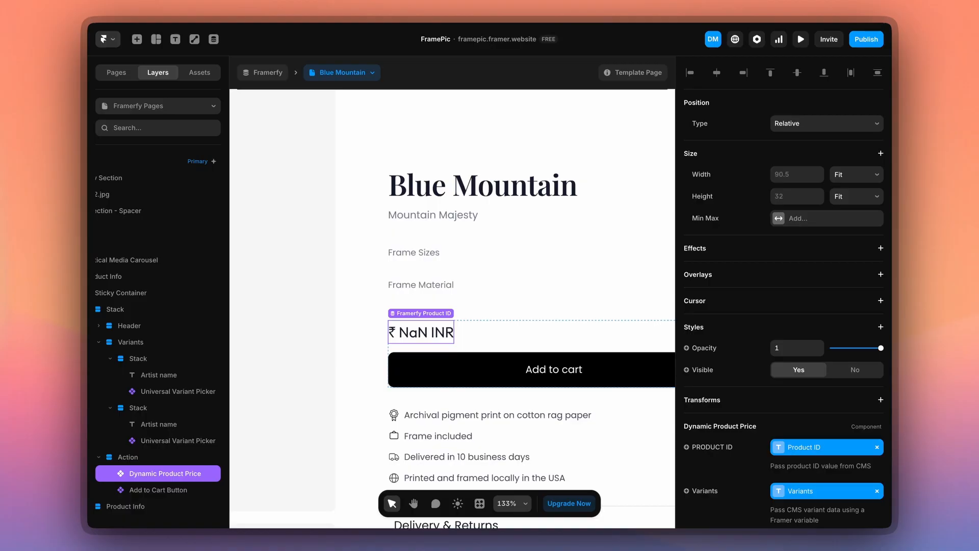
scroll(726, 353, down, 4)
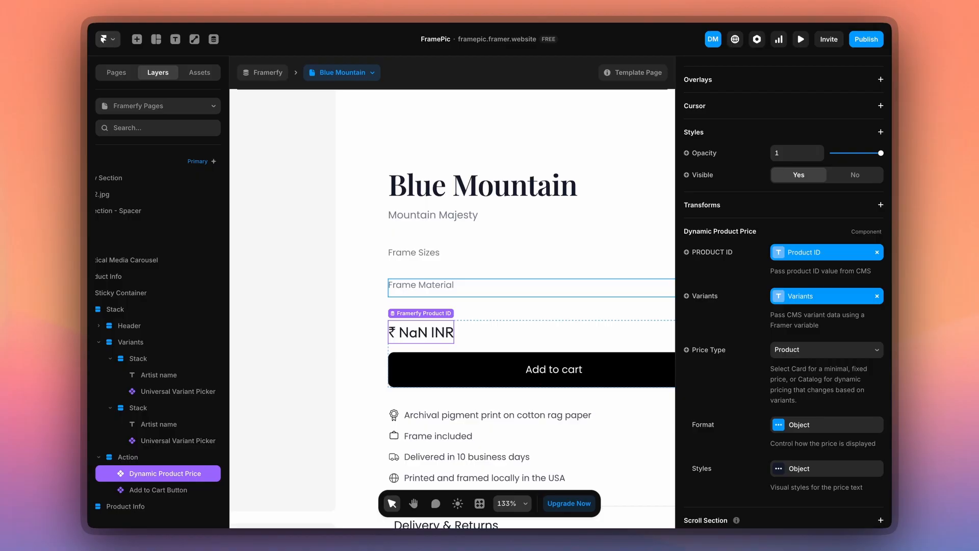
Preview the product page with the 18x24" size and Wooden frame material, check the price, and return to the editor
click(801, 39)
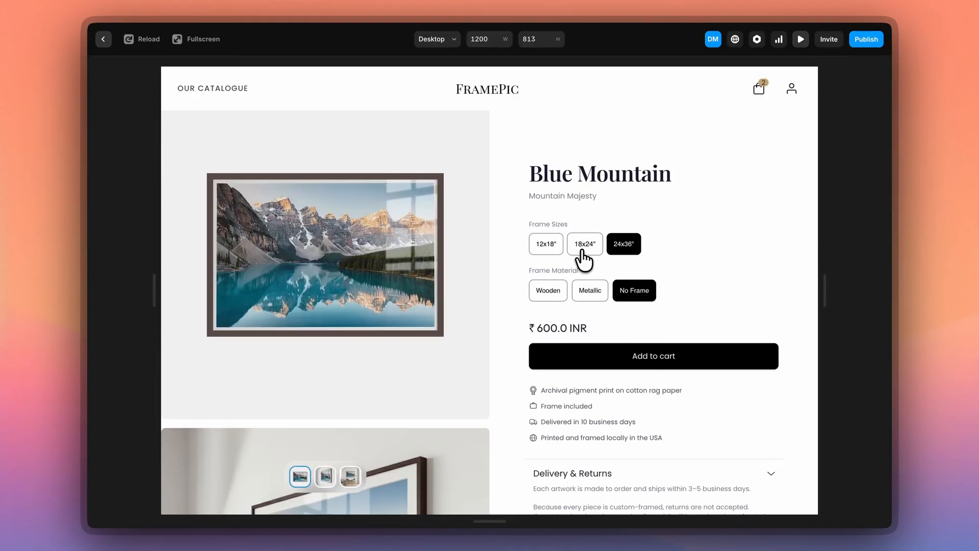
click(584, 250)
click(556, 295)
drag(537, 328, 557, 329)
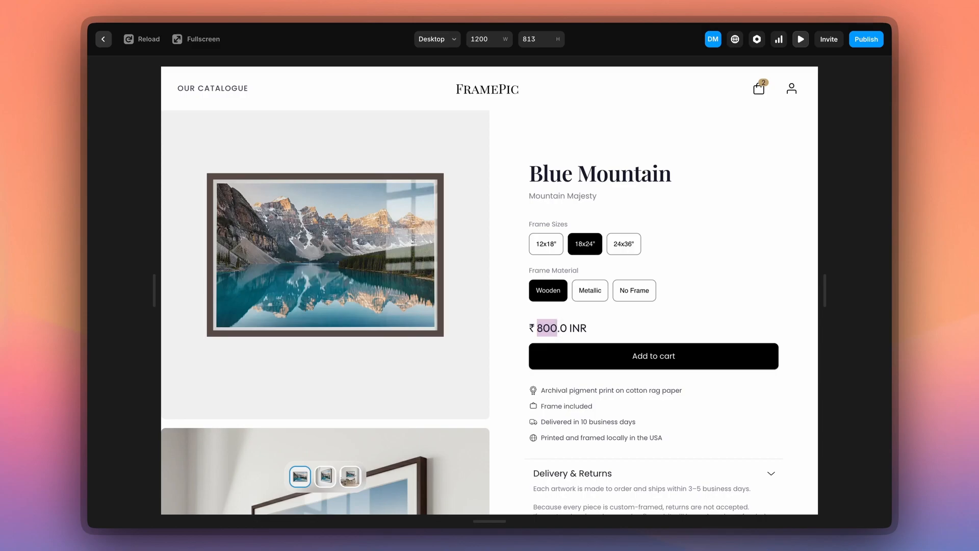
click(103, 39)
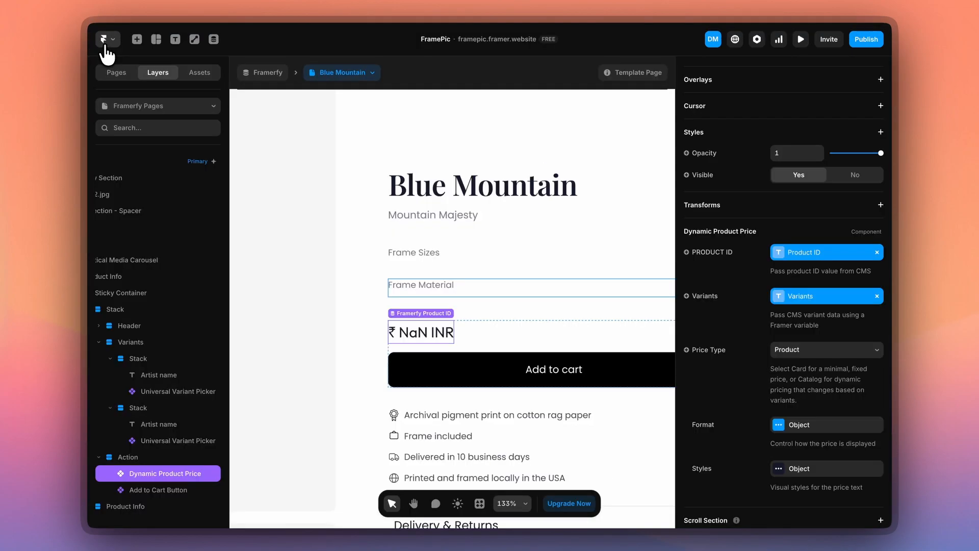
Set the Dynamic Product Price's Price Type to Card and preview the price with different frame sizes and materials
click(799, 349)
click(794, 335)
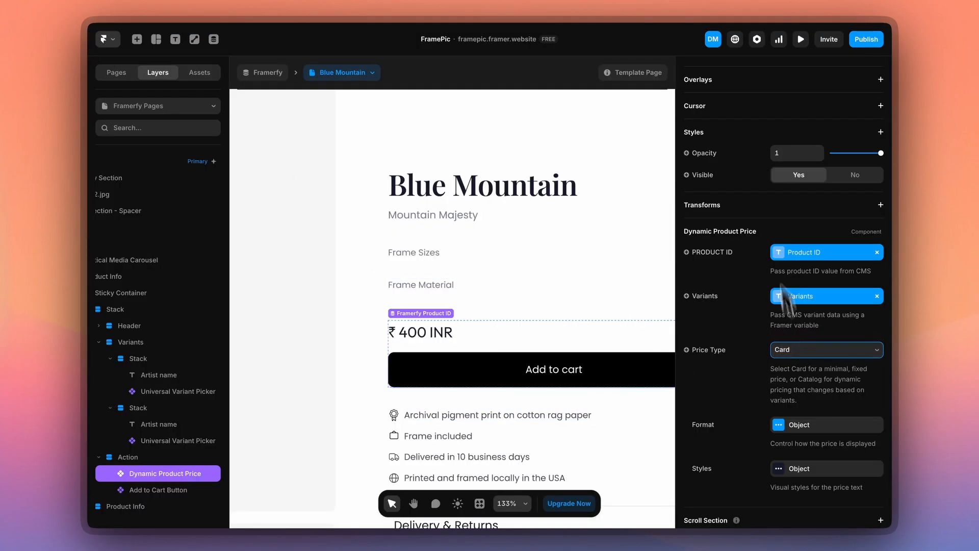
click(801, 39)
scroll(603, 332, down, 5)
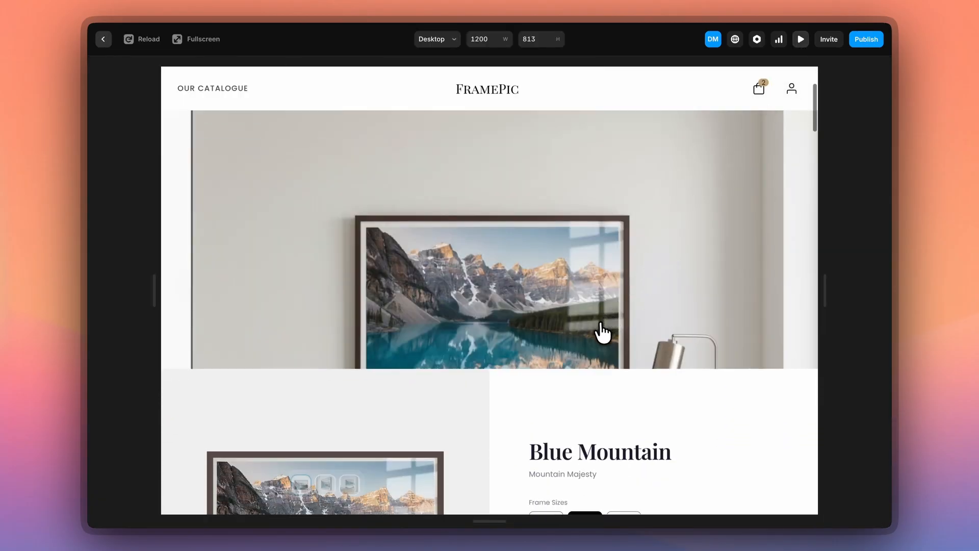
click(592, 334)
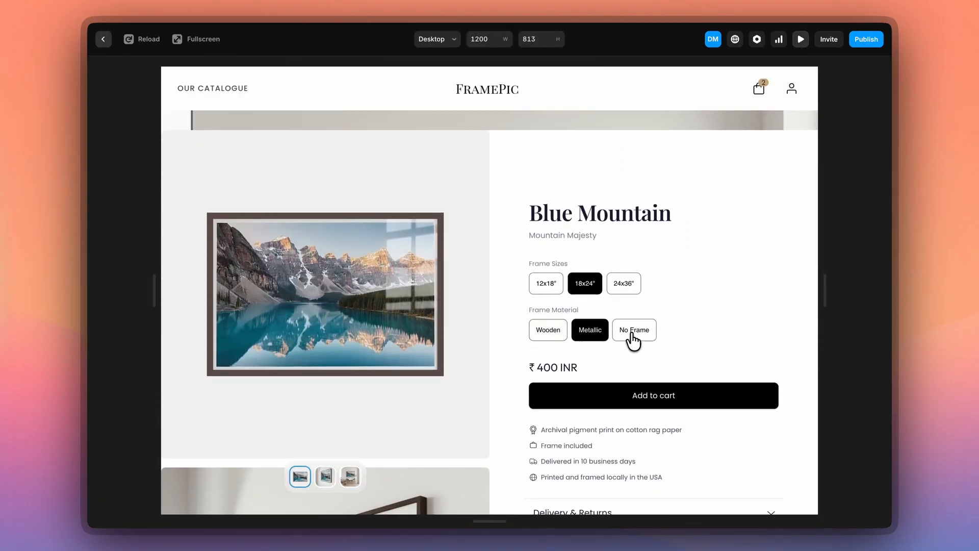
click(633, 333)
click(627, 287)
click(547, 282)
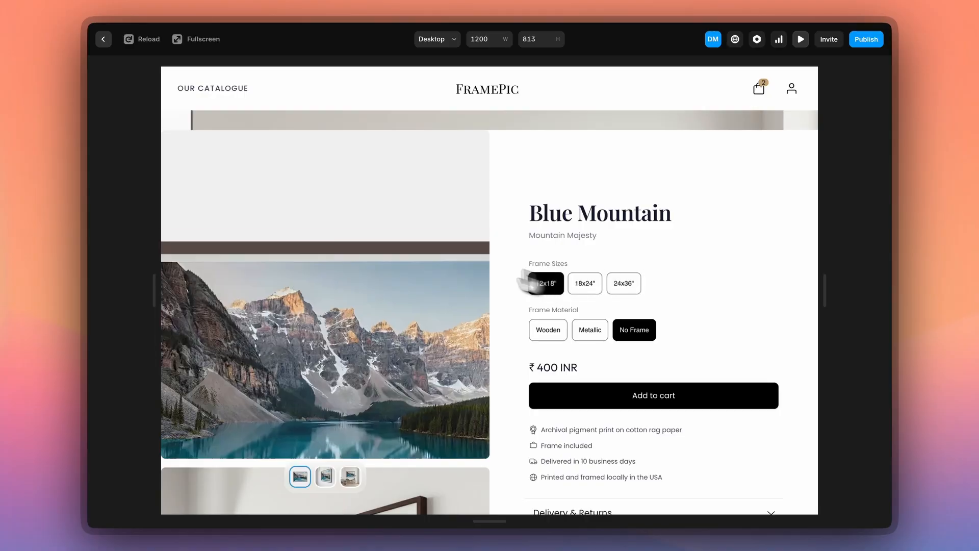
click(105, 40)
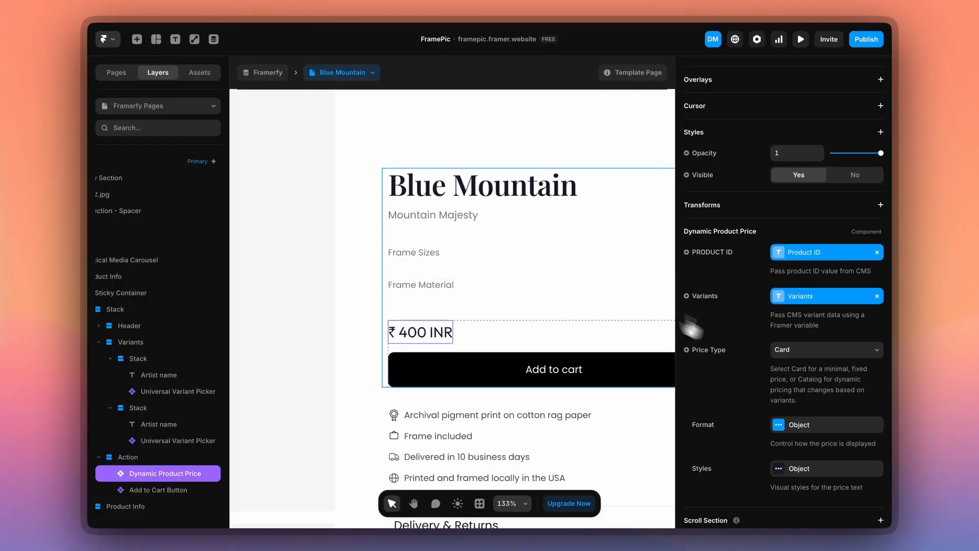
Set the Dynamic Product Price's Price Type back to Product
click(793, 351)
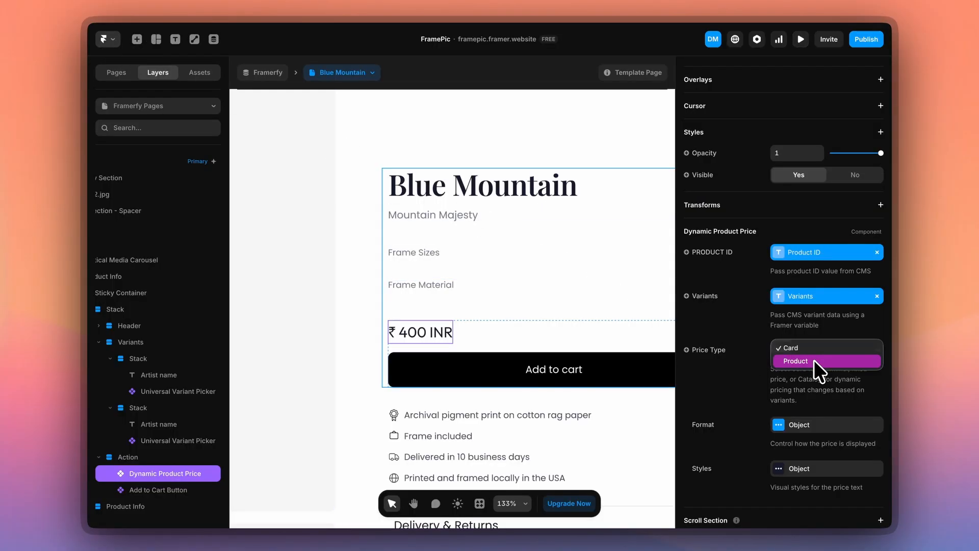
click(812, 360)
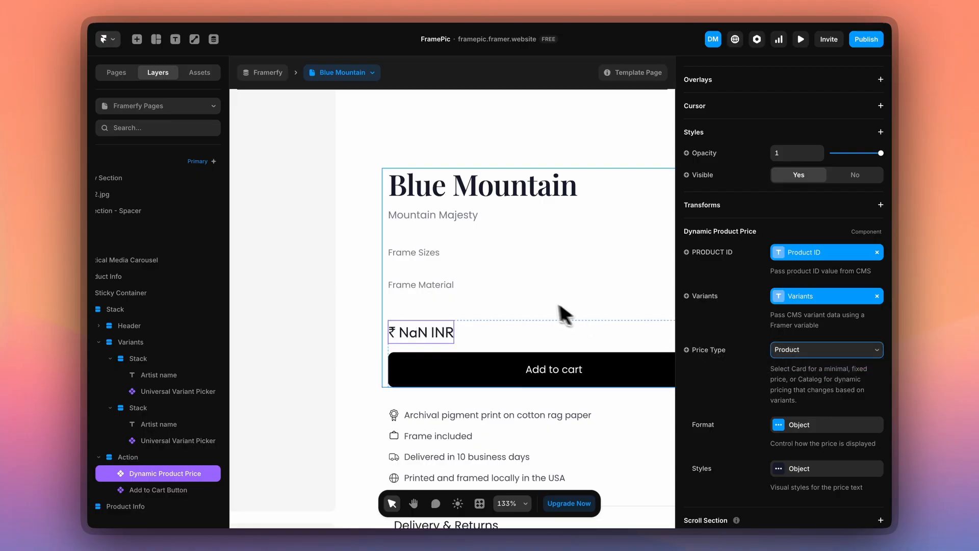
Select the Add to Cart Button and inspect its CMS variable assignments, Texts, Styles and Toast Layout properties
scroll(539, 297, down, 3)
scroll(539, 297, down, 3)
scroll(540, 298, up, 2)
click(505, 306)
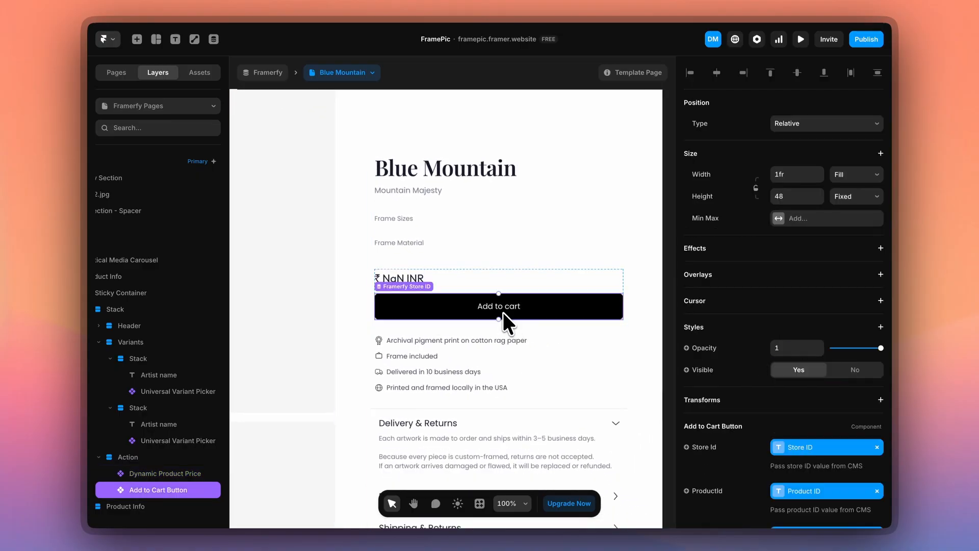
scroll(729, 429, down, 5)
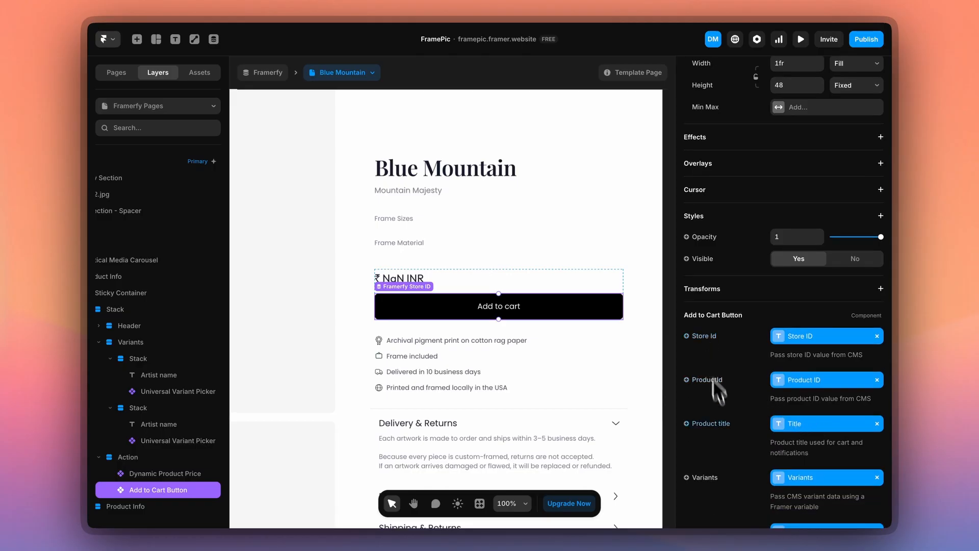
scroll(724, 433, down, 2)
scroll(721, 379, down, 3)
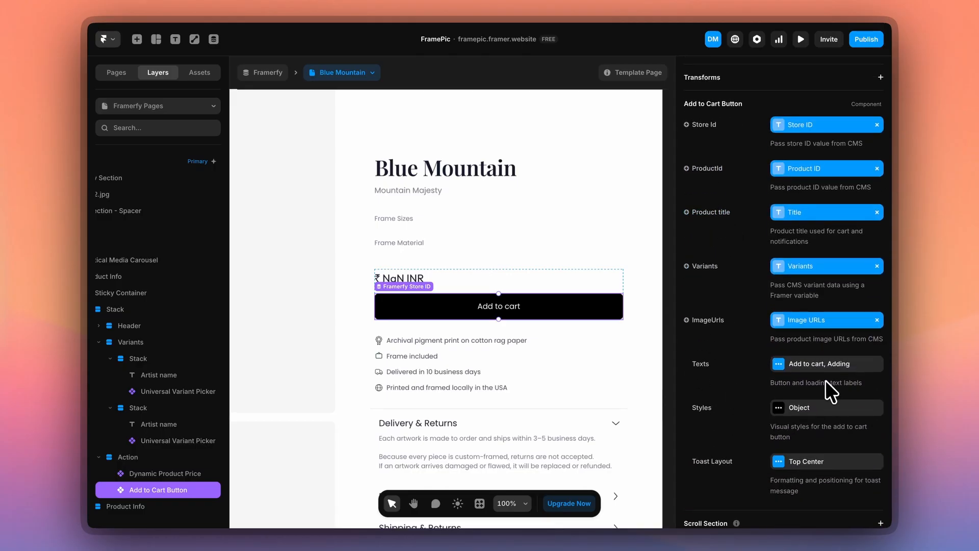
Preview the product page, add the 12x18" No Frame variant to the cart, and check the cart before returning to the editor
scroll(638, 353, down, 3)
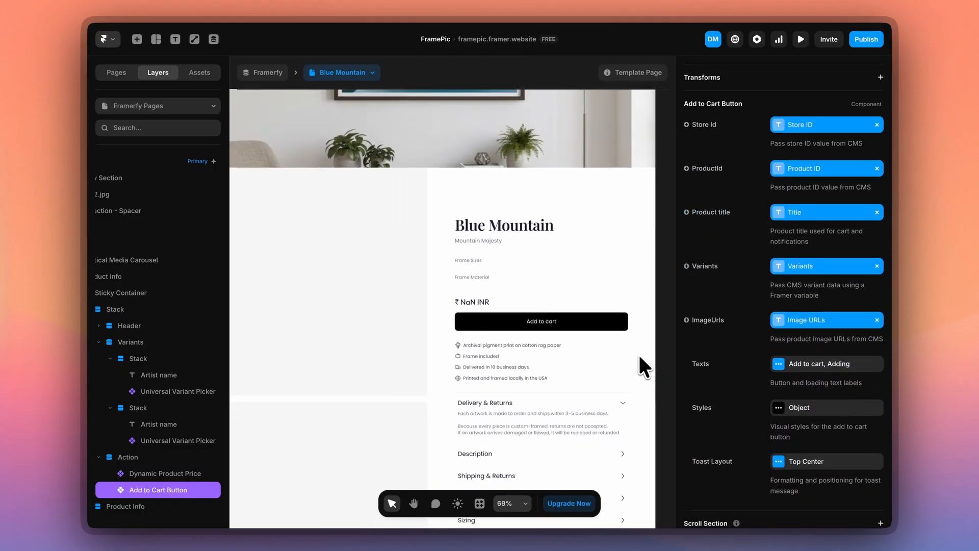
scroll(638, 353, down, 2)
click(801, 39)
scroll(619, 267, down, 5)
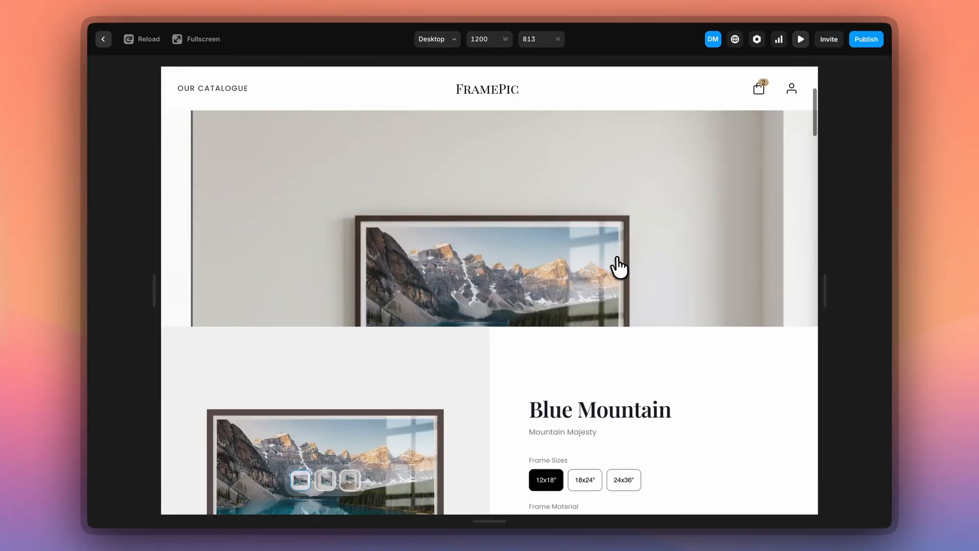
click(625, 366)
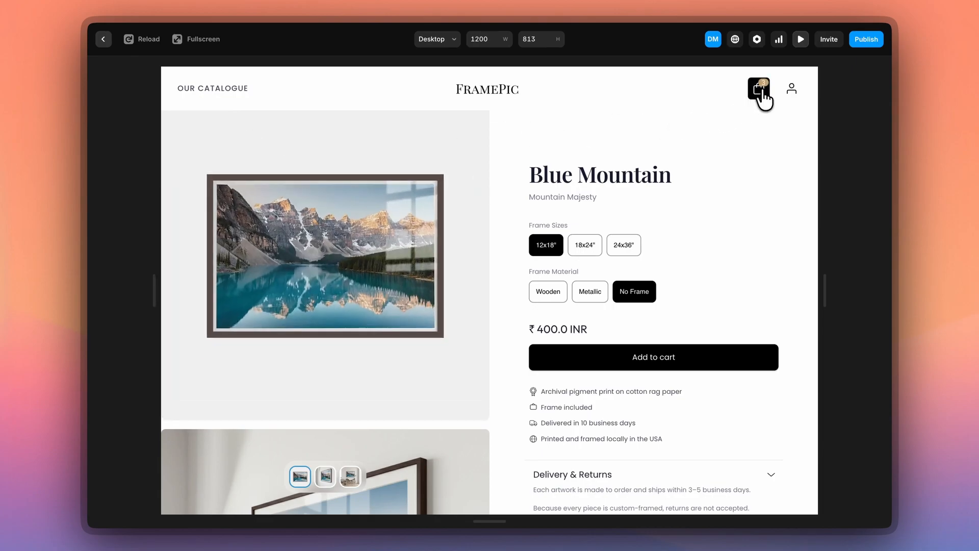
click(760, 90)
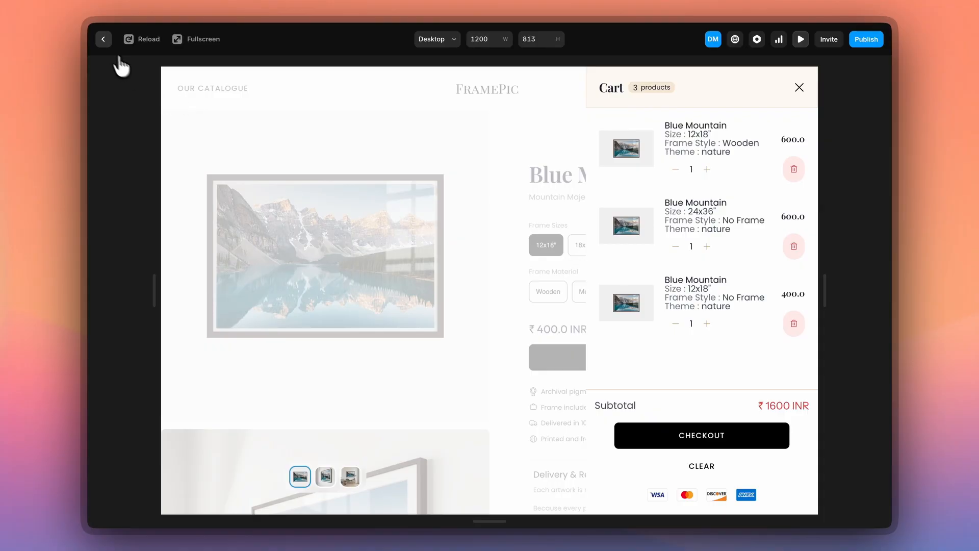
click(103, 39)
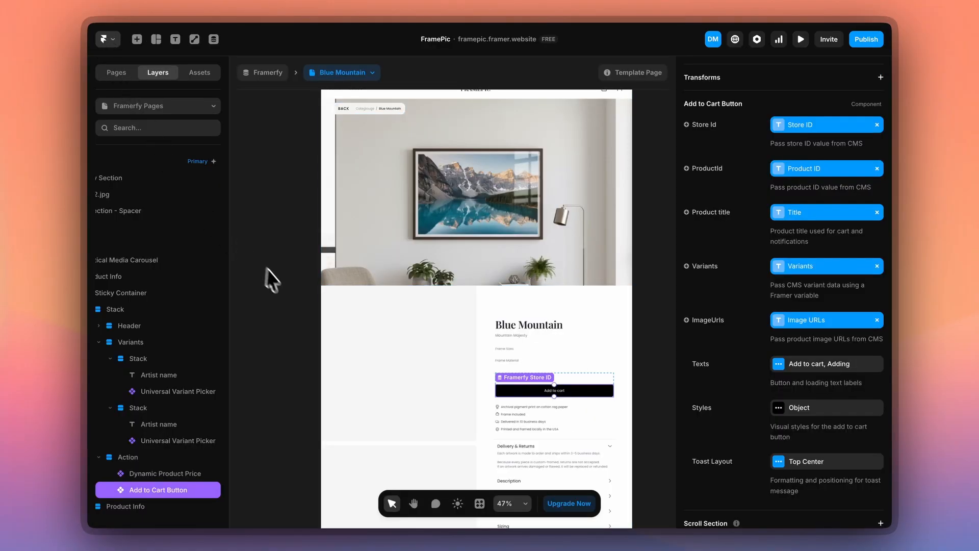
Open the product page's Default layout template, enter its Header component, and select the cart icon button
click(283, 280)
scroll(282, 280, up, 2)
double_click(578, 147)
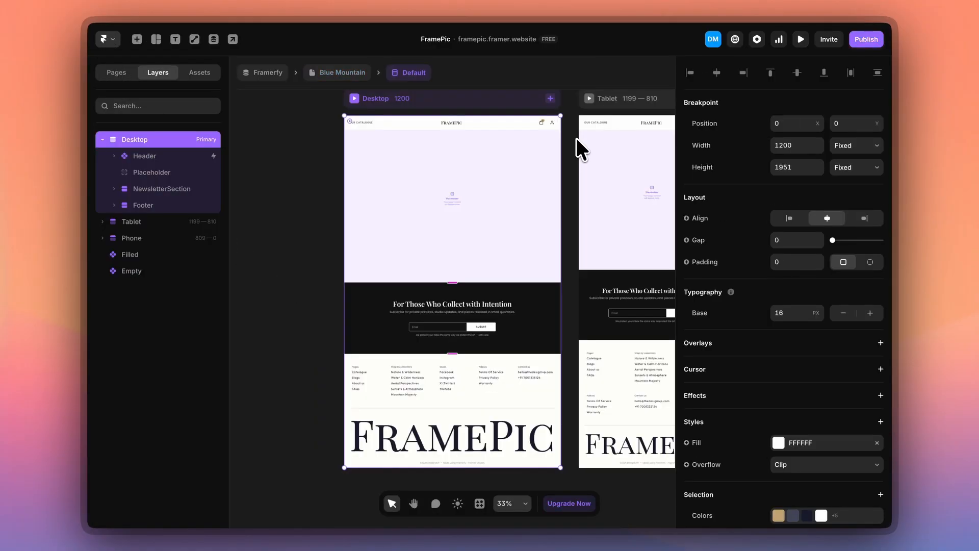
double_click(556, 128)
scroll(575, 251, up, 5)
click(528, 251)
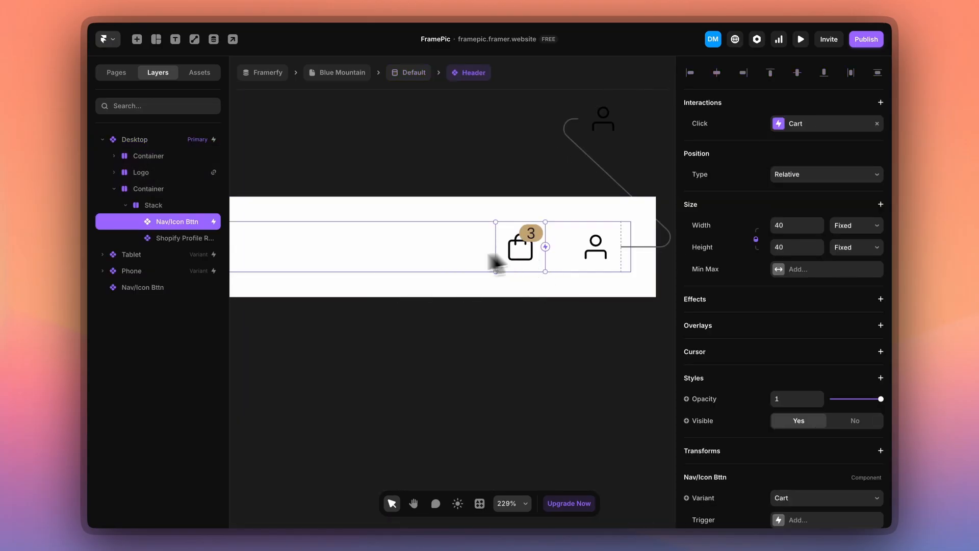
Open the cart icon button component, inspect the Cart variant's Cart Item Counter font and color properties, and return to the Header component
double_click(530, 255)
scroll(510, 253, up, 5)
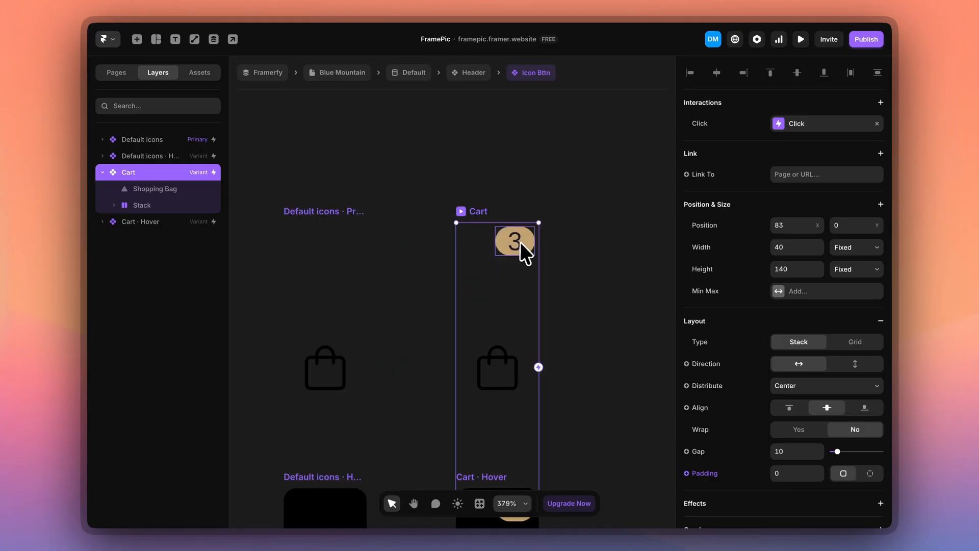
click(519, 243)
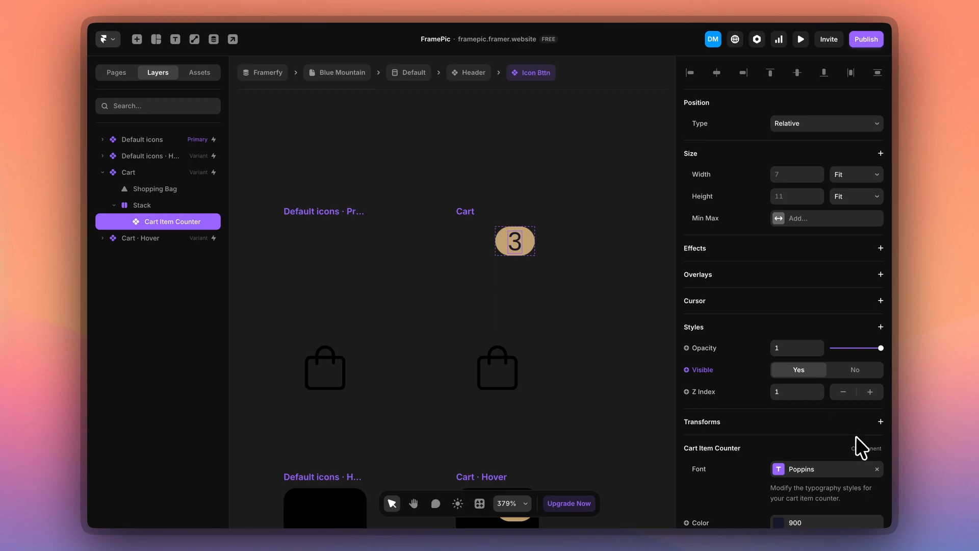
scroll(807, 414, down, 2)
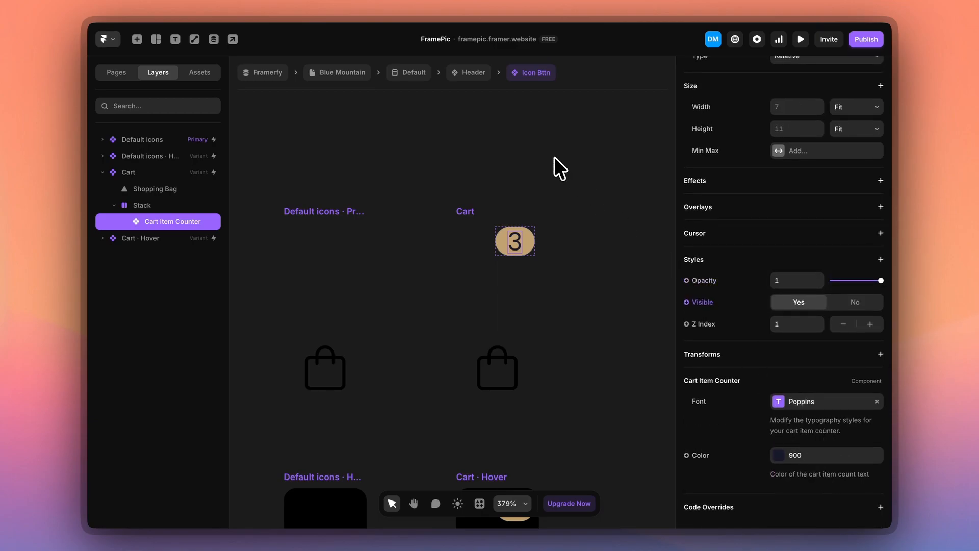
click(468, 74)
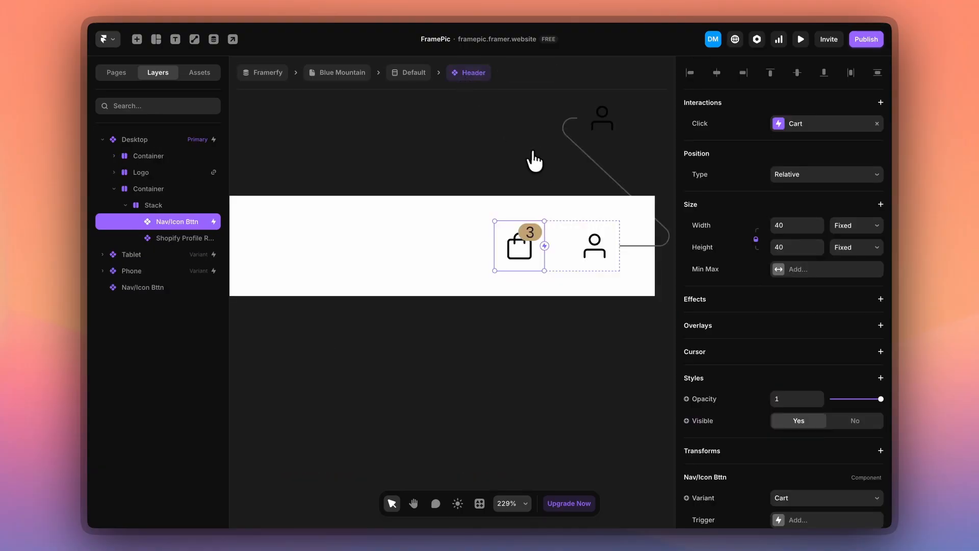
scroll(533, 204, up, 3)
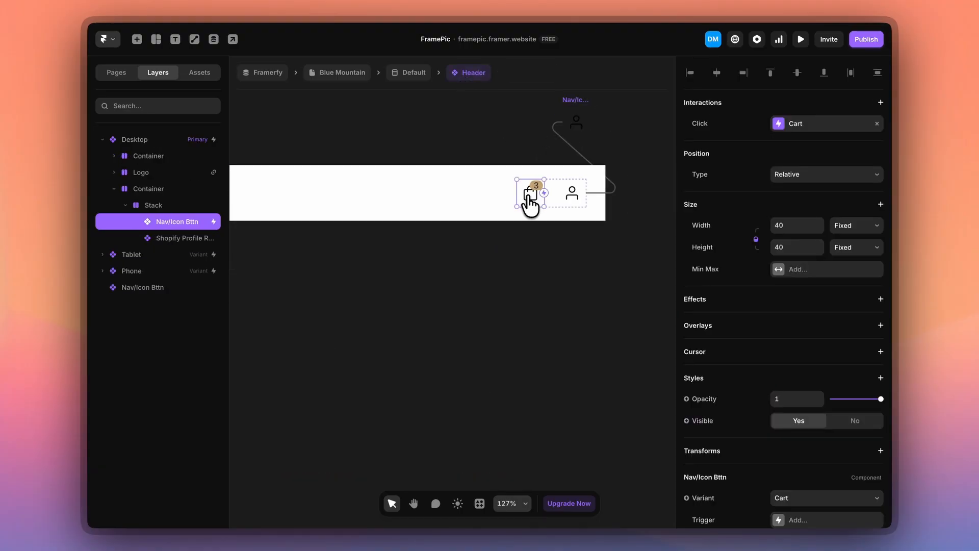
scroll(531, 199, down, 3)
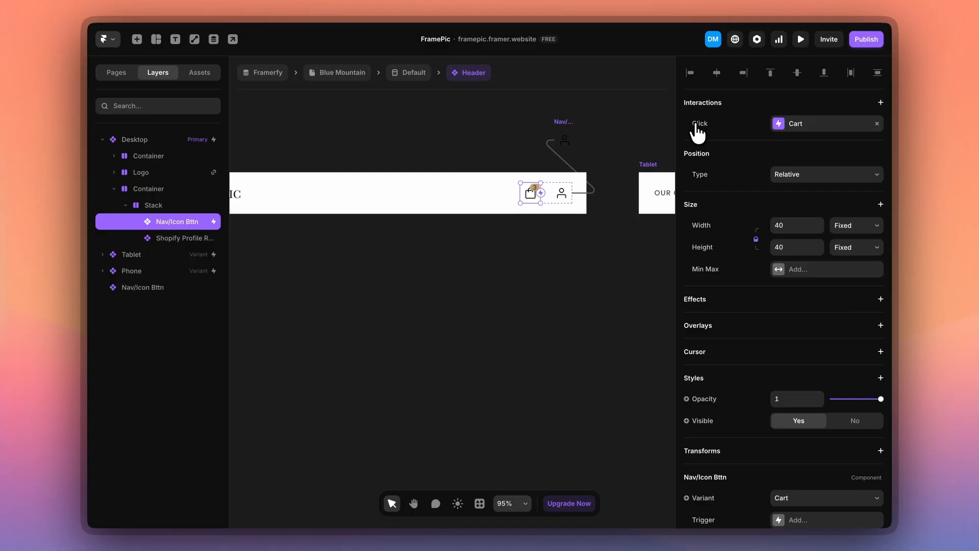
Try to create a new interaction event for the Header's cart icon button
click(880, 102)
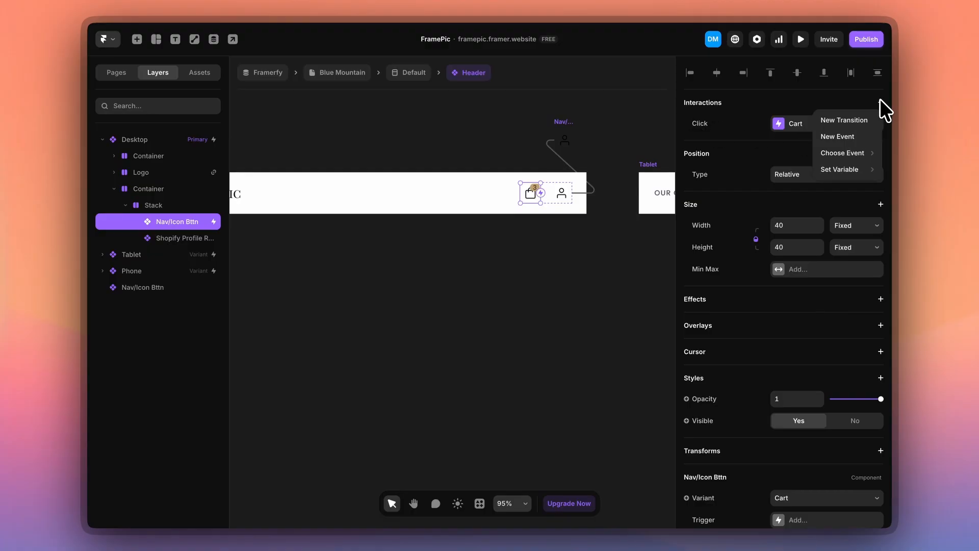
click(853, 135)
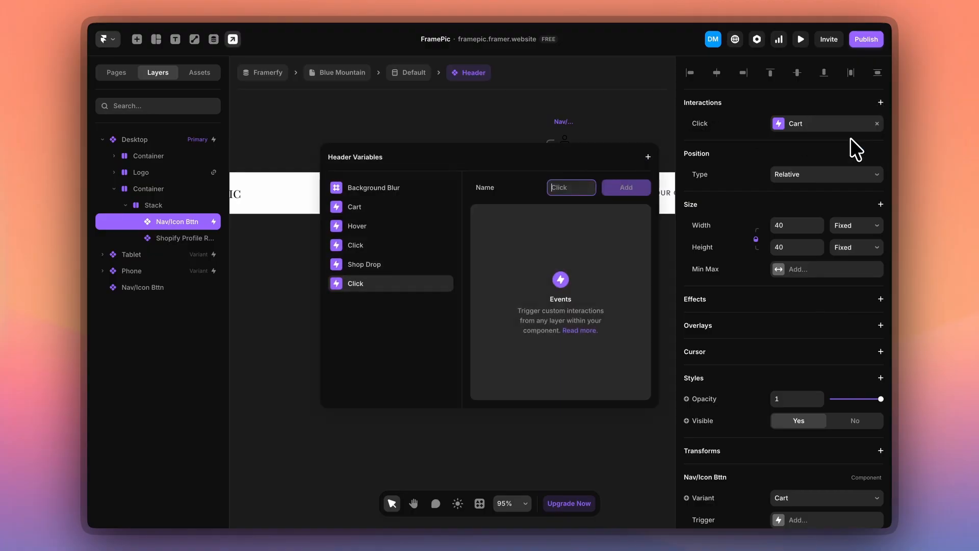
click(560, 194)
text(bshgh)
key(super+BackSpace)
Check the existing Cart event in the Header variables and return to the Default layout template
click(376, 211)
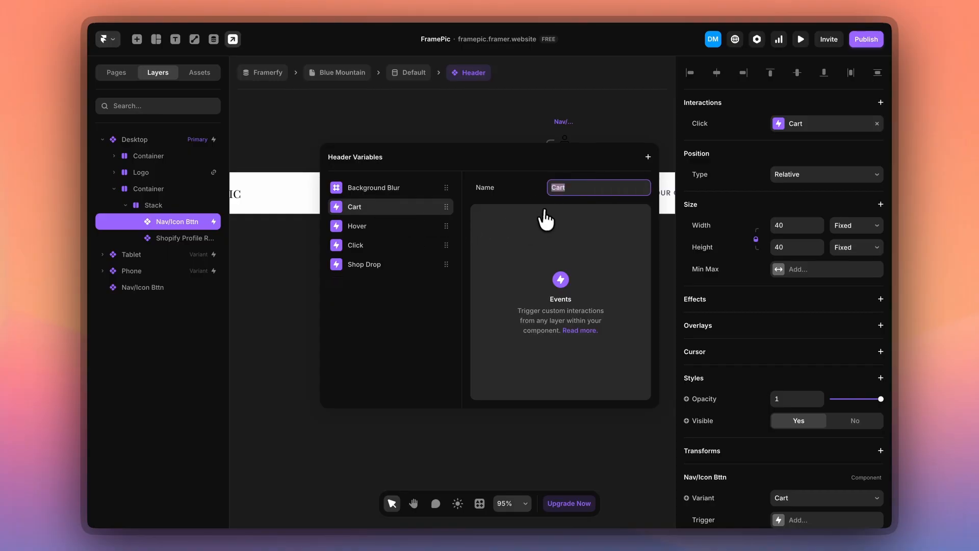
click(619, 124)
scroll(620, 121, down, 3)
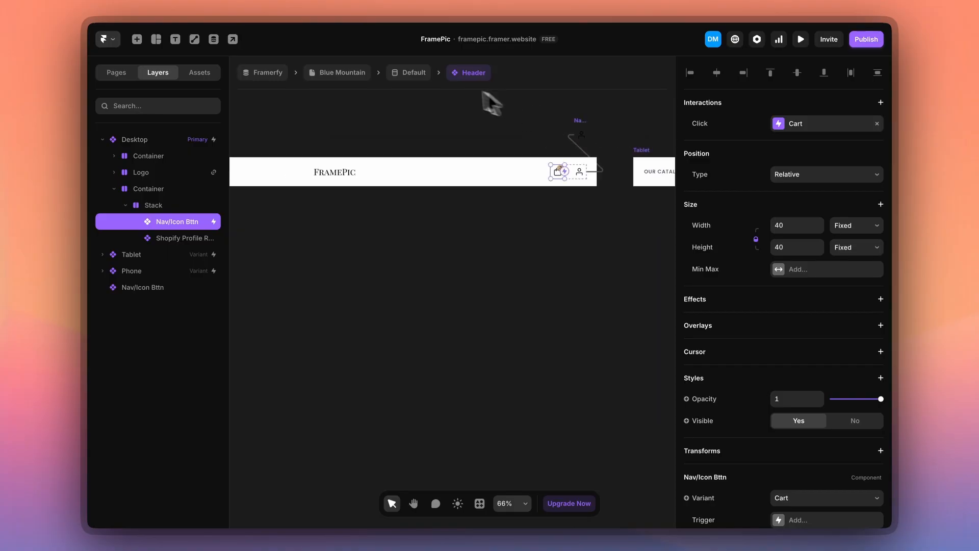
click(448, 99)
click(415, 75)
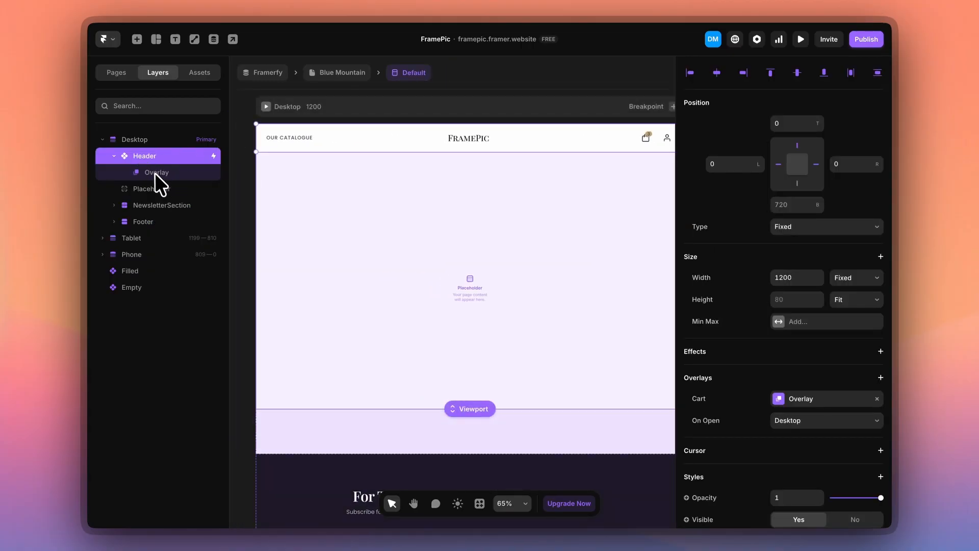
Open the Header's cart overlay and inspect the Cart State Controller's Filled and Empty content assignments
click(156, 173)
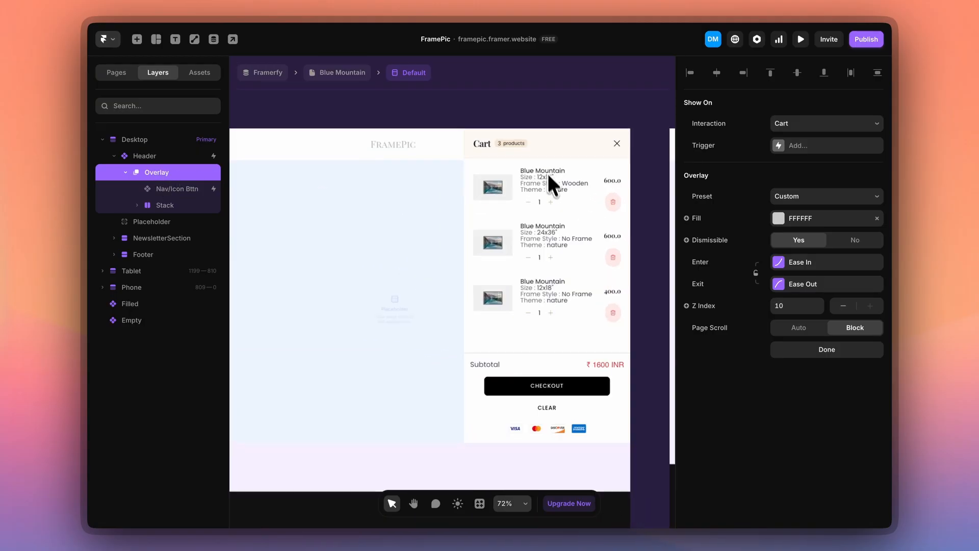
click(550, 180)
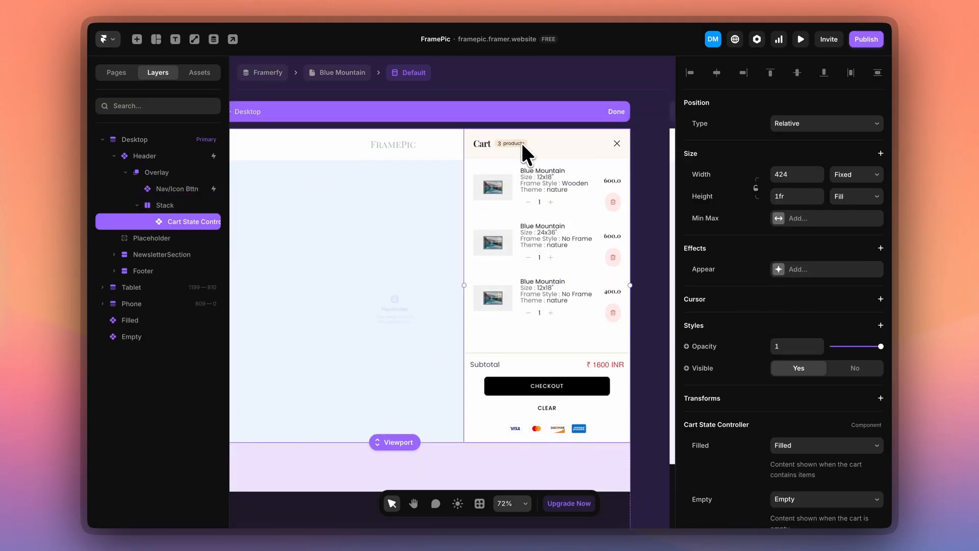
drag(230, 224, 282, 225)
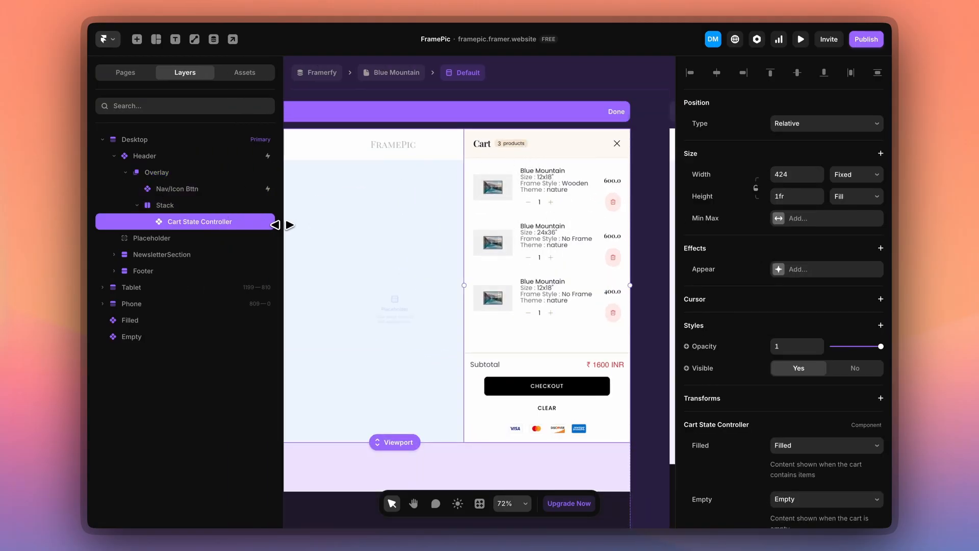
scroll(544, 196, down, 3)
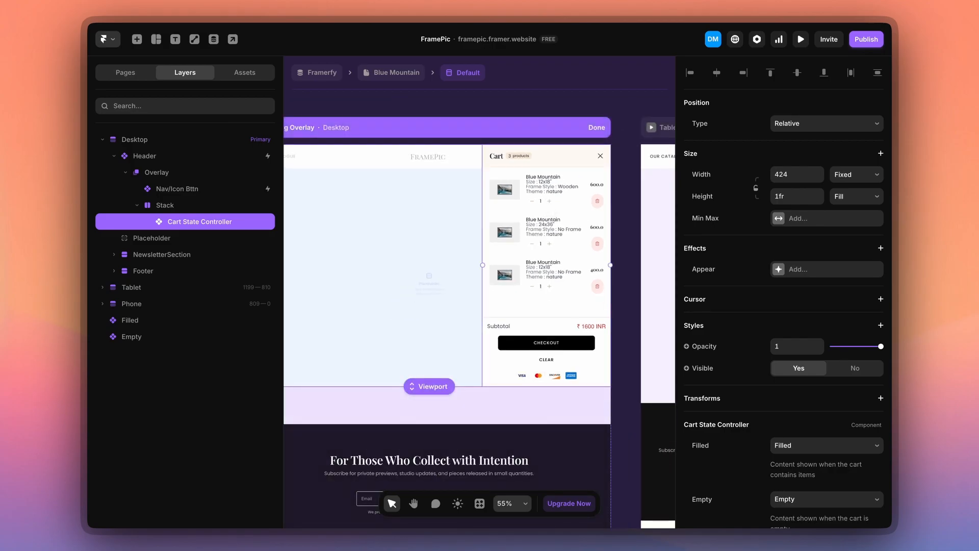
scroll(561, 228, down, 5)
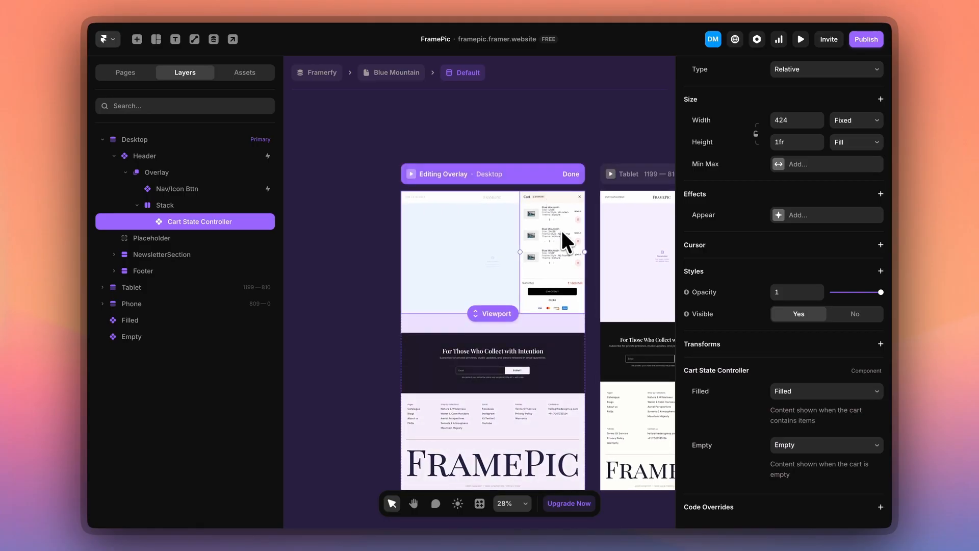
scroll(540, 176, down, 2)
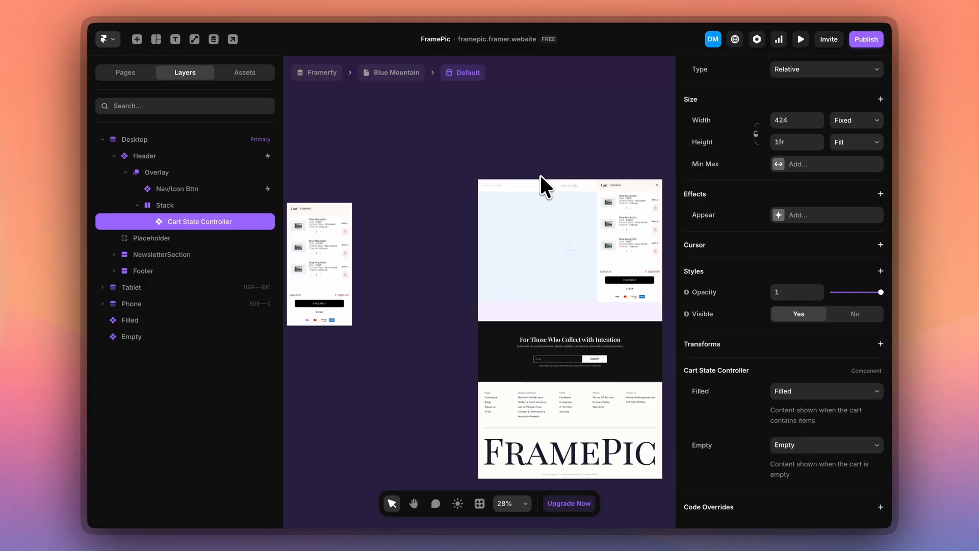
Open the Cart Modal component's Empty variant and inspect its Cart Item Counter and empty-cart content
scroll(540, 175, left, 6)
scroll(375, 230, up, 4)
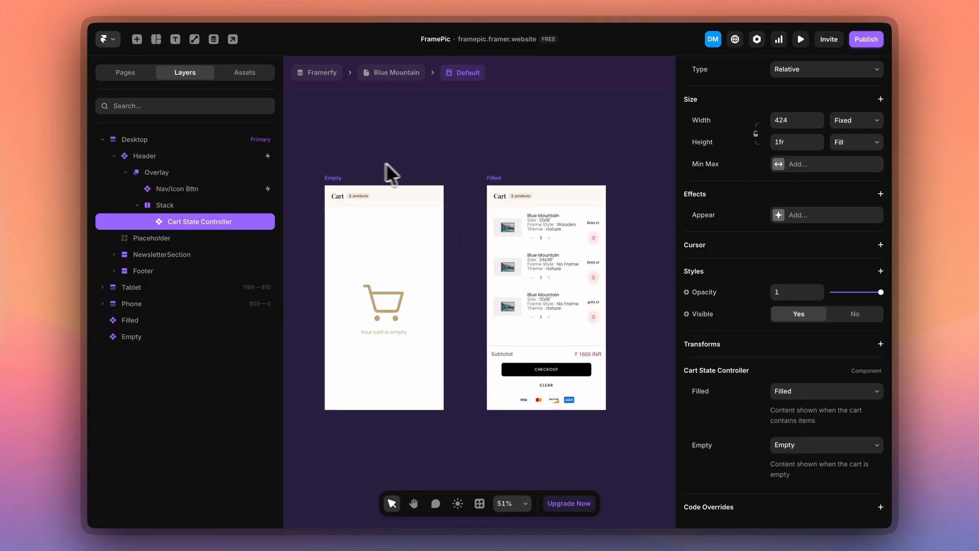
click(342, 177)
scroll(388, 199, up, 4)
double_click(418, 215)
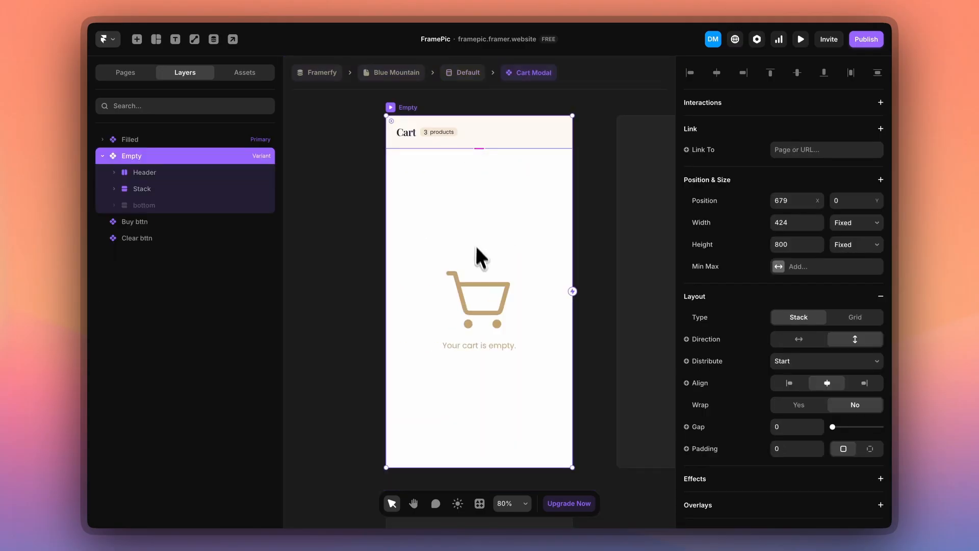
scroll(426, 130, up, 5)
click(427, 130)
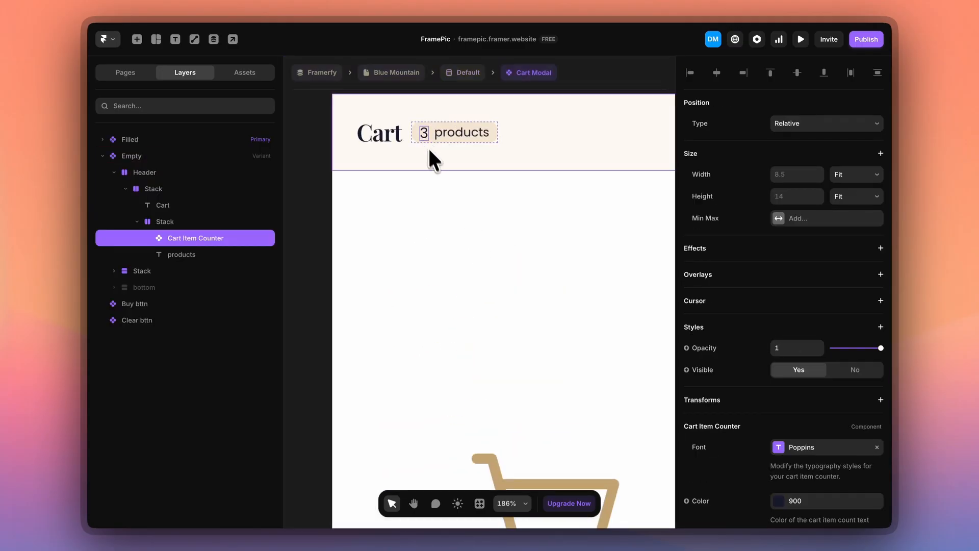
scroll(448, 157, down, 5)
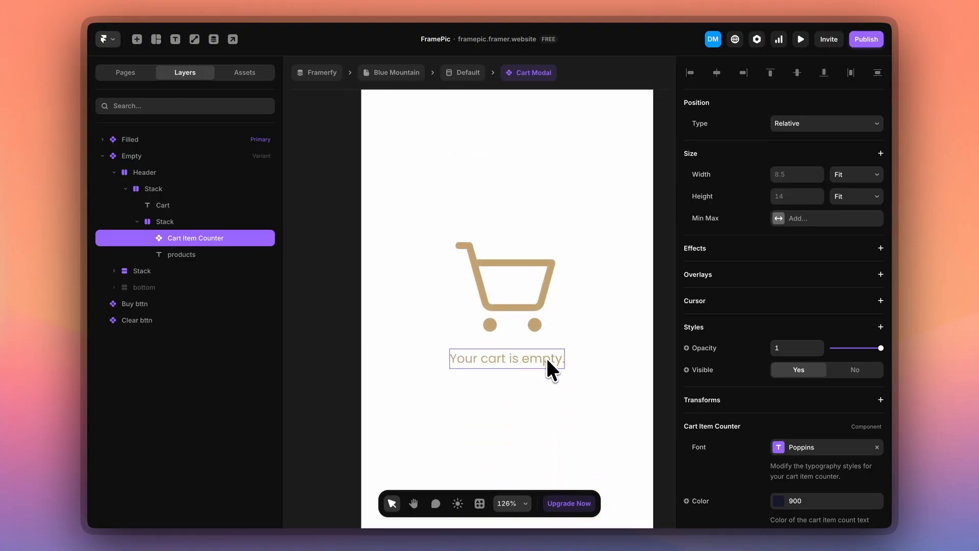
Select the Cart Modal's Filled variant and inspect the Cart Item Counter in its header
scroll(546, 357, down, 6)
scroll(411, 359, up, 4)
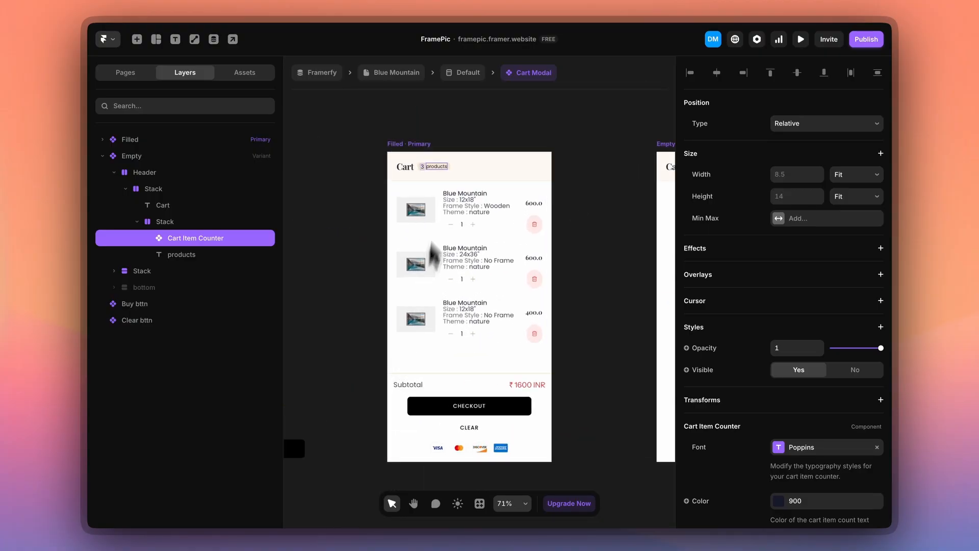
scroll(431, 165, up, 2)
click(410, 141)
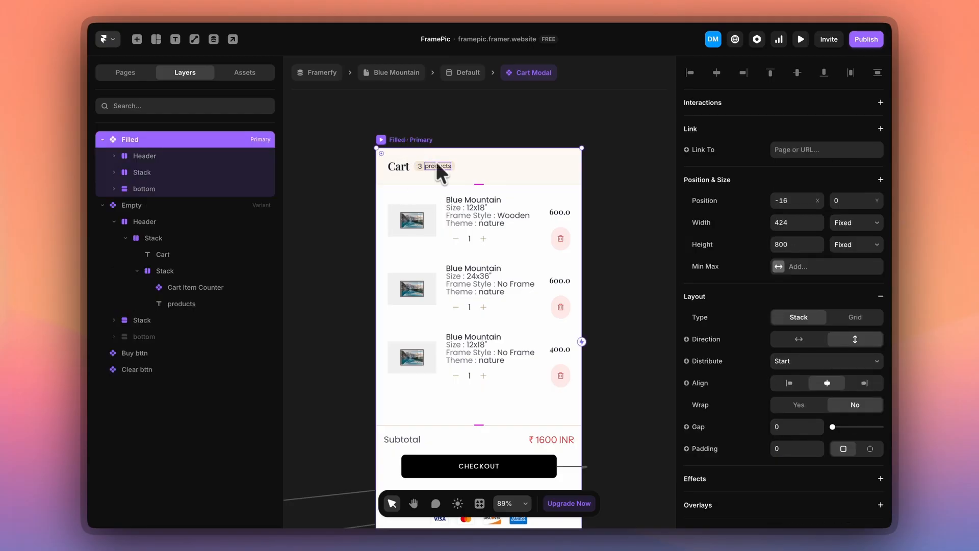
click(419, 162)
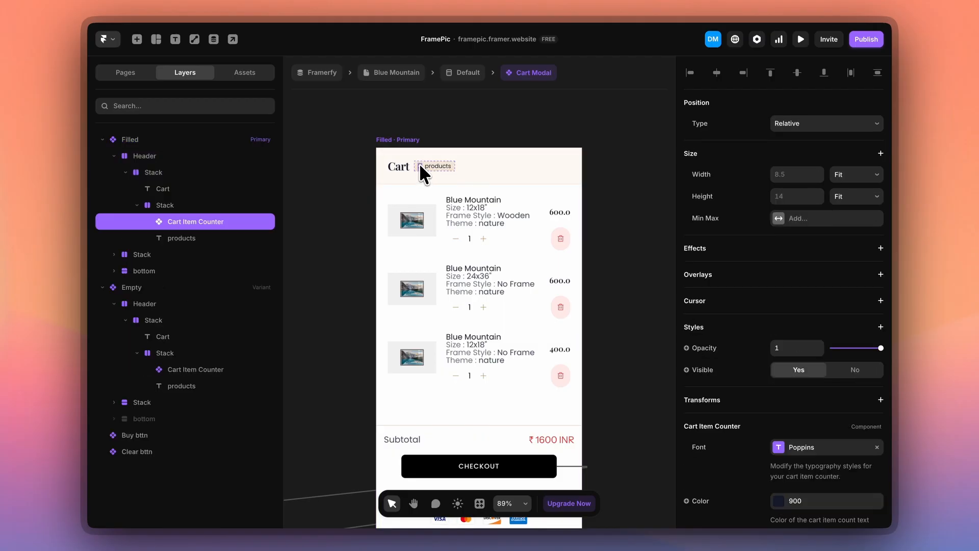
scroll(479, 238, up, 2)
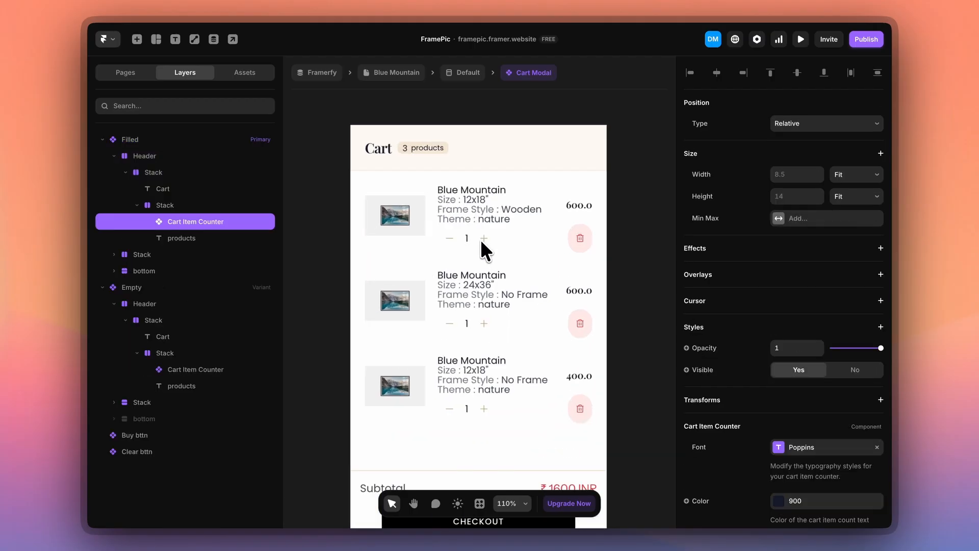
Select the Cart Product List in the Filled variant and inspect its component properties, including the Outer Container Styles gap
click(480, 237)
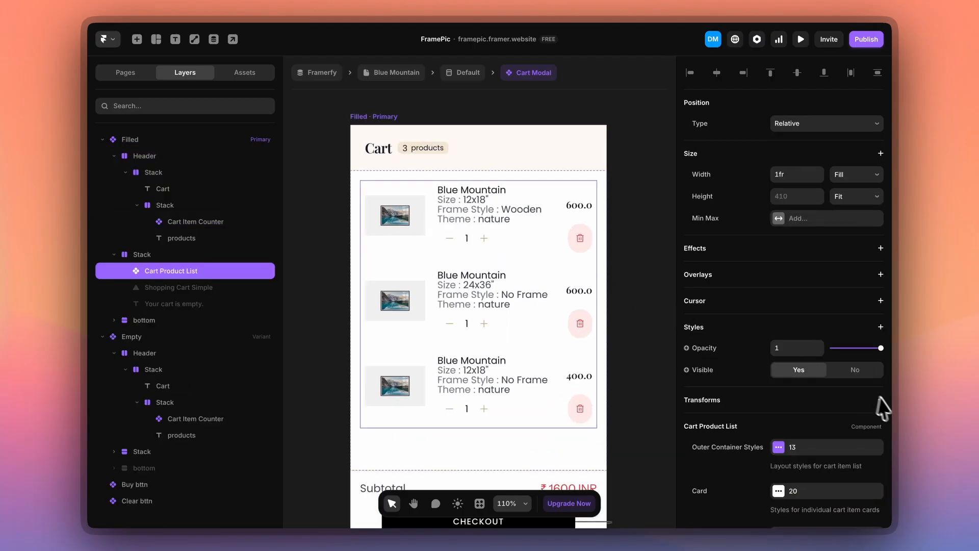
scroll(876, 404, down, 2)
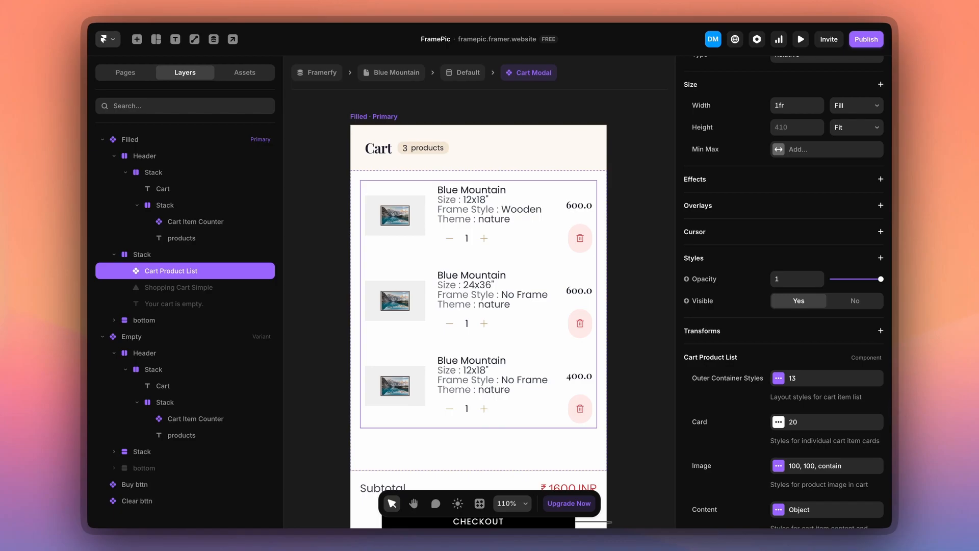
scroll(827, 357, down, 2)
click(806, 316)
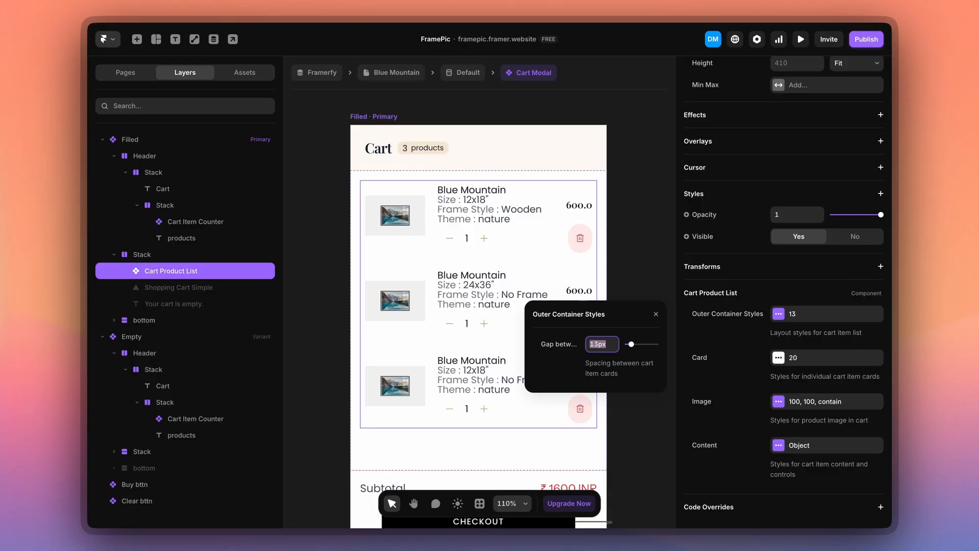
click(625, 275)
Select the Cart Total Price beside Subtotal, review its Styles, and set Show code to No in its Format options
scroll(626, 271, down, 4)
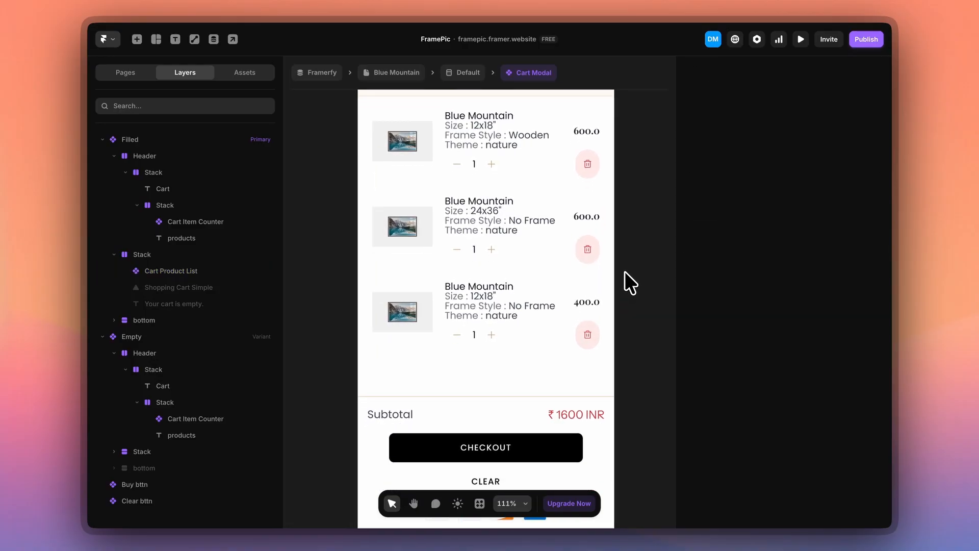
click(574, 351)
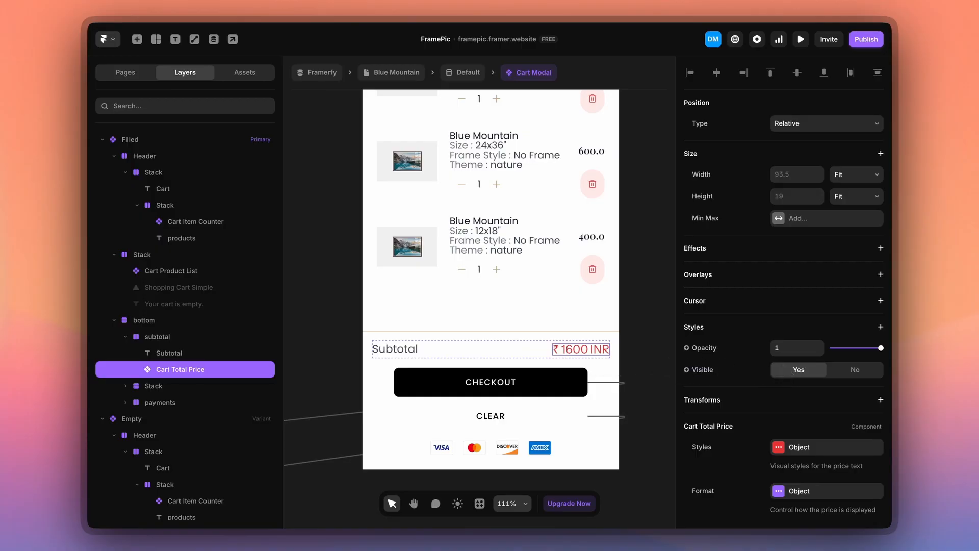
scroll(800, 423, down, 2)
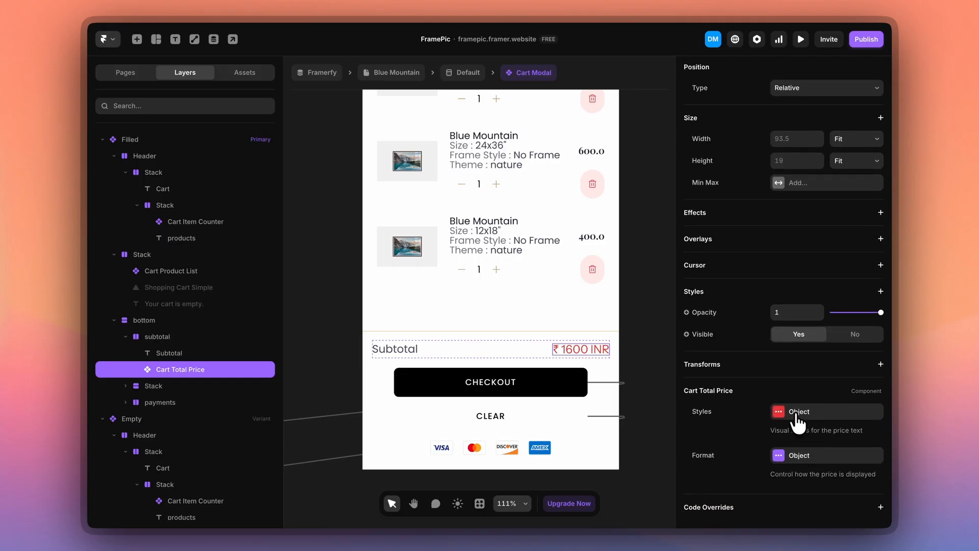
click(797, 414)
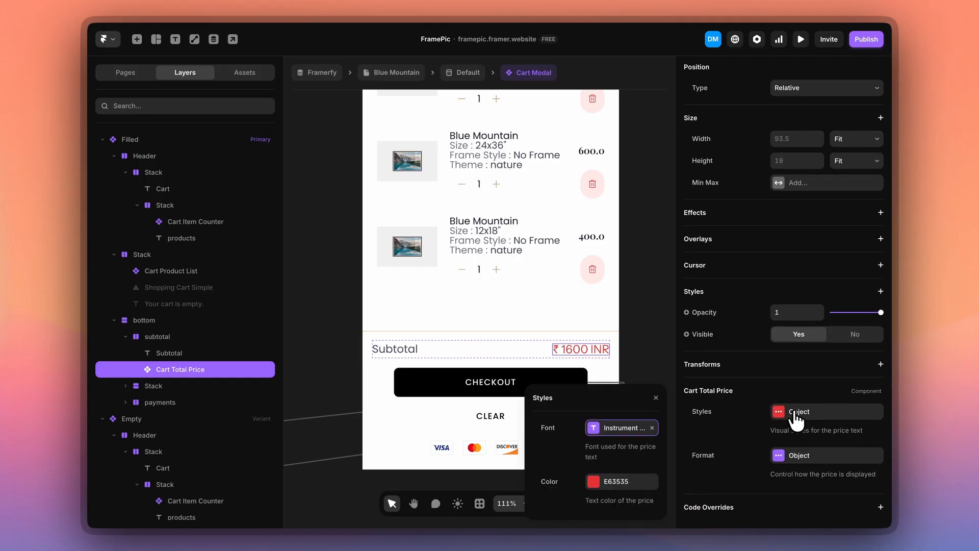
click(794, 459)
click(641, 472)
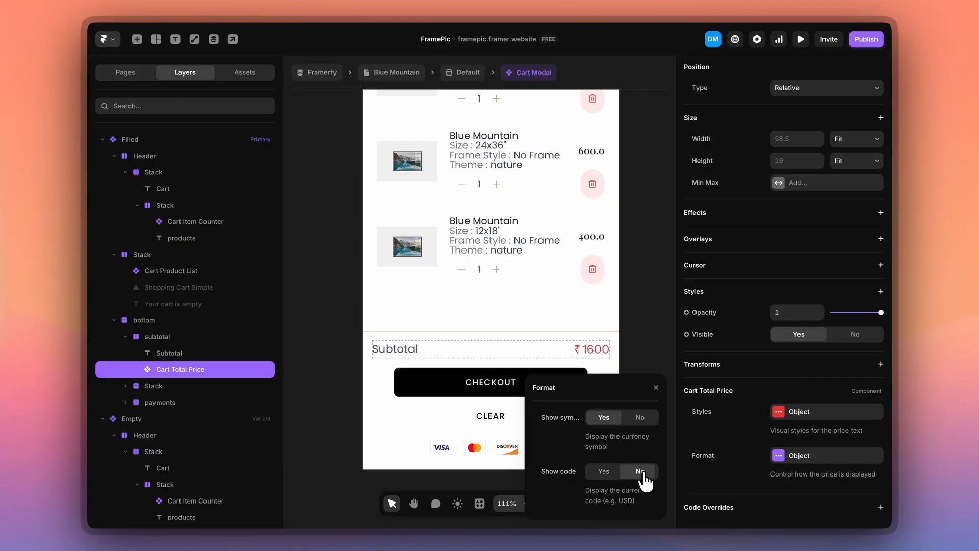
Set Show code to Yes in the Cart Total Price's Format options and close the options
click(614, 472)
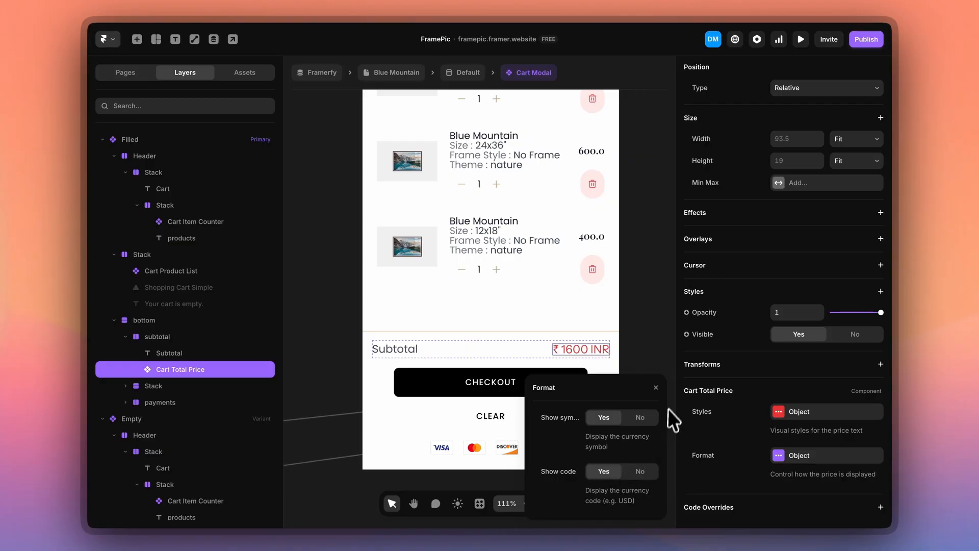
click(656, 388)
Select the Checkout Button in the Filled variant and review the elements available for its Children property
scroll(657, 350, down, 3)
click(591, 366)
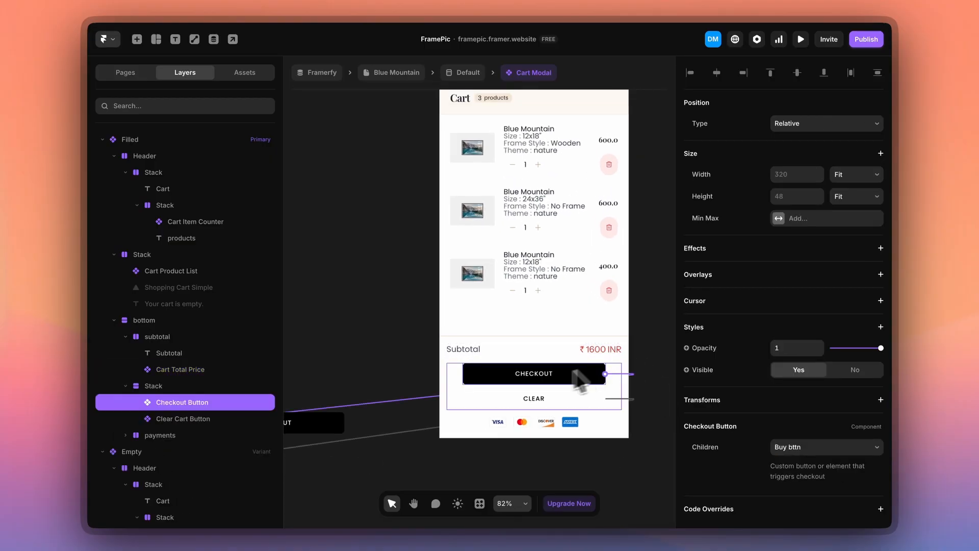
scroll(503, 389, up, 3)
scroll(598, 371, down, 2)
scroll(501, 365, down, 3)
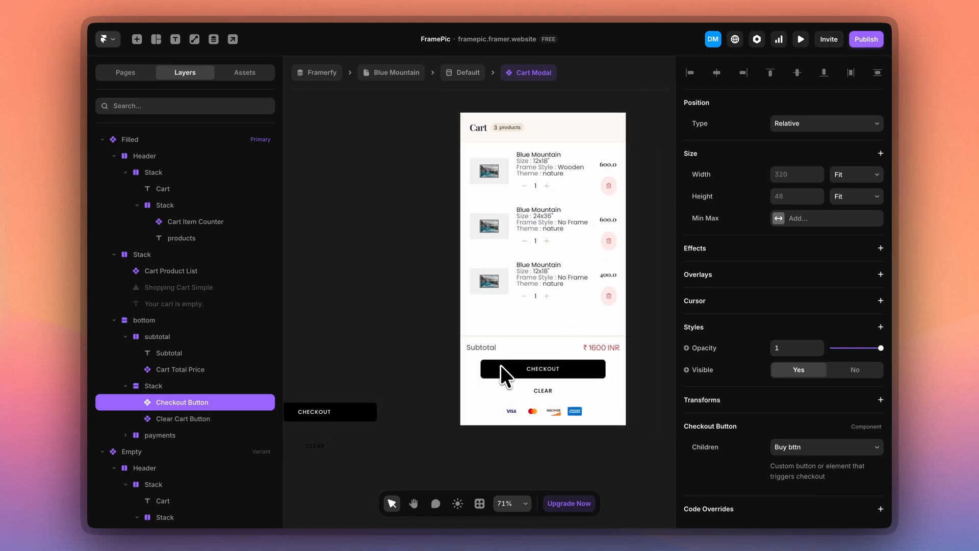
scroll(535, 365, left, 3)
scroll(385, 383, right, 1)
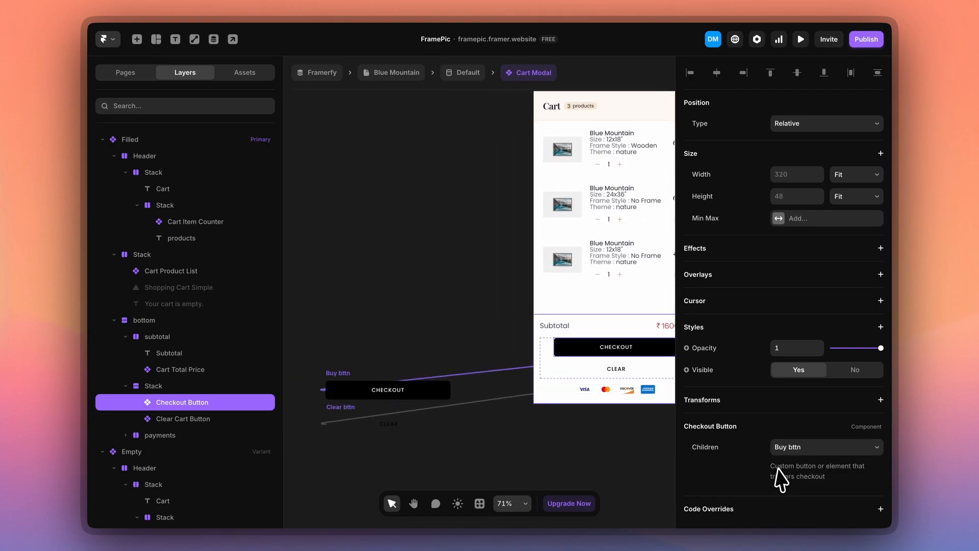
click(791, 447)
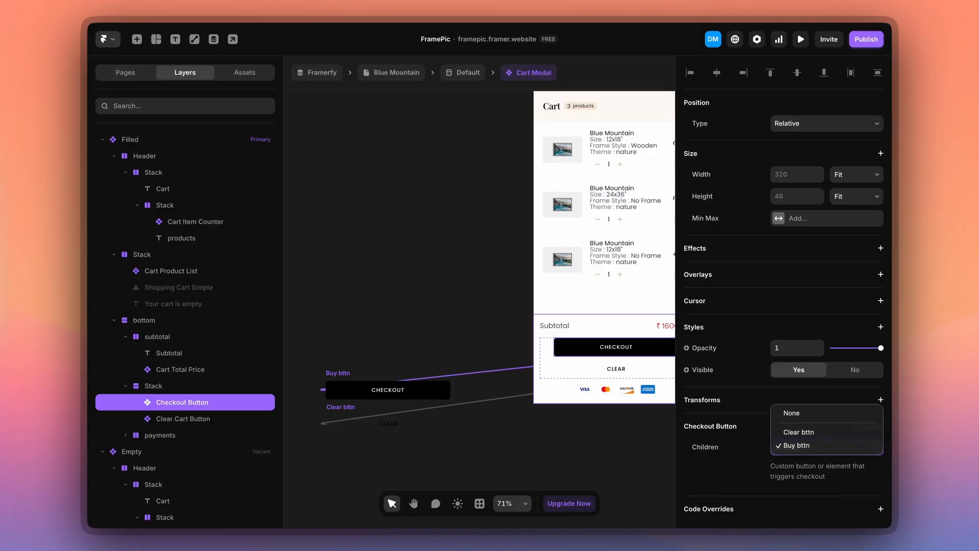
click(460, 351)
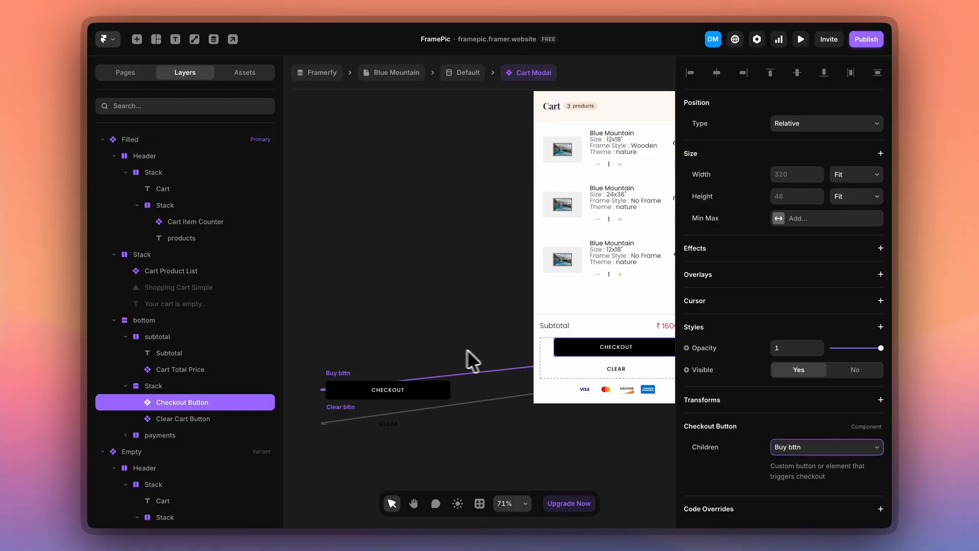
Select the Clear Cart Button, inspect its custom button property, and examine the linked Clear bttn element
click(603, 381)
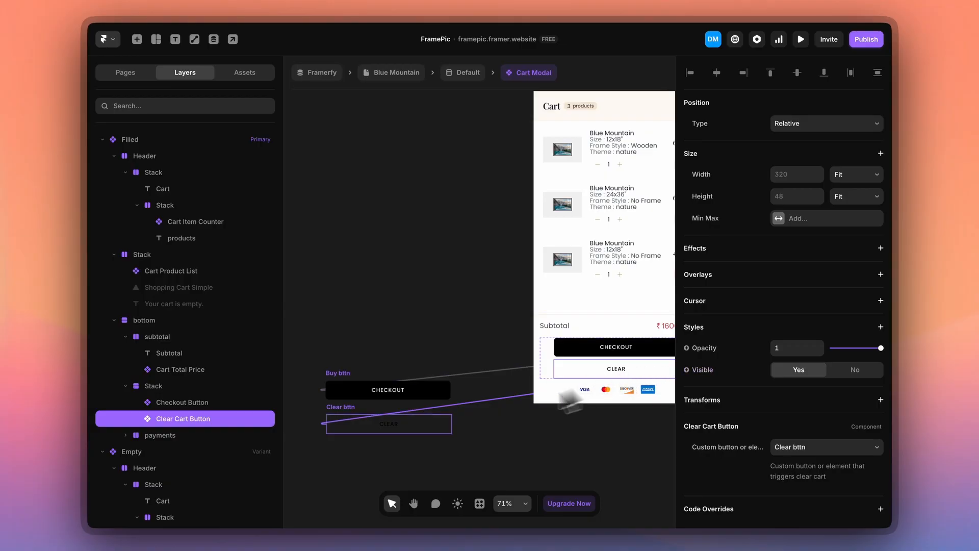
click(352, 417)
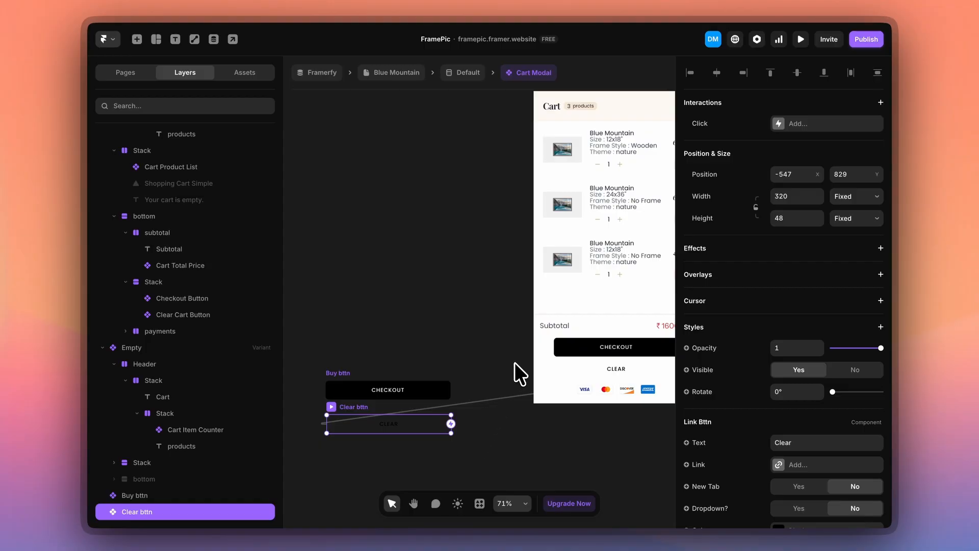
scroll(515, 362, down, 5)
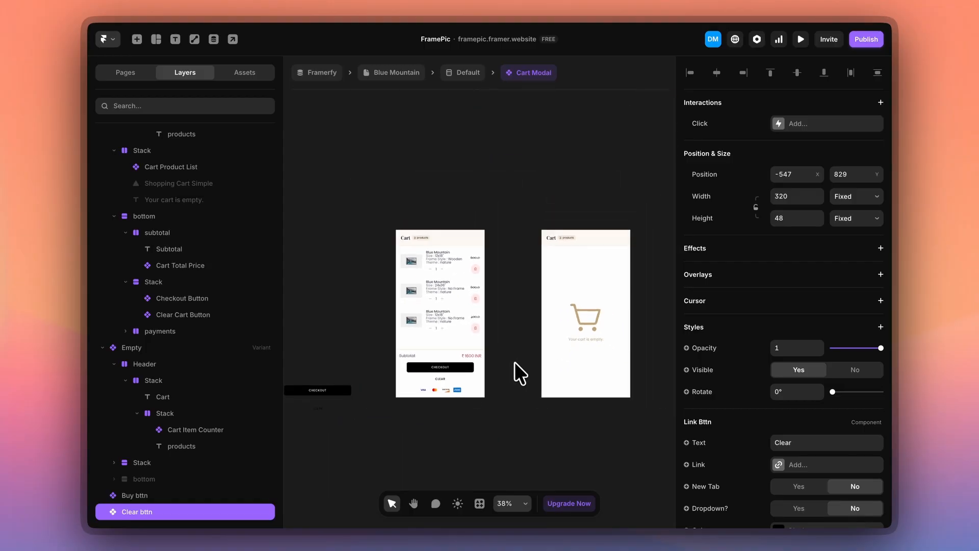
Return to the Default product template and examine the Empty and Filled cart modals placed beside the page
click(470, 83)
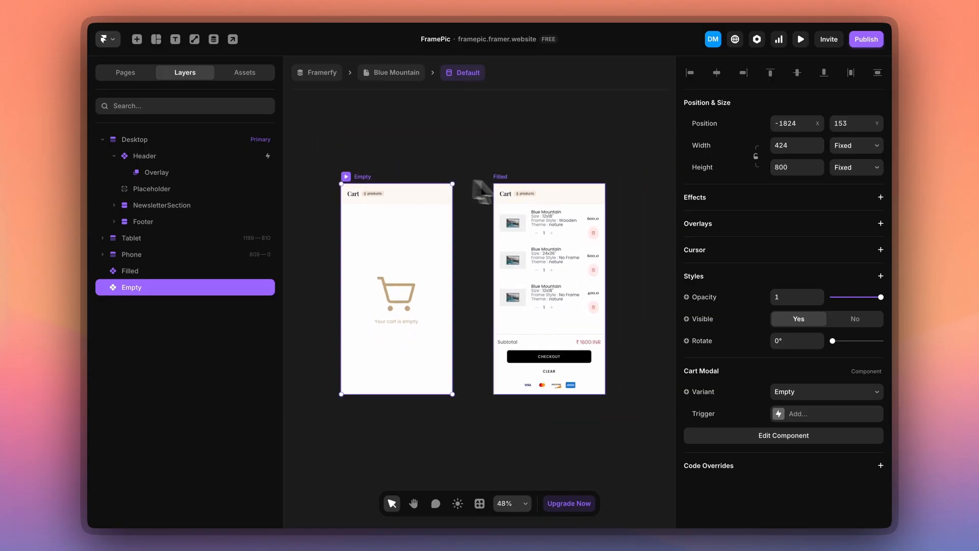
click(500, 190)
scroll(364, 184, down, 3)
scroll(368, 183, right, 2)
click(531, 183)
scroll(429, 177, up, 2)
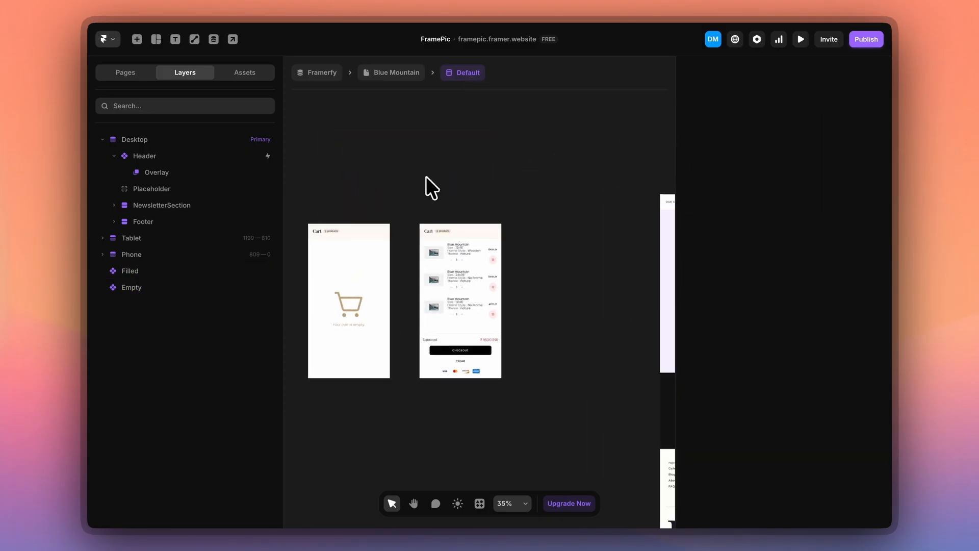
drag(300, 187, 549, 474)
Open the Desktop header's cart overlay, inspect the Cart State Controller's Filled and Empty properties, and finish editing the overlay
scroll(546, 458, right, 6)
click(469, 205)
click(220, 166)
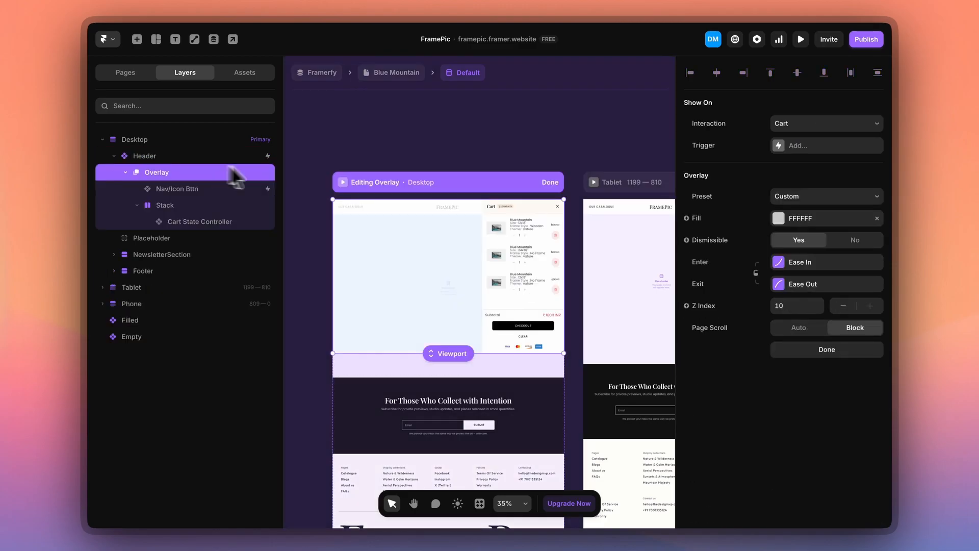
click(513, 269)
click(816, 394)
click(811, 399)
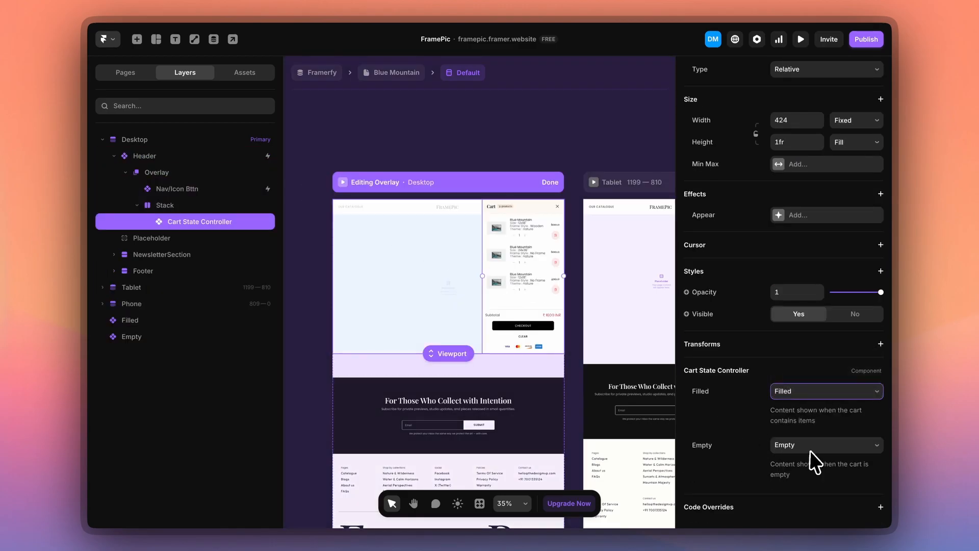
scroll(569, 206, down, 1)
click(487, 183)
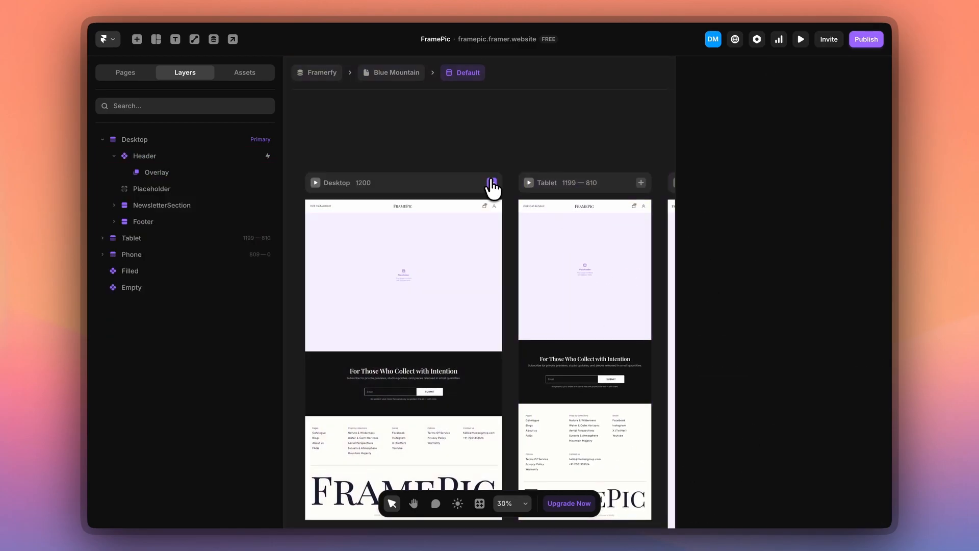
Open the Header component and inspect the User Reference property of the Shopify Profile Redirect Button Reference on the profile icon
scroll(492, 182, up, 8)
double_click(503, 278)
scroll(587, 264, left, 2)
scroll(459, 310, up, 3)
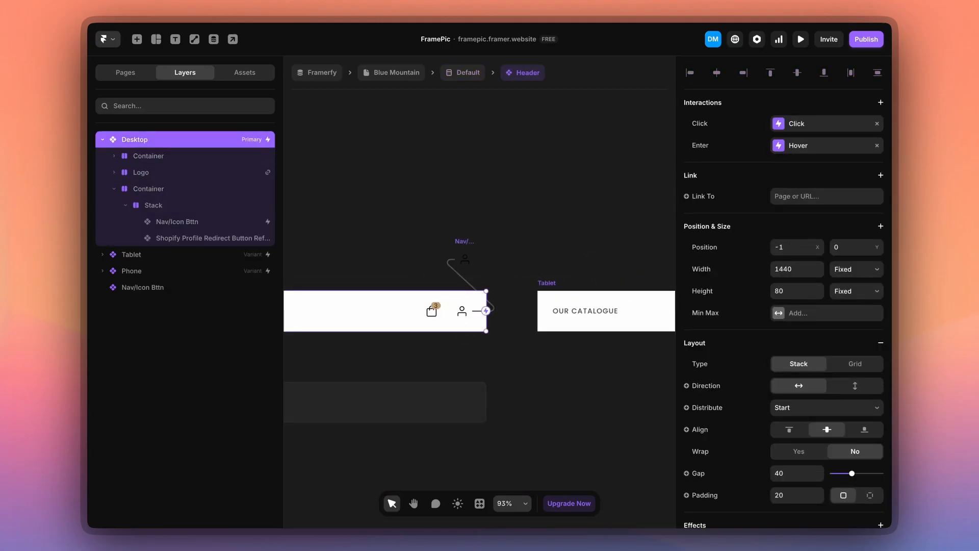
click(462, 313)
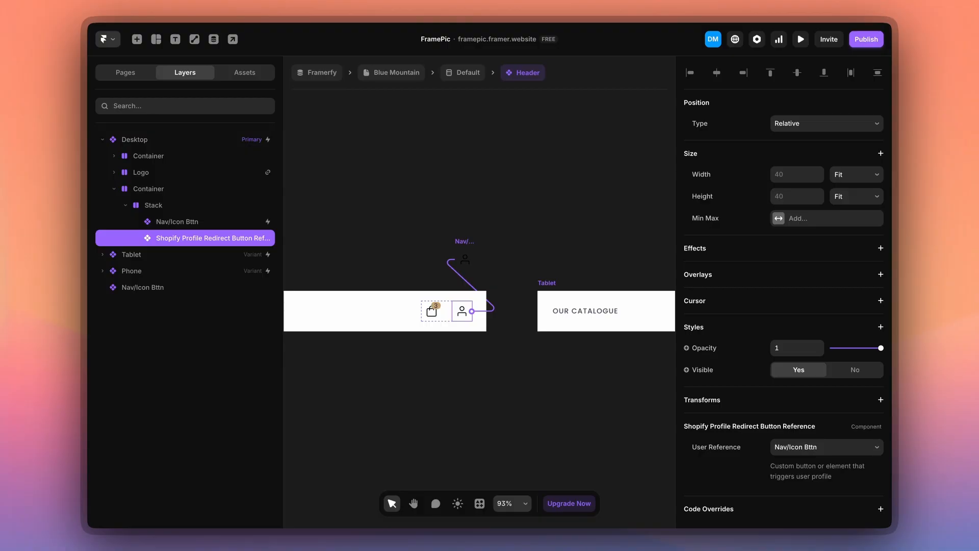
click(507, 265)
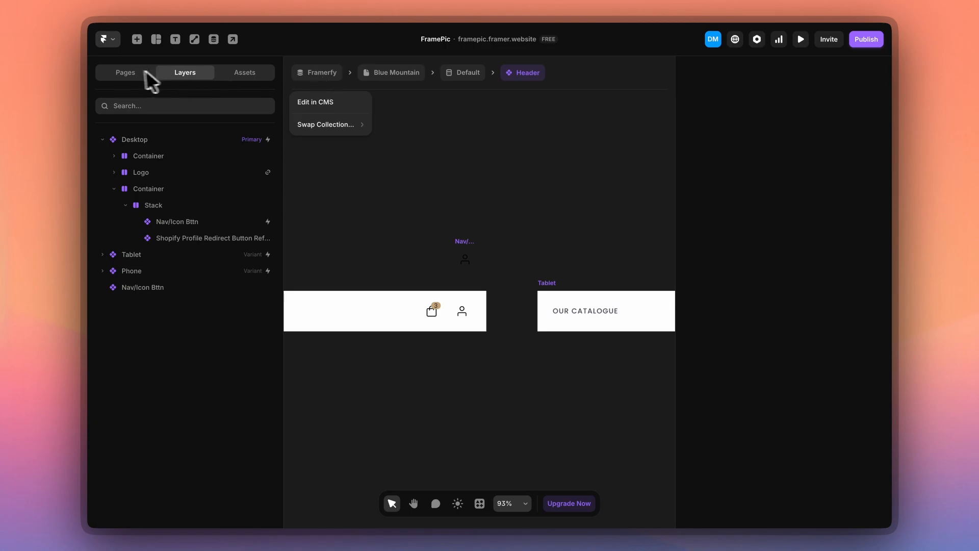
Open the Home page of the project and view its design
click(124, 72)
click(130, 183)
click(347, 274)
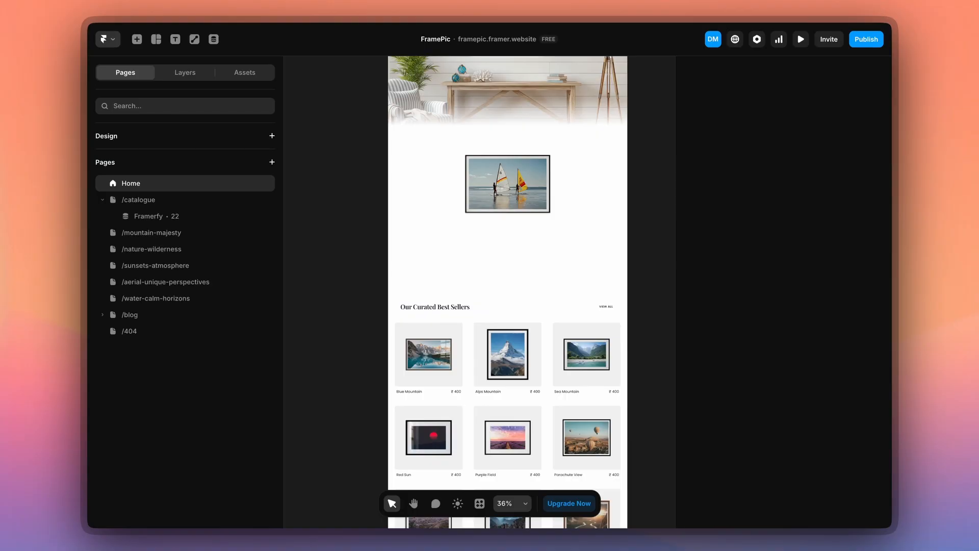
Switch to the Framerfy website and go to its Templates section to view the FramePic template
mouse_move(90, 243)
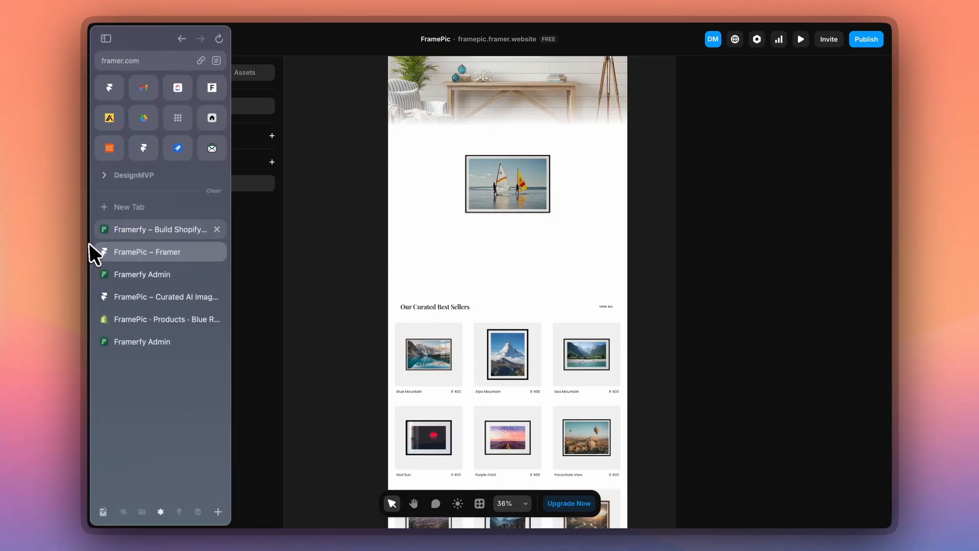
click(124, 228)
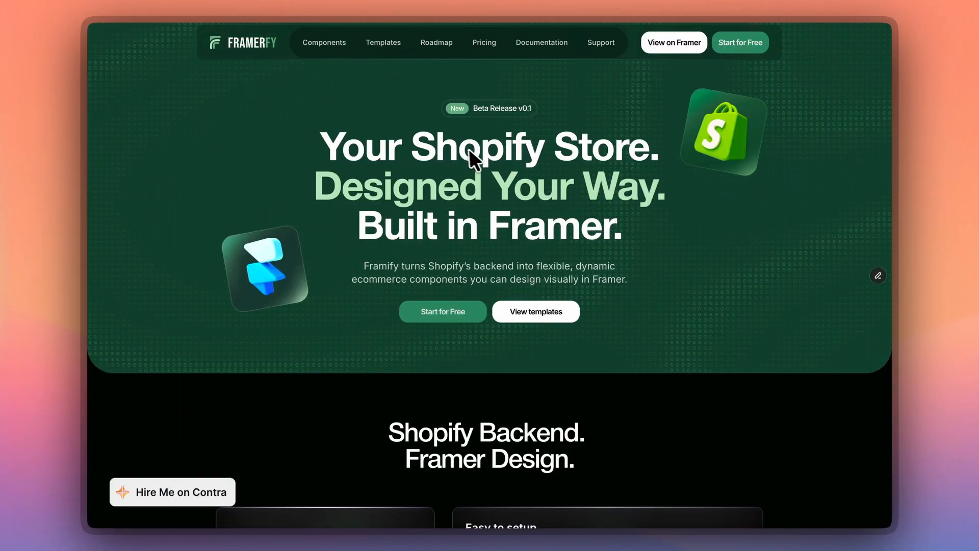
click(385, 45)
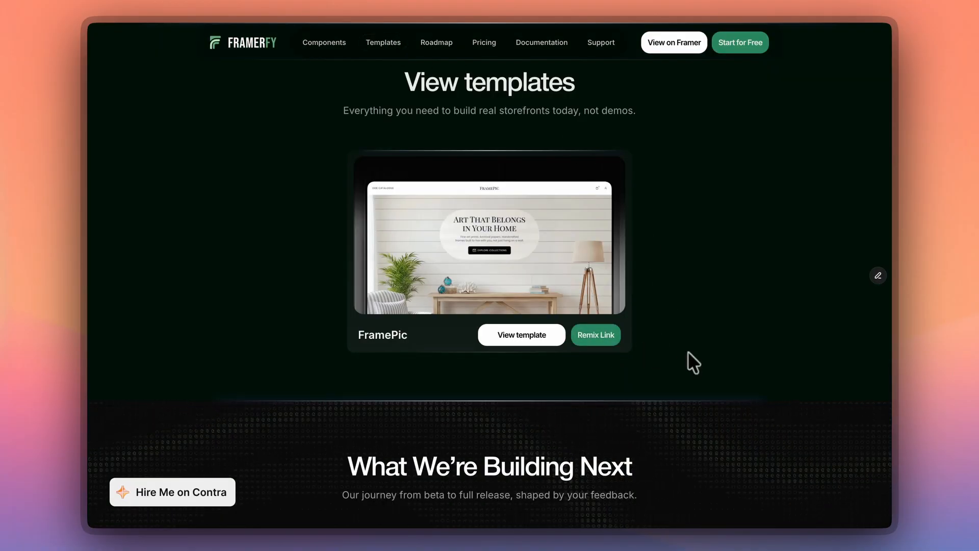